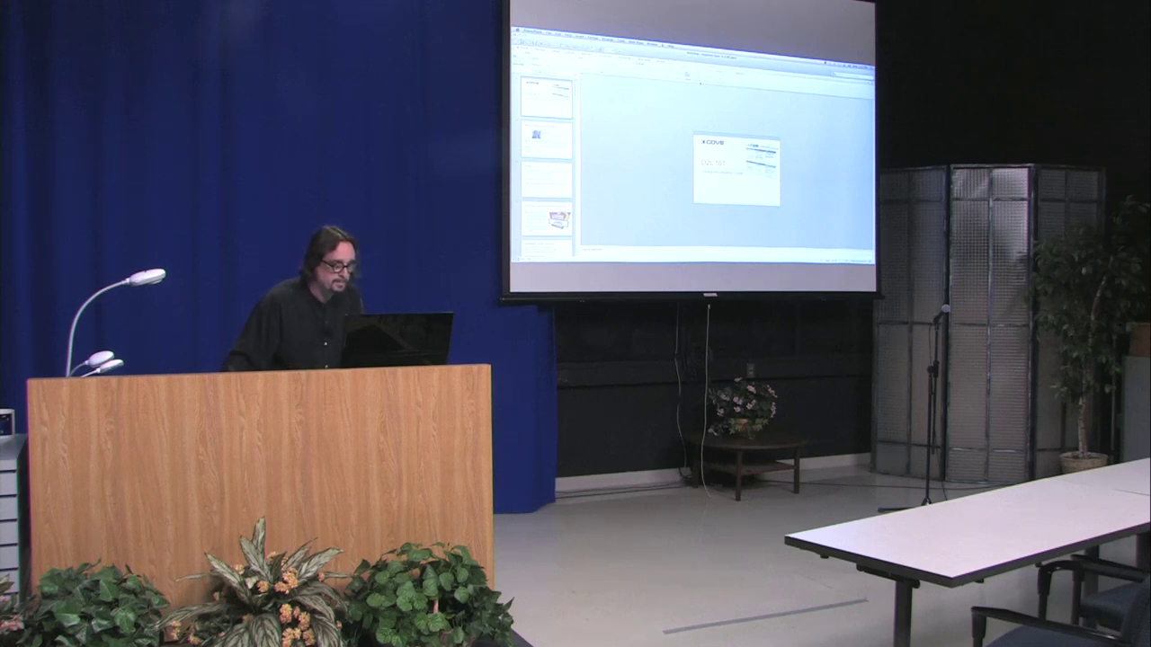
Decline the software update for now and switch to Firefox.
key(Return)
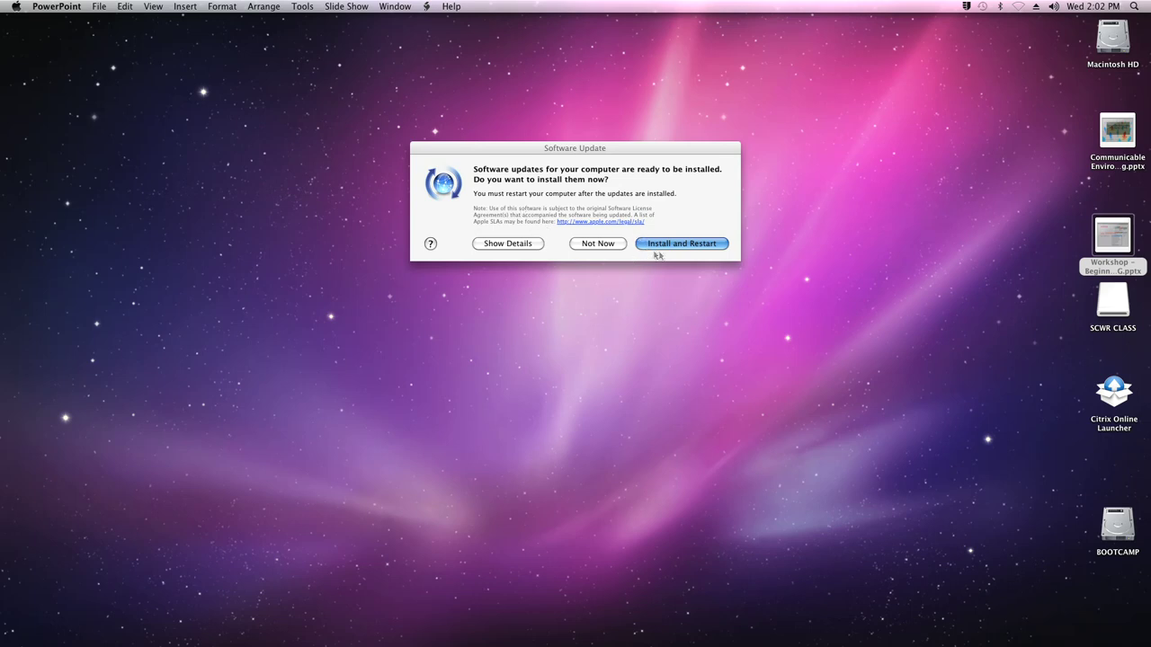
click(598, 244)
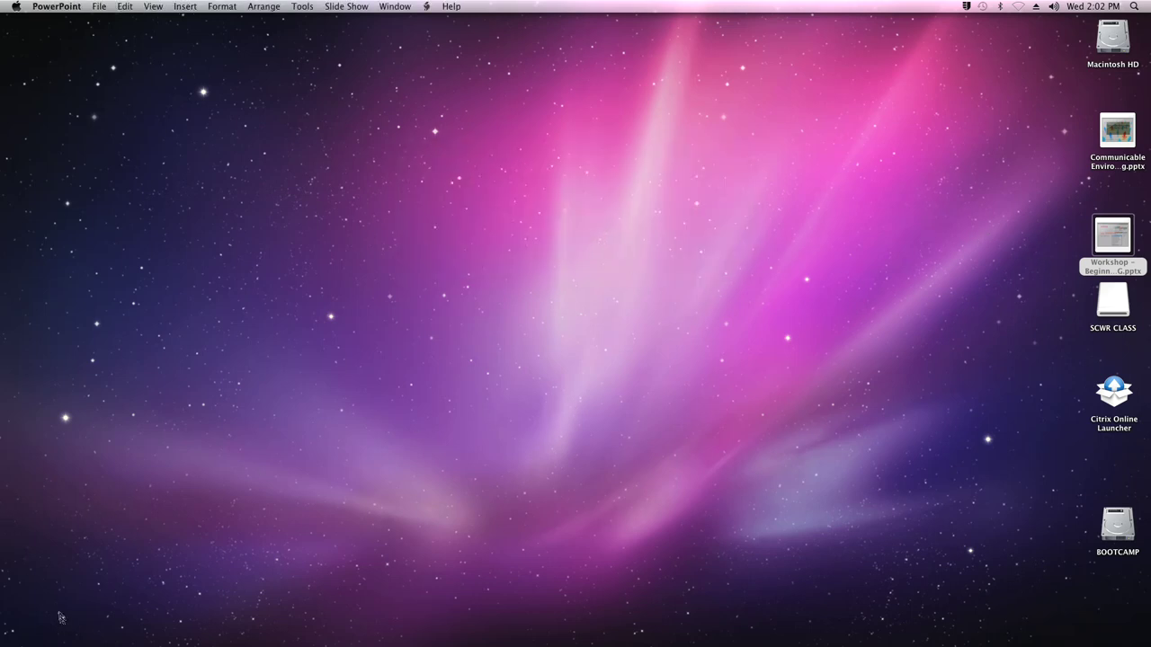
mouse_move(150, 644)
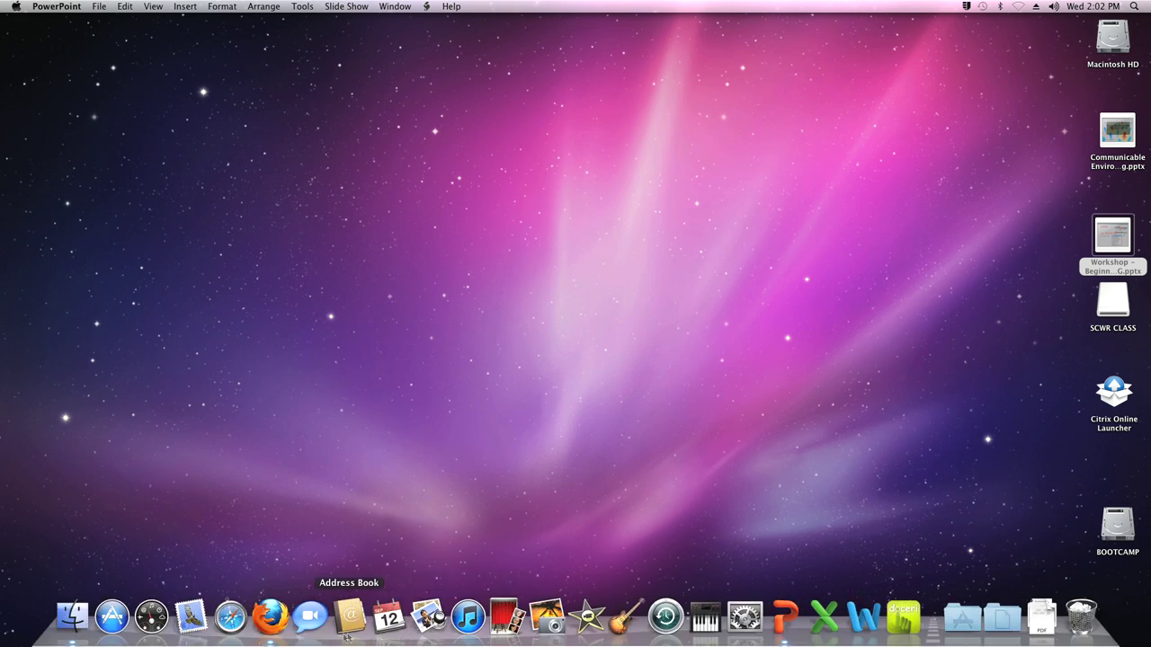
click(270, 617)
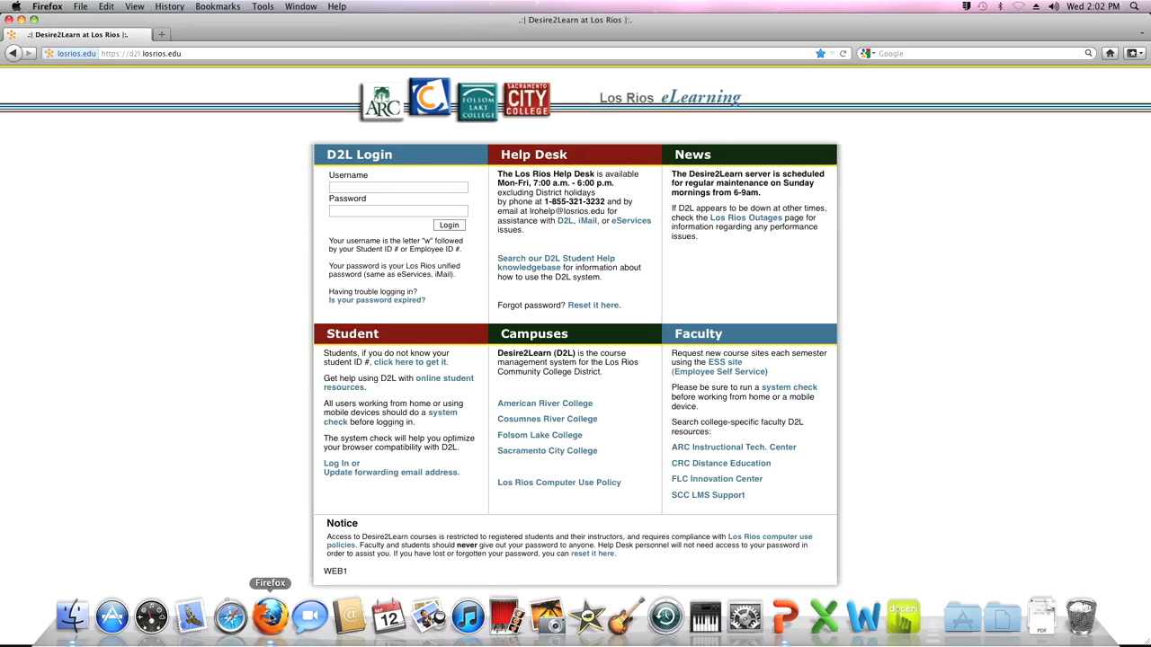
Log in to D2L with the instructor username and the account password.
click(339, 186)
text(da)
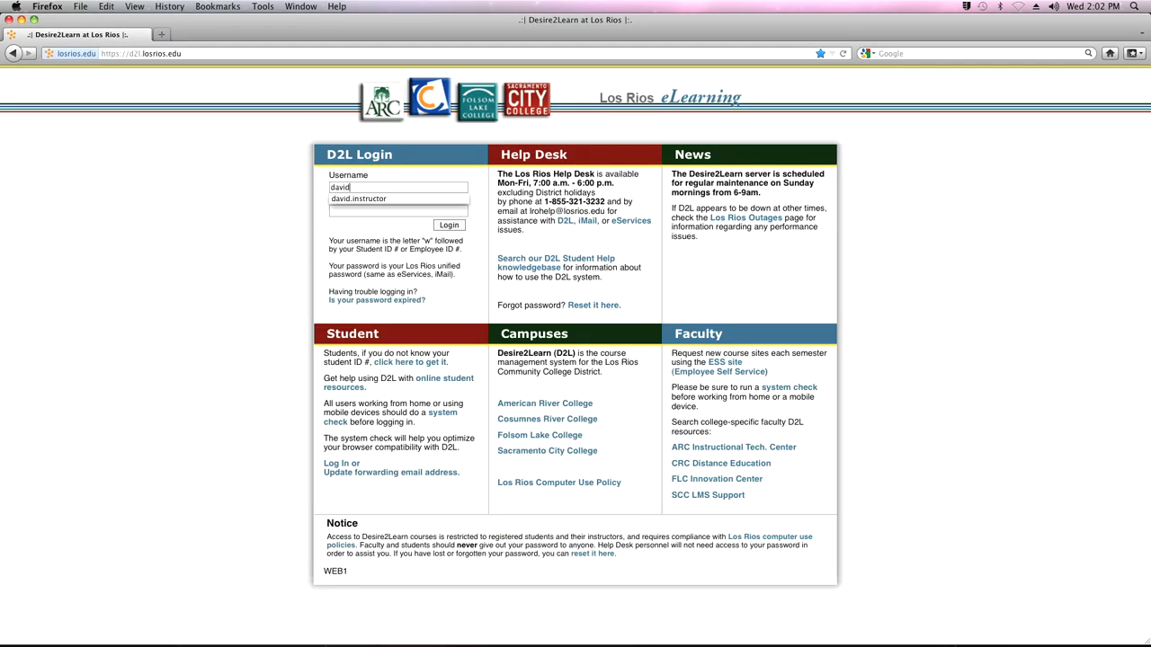
text(vid)
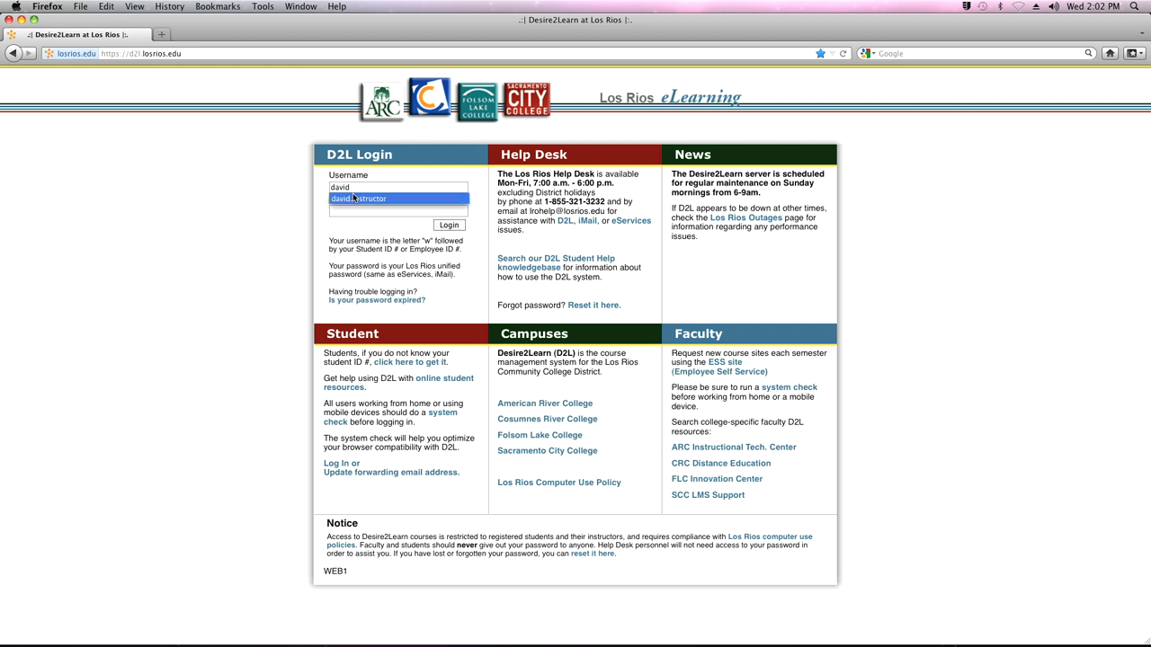
click(355, 198)
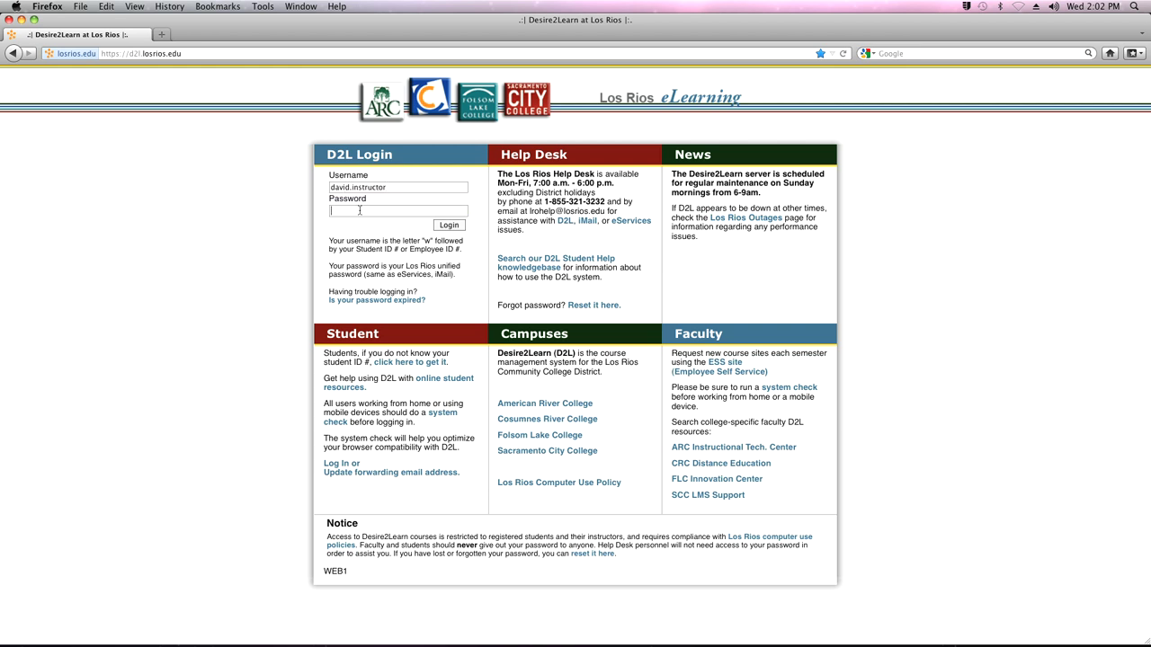
text(•••••••••)
click(449, 227)
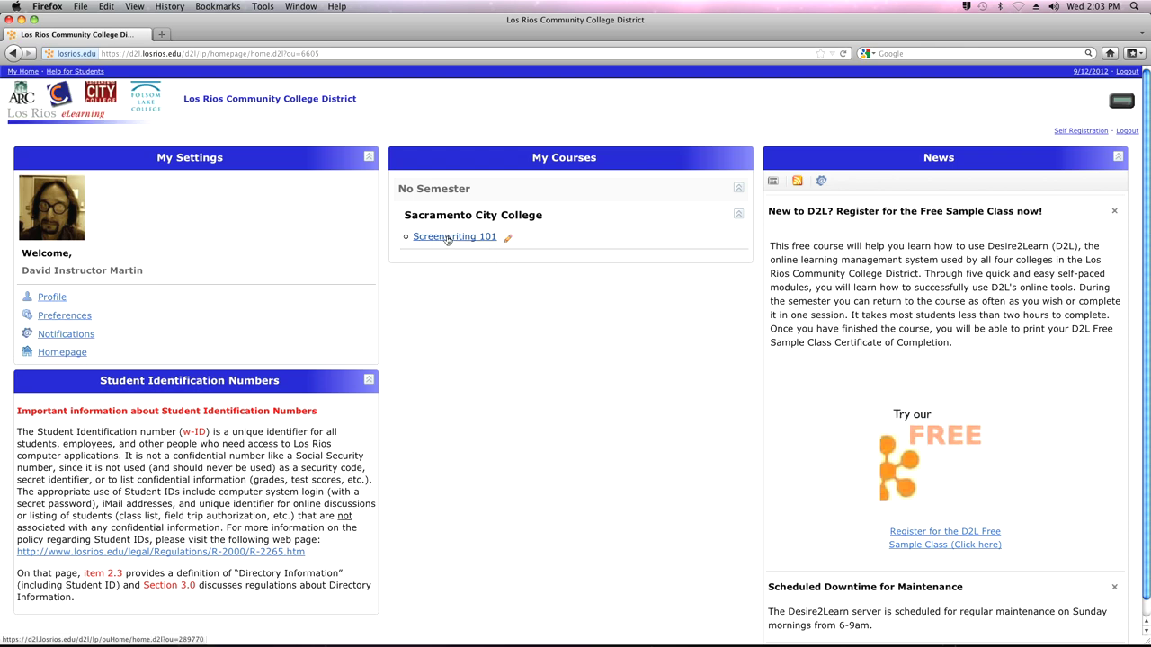
Open the Screenwriting 101 course and look over its homepage.
click(447, 238)
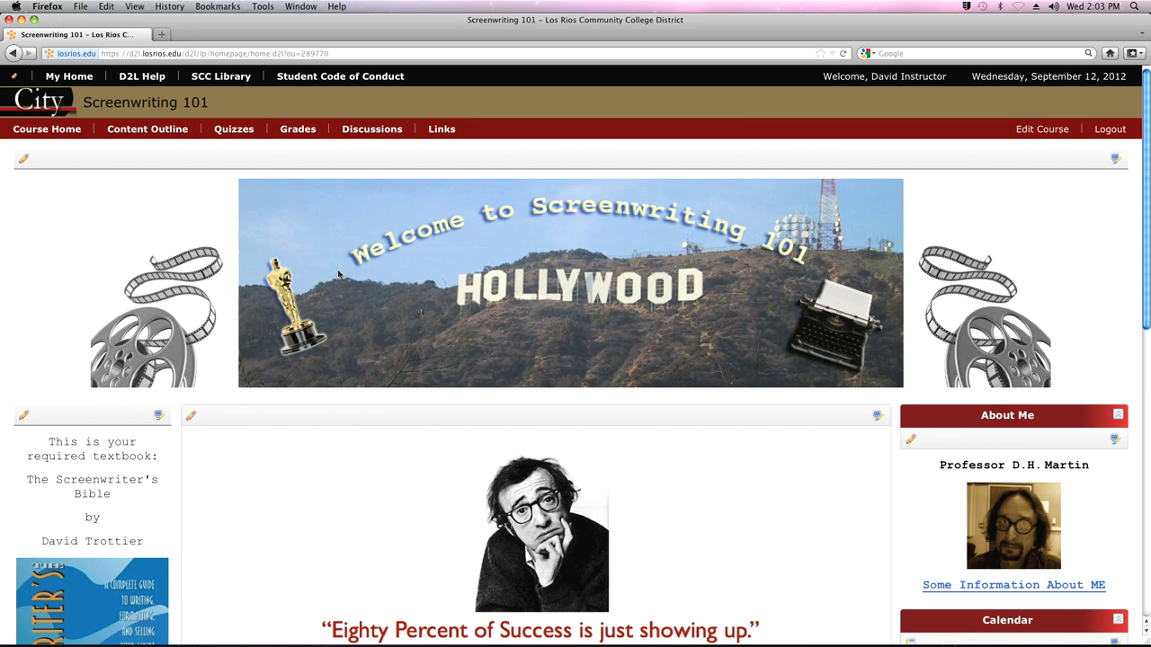
scroll(364, 243, down, 5)
scroll(358, 241, up, 4)
scroll(358, 241, up, 2)
scroll(357, 242, down, 1)
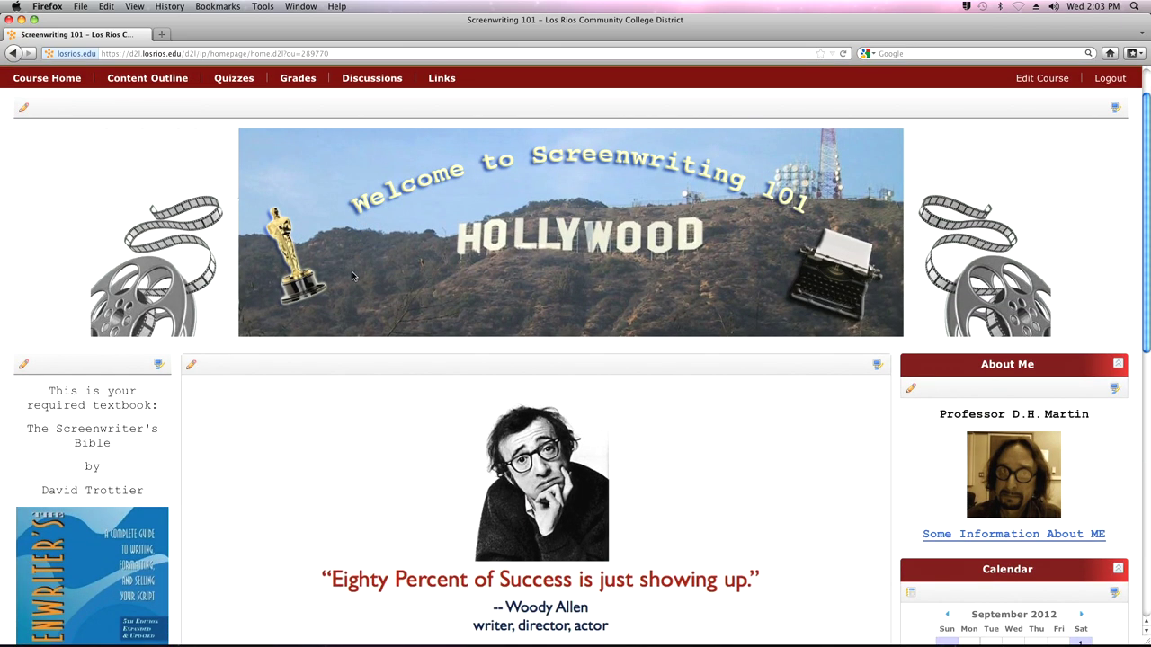
scroll(353, 275, up, 1)
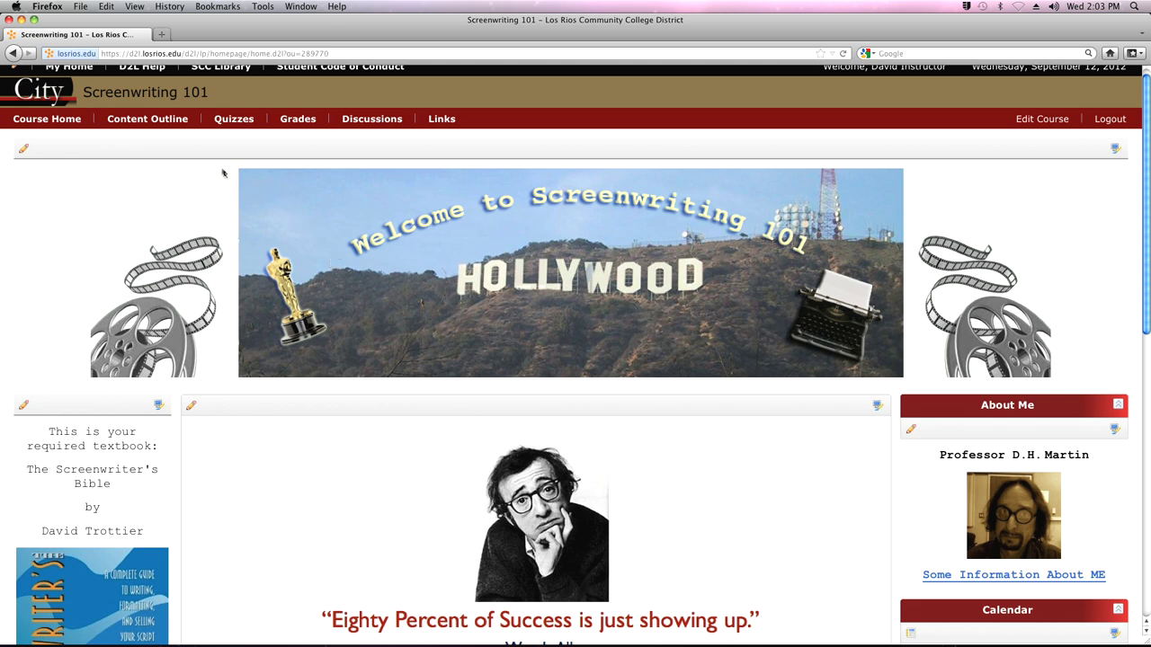
Go to the course's Content Outline and open the Pyramid of success PDF in Preview.
click(148, 125)
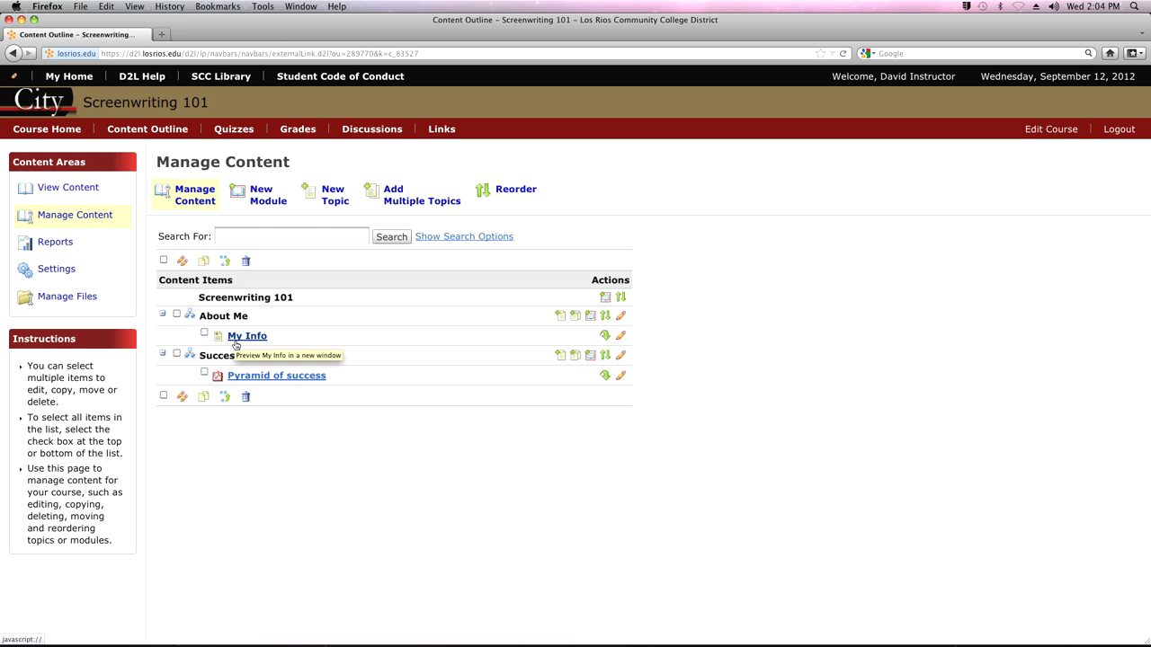
click(263, 381)
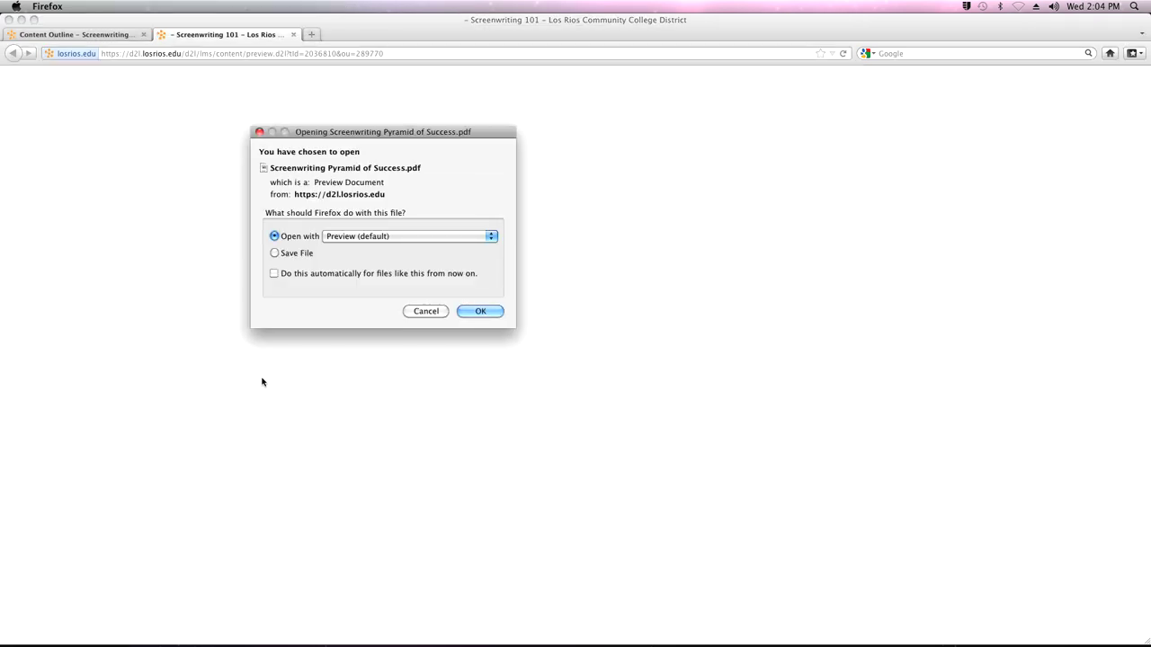
click(481, 312)
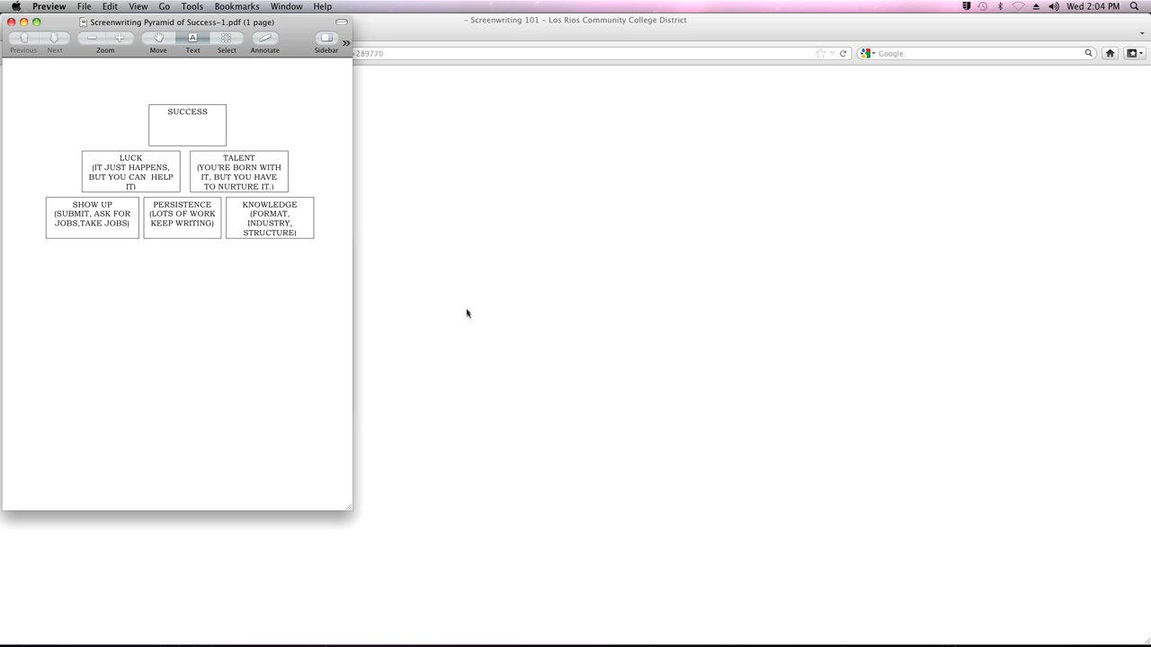
Close the Pyramid of success PDF, the Downloads window and the blank preview page to return to Manage Content.
click(12, 22)
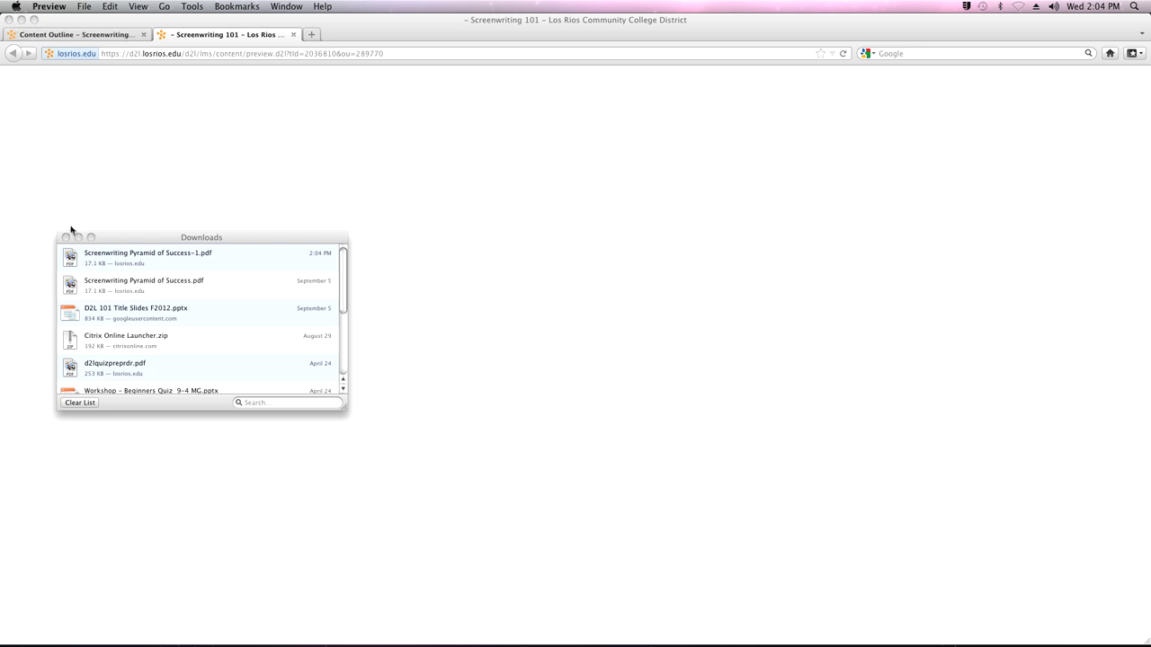
click(65, 237)
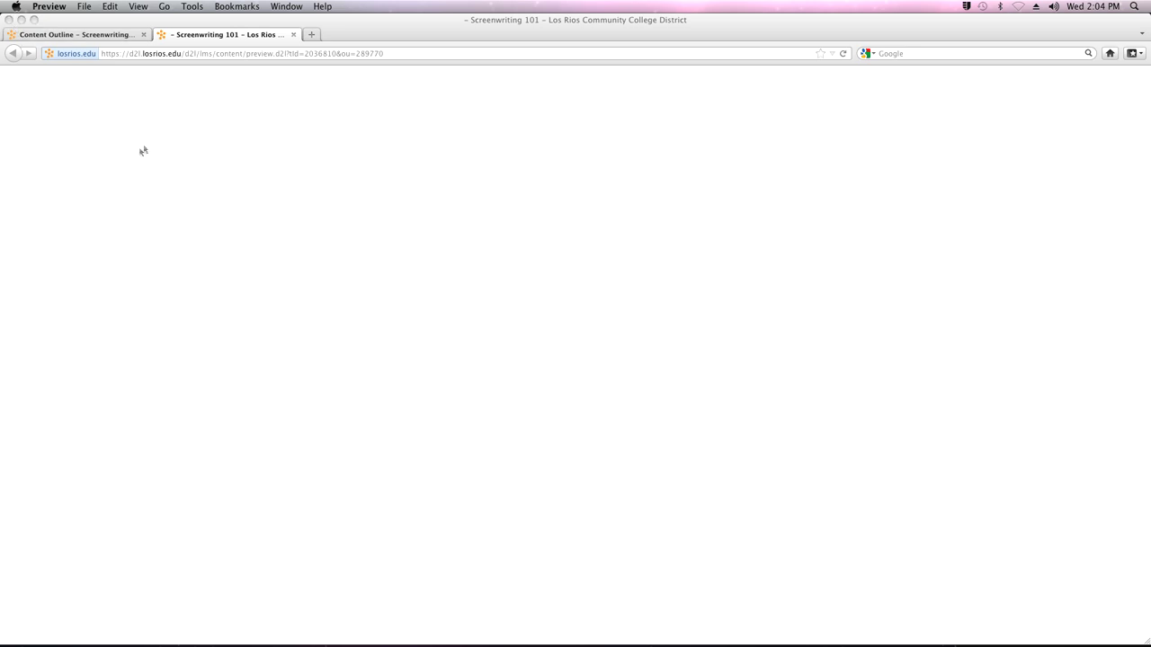
click(292, 36)
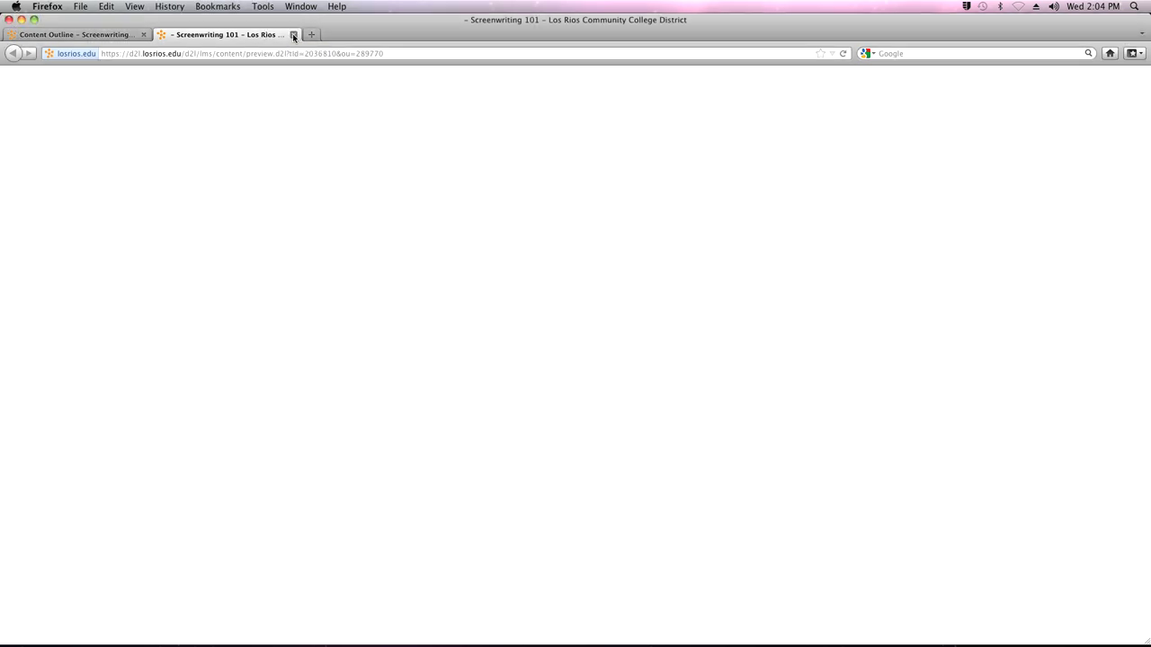
click(292, 36)
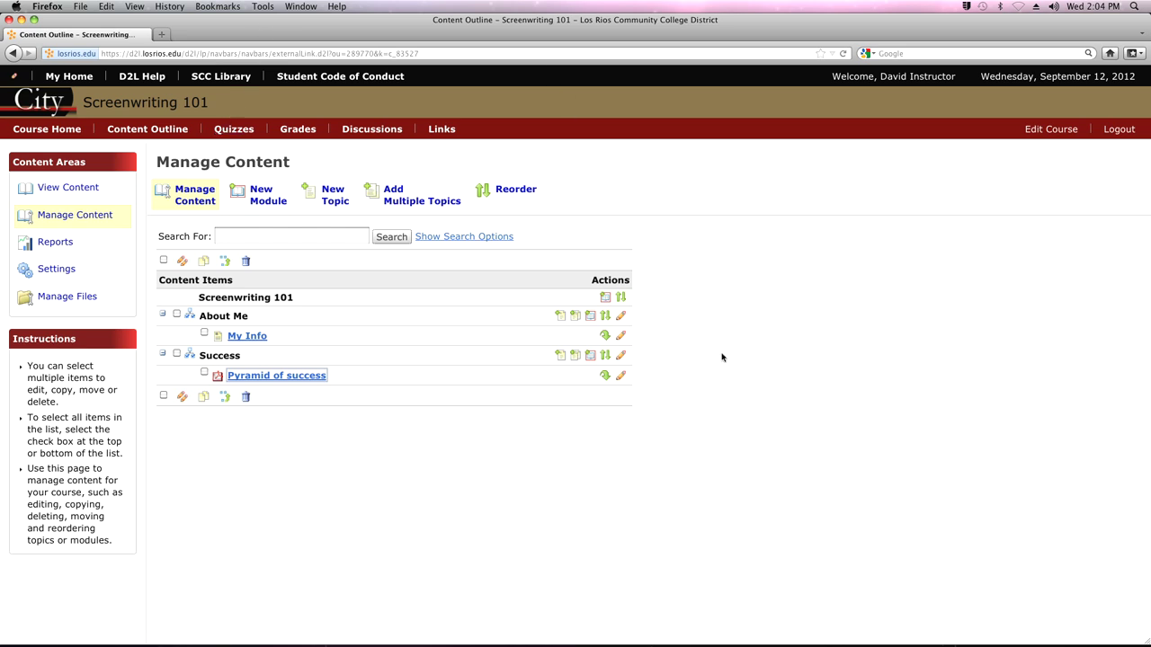
Move the browser window down to uncover the desktop, and open the SCWR CLASS drive after moving its icon toward the middle.
drag(692, 27, 720, 29)
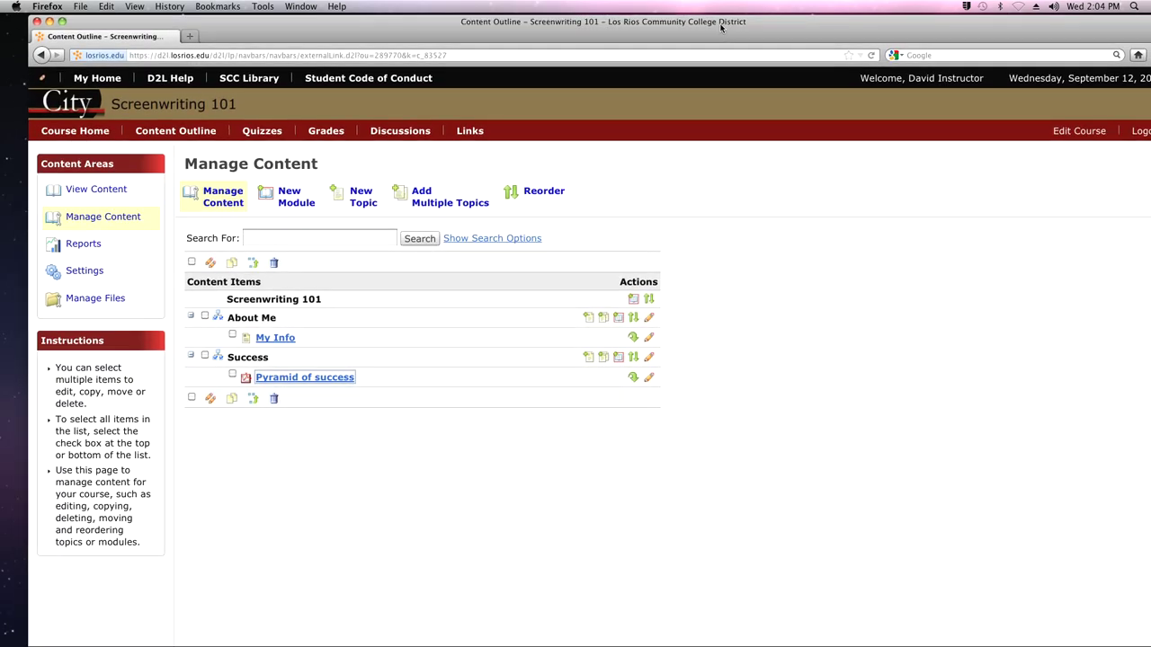
drag(707, 30, 716, 341)
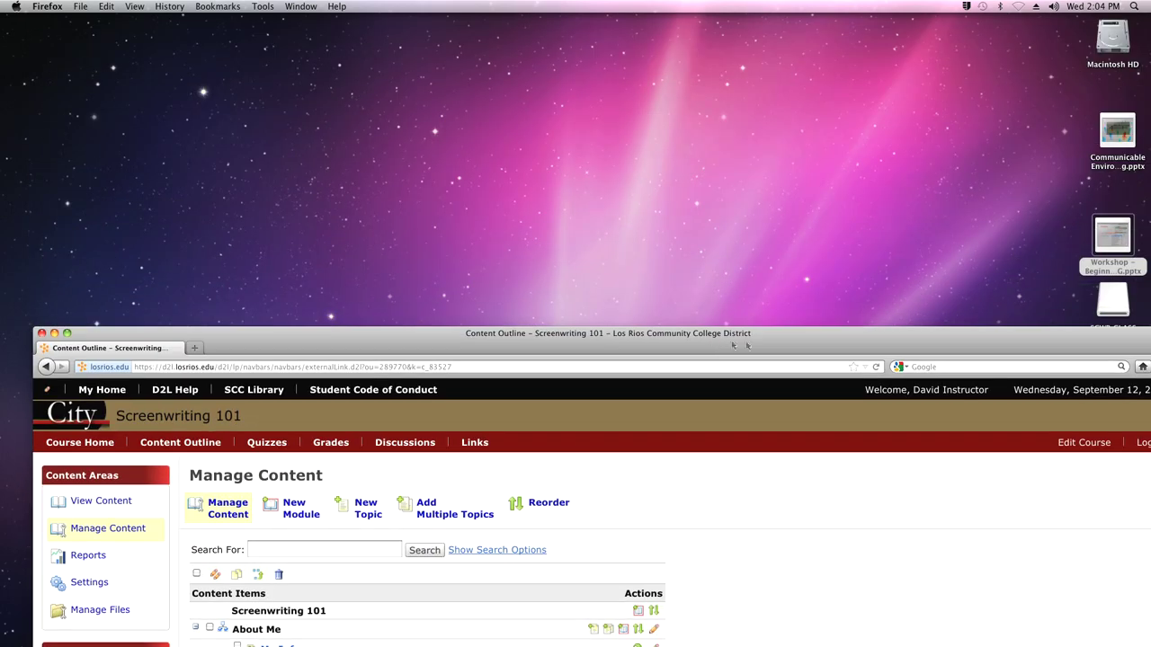
drag(1098, 302, 809, 133)
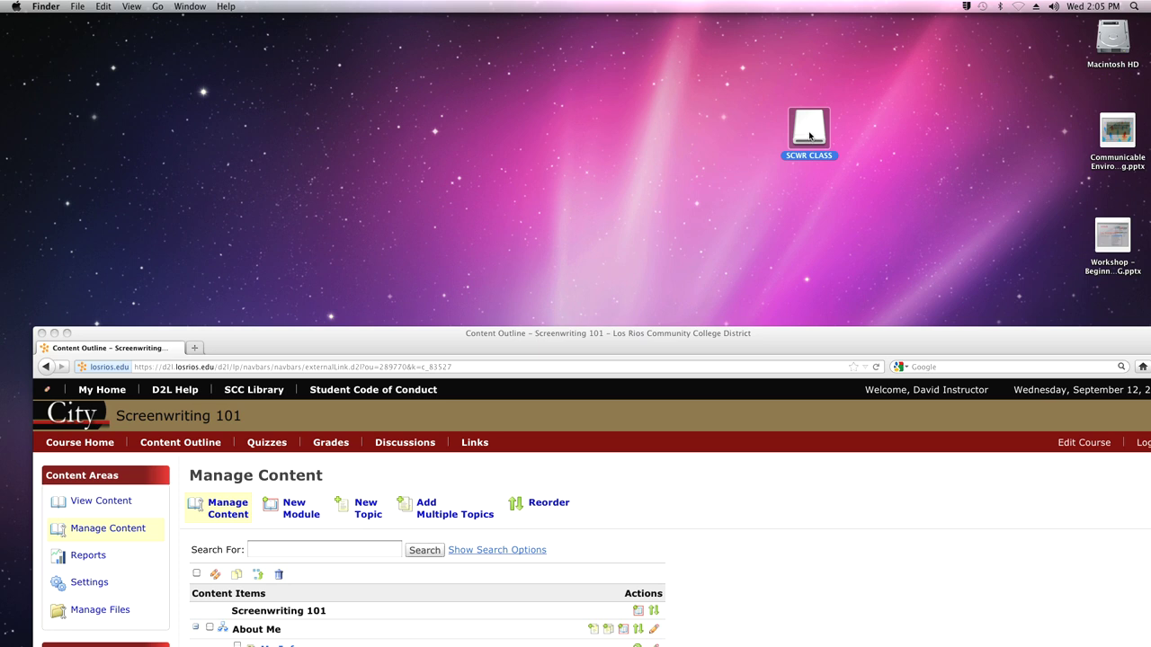
double_click(809, 133)
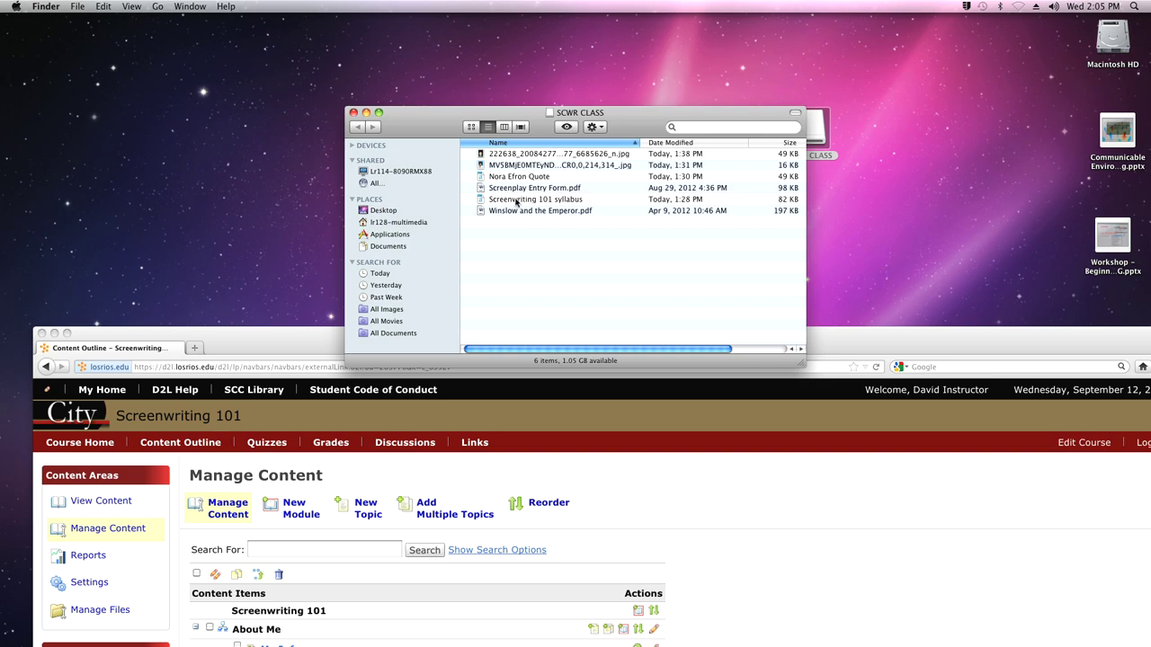
Reposition the browser window below the SCWR CLASS file list and open the Screenwriting 101 syllabus in Word.
drag(880, 342, 848, 29)
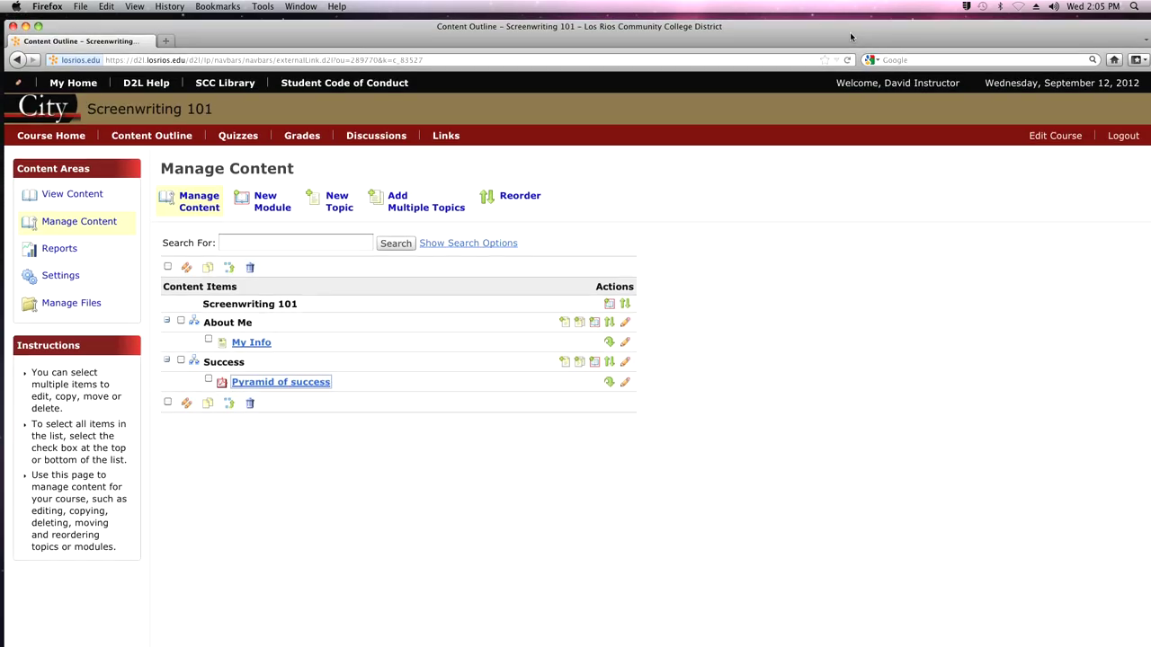
drag(852, 34, 877, 285)
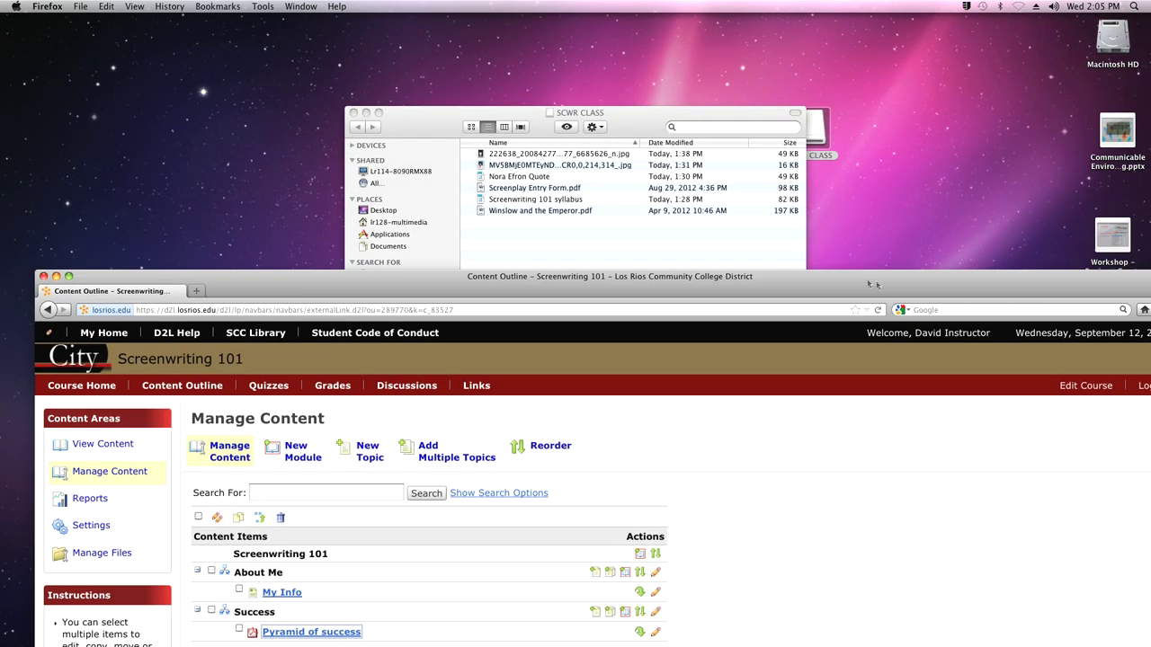
click(508, 202)
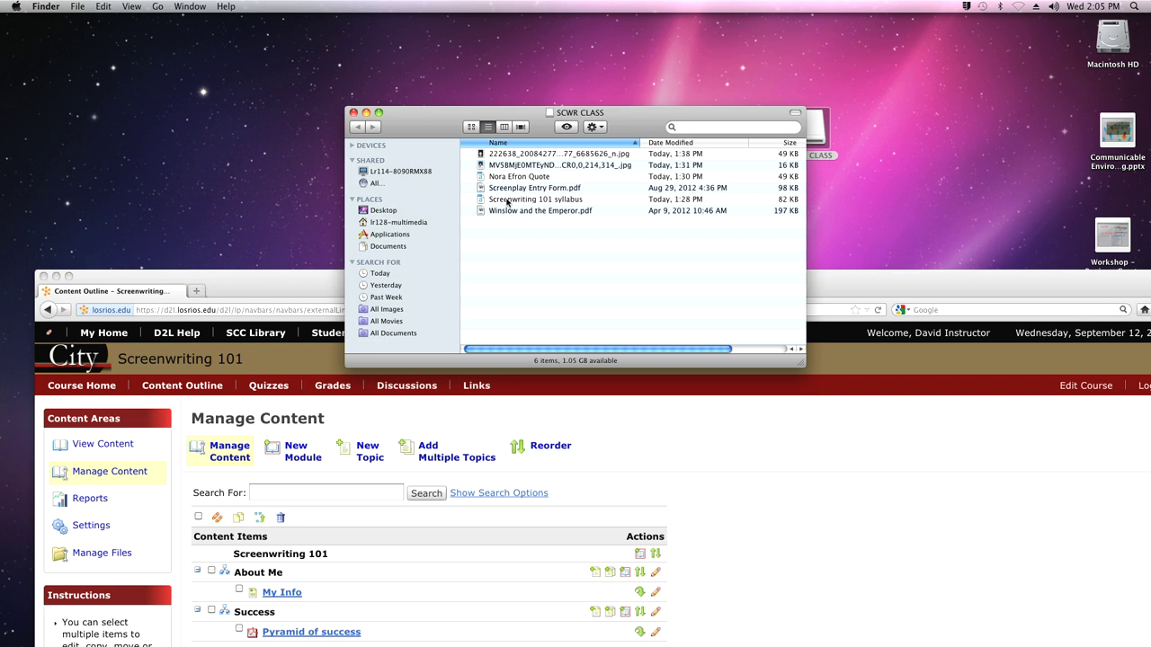
click(508, 203)
double_click(508, 199)
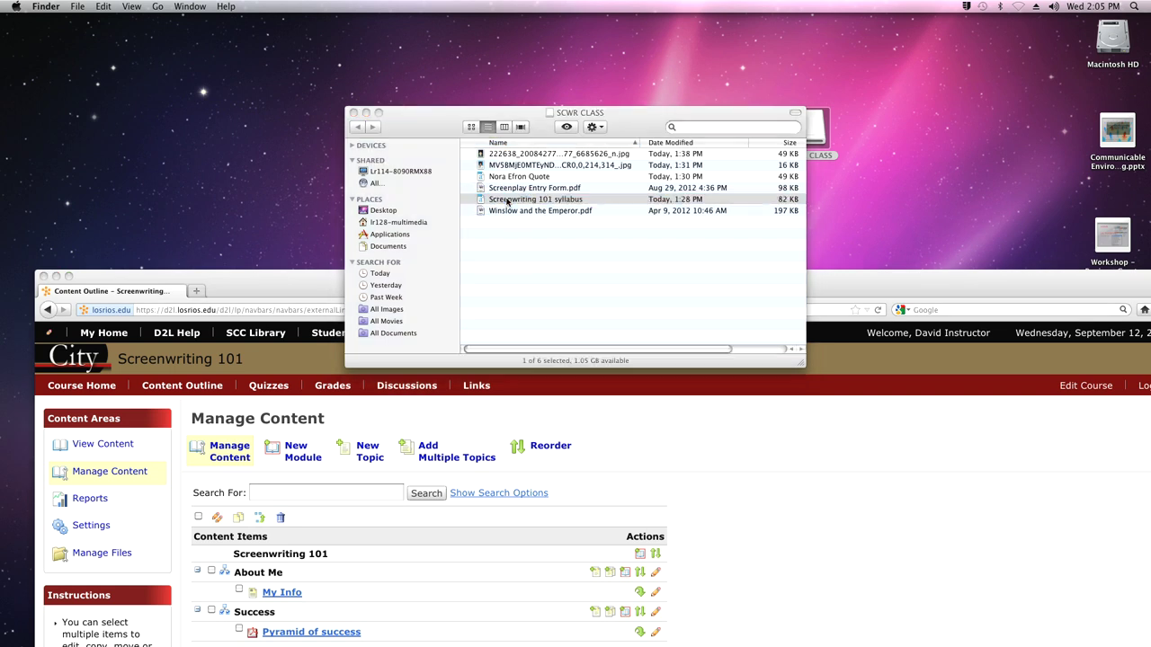
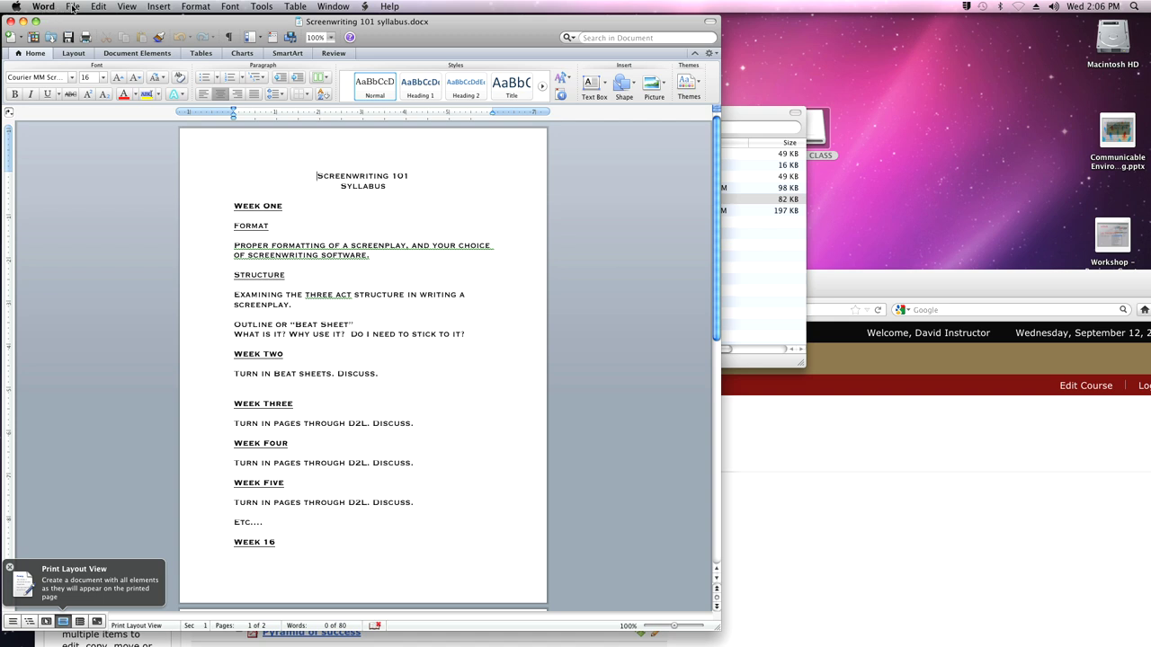
Save a copy of the syllabus as a PDF named Screenwriting 101 syllabus on the Desktop.
click(74, 7)
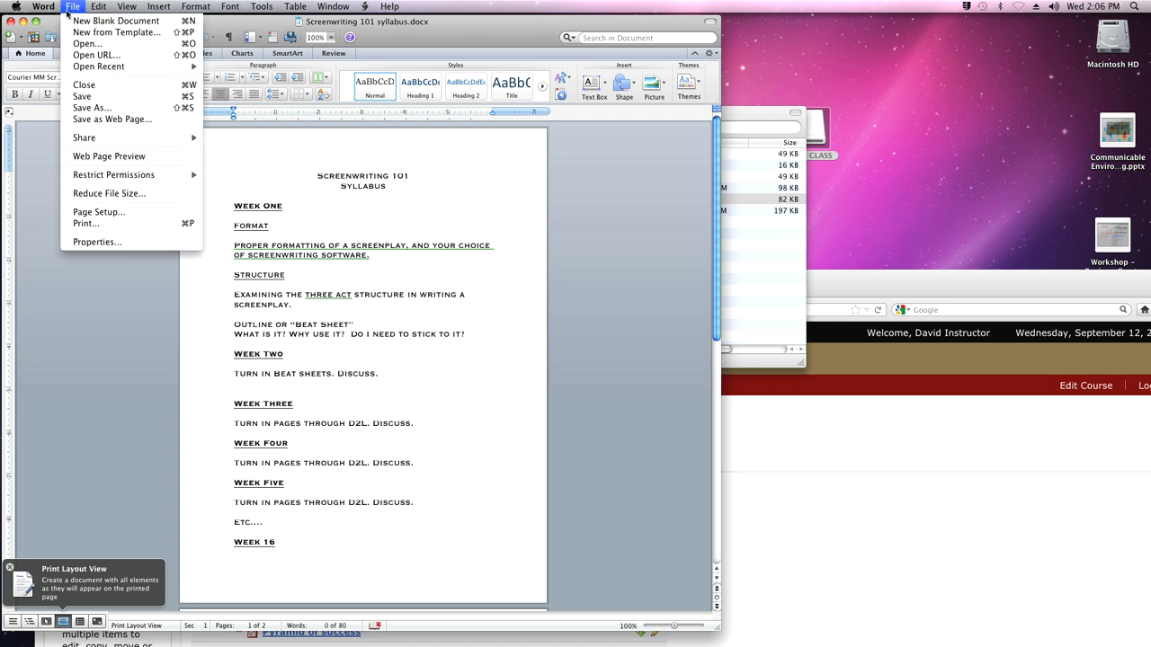
mouse_move(54, 8)
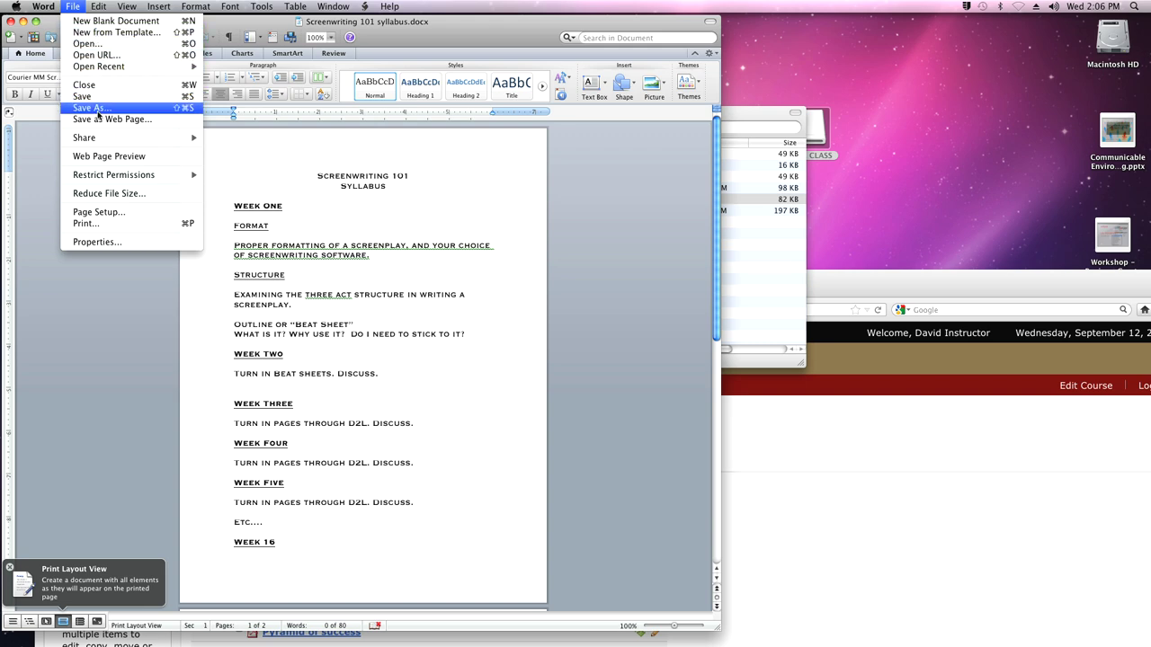
click(99, 109)
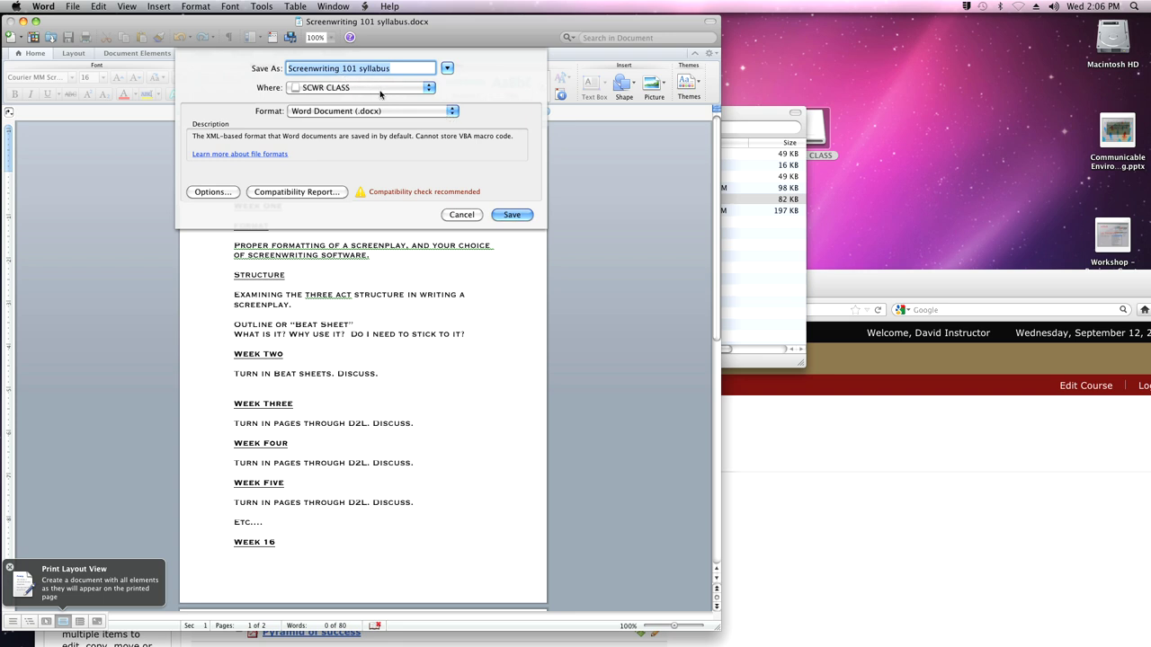
click(430, 90)
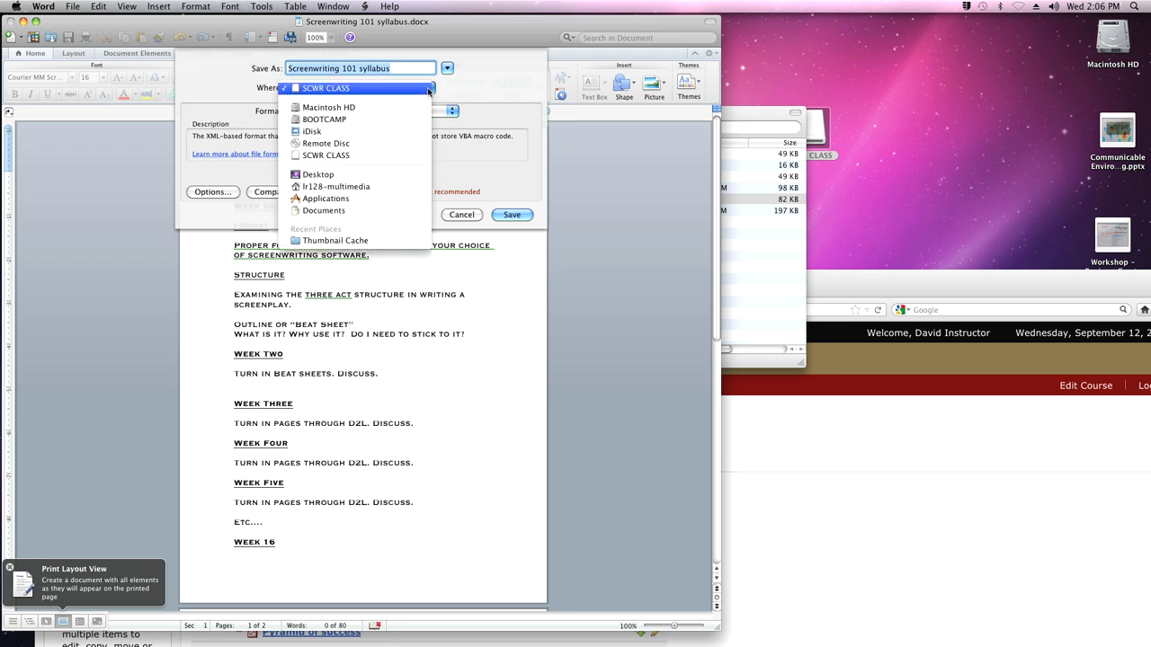
click(376, 177)
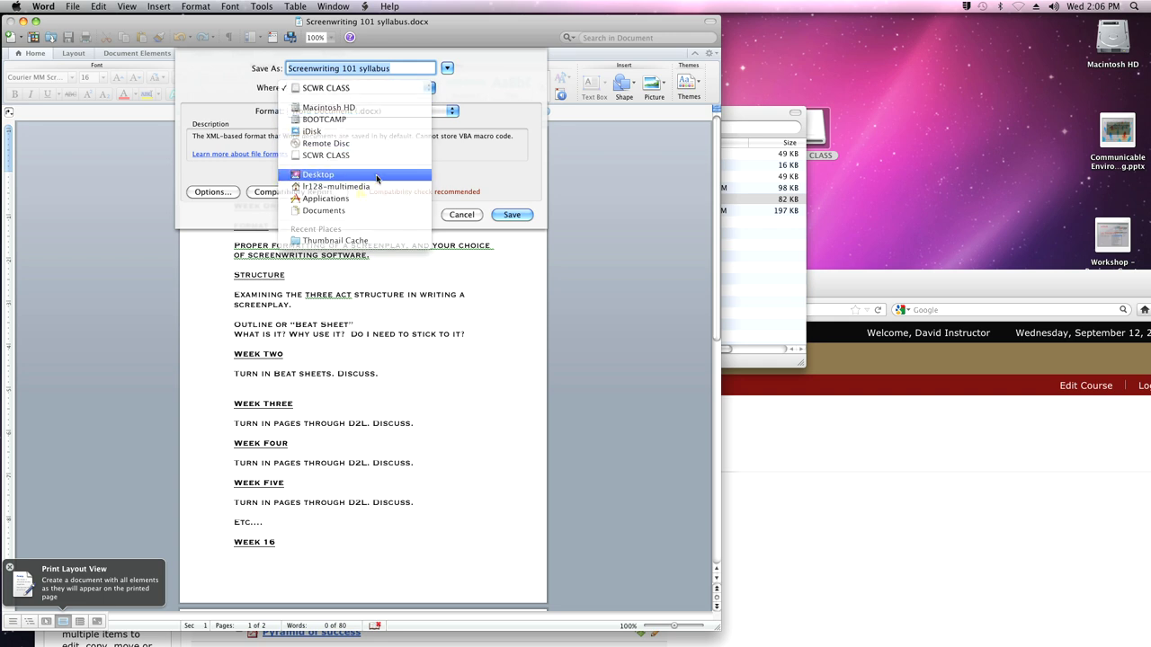
click(454, 113)
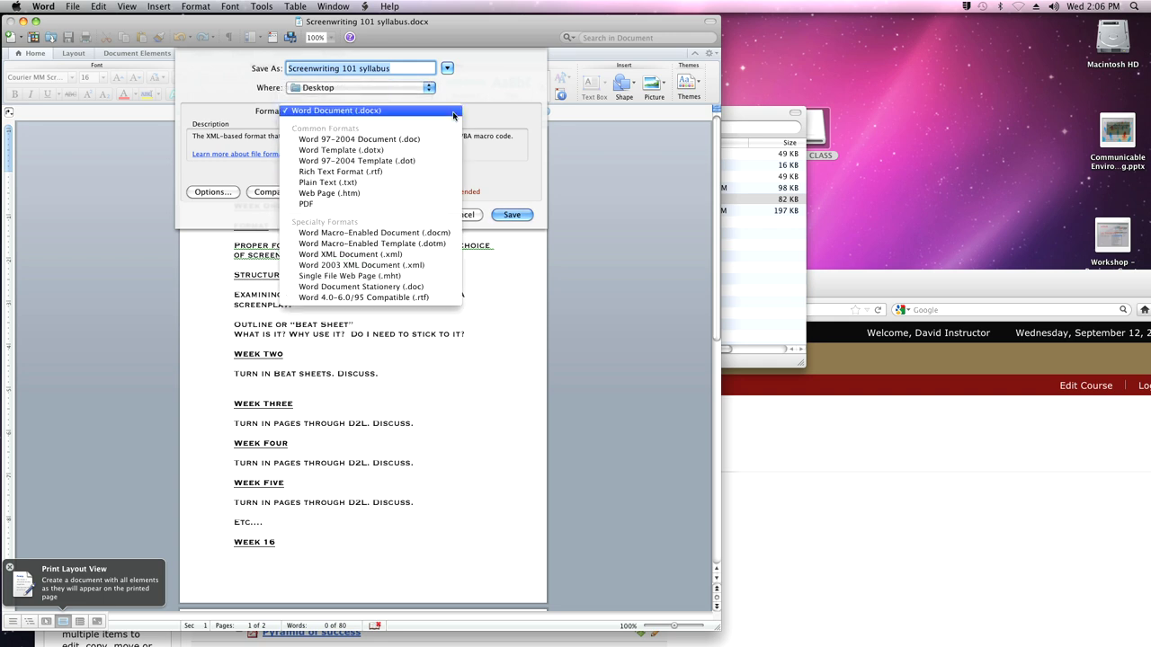
click(368, 206)
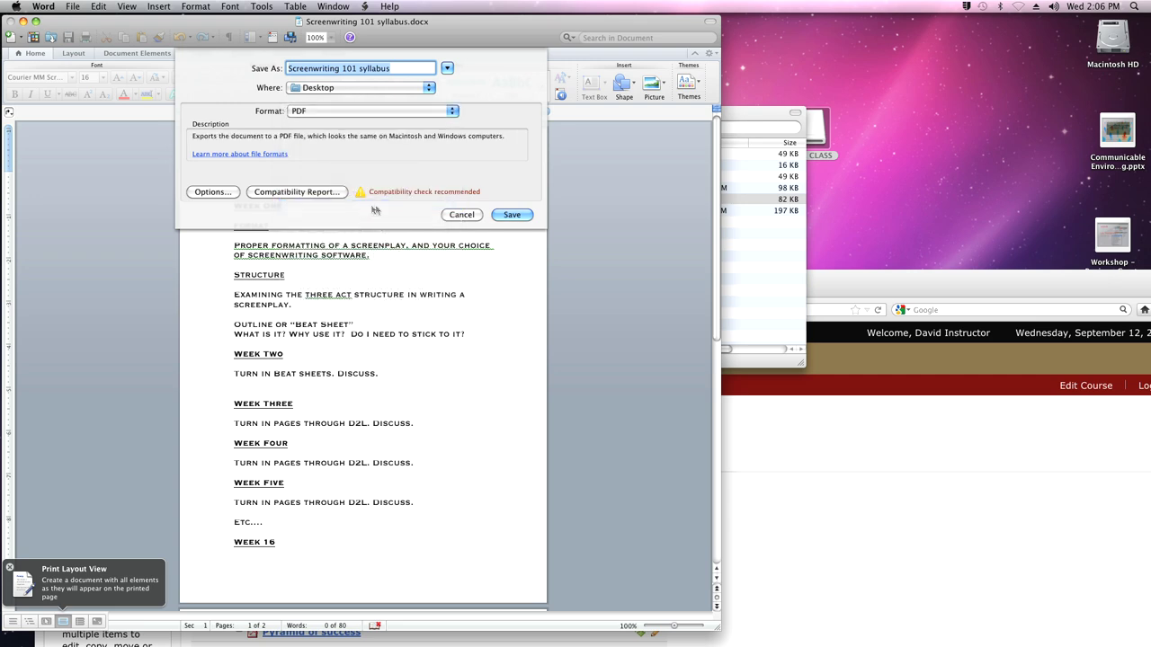
click(510, 216)
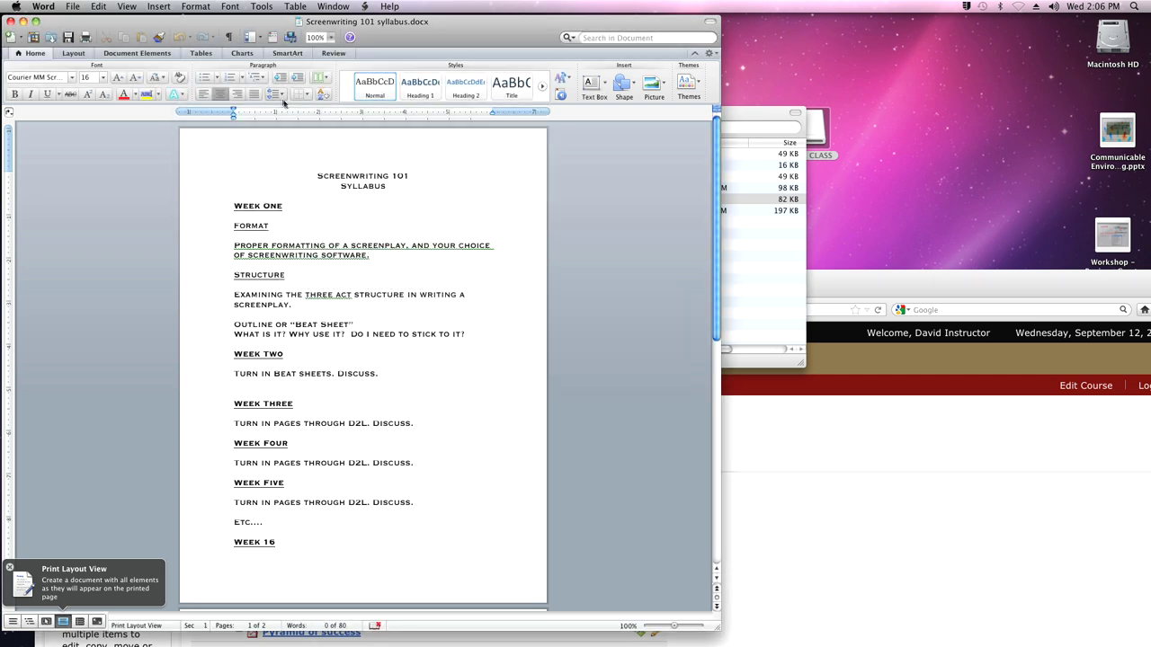
Close the syllabus document and the SCWR CLASS file list, and move the browser window back up beside the desktop icons.
click(10, 20)
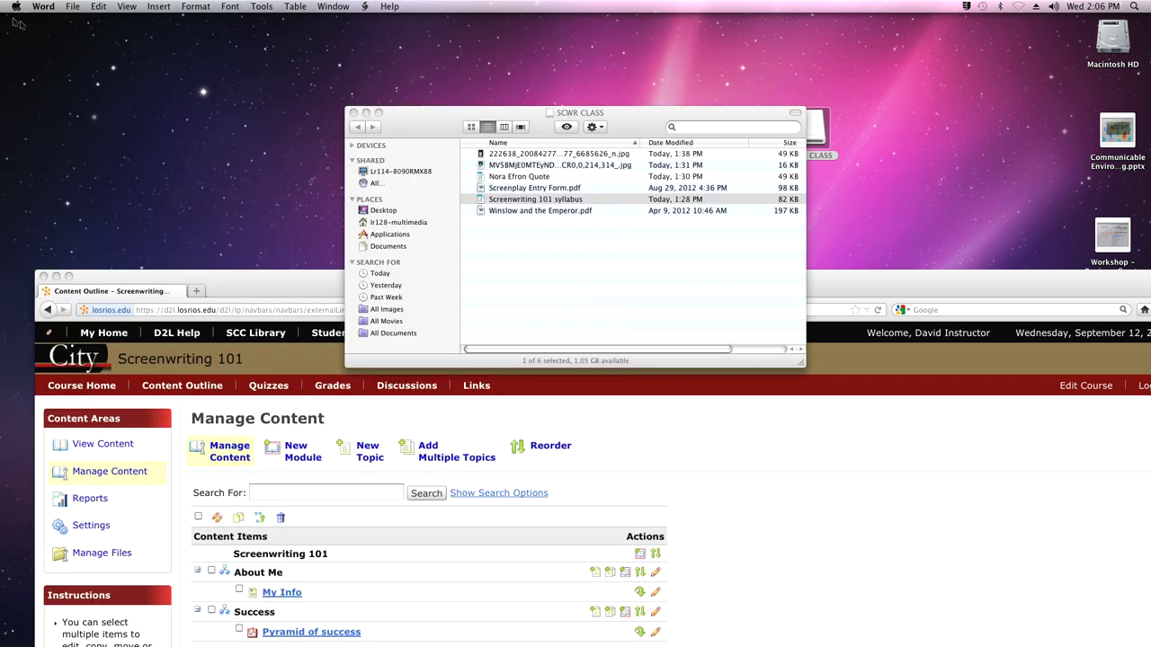
click(353, 113)
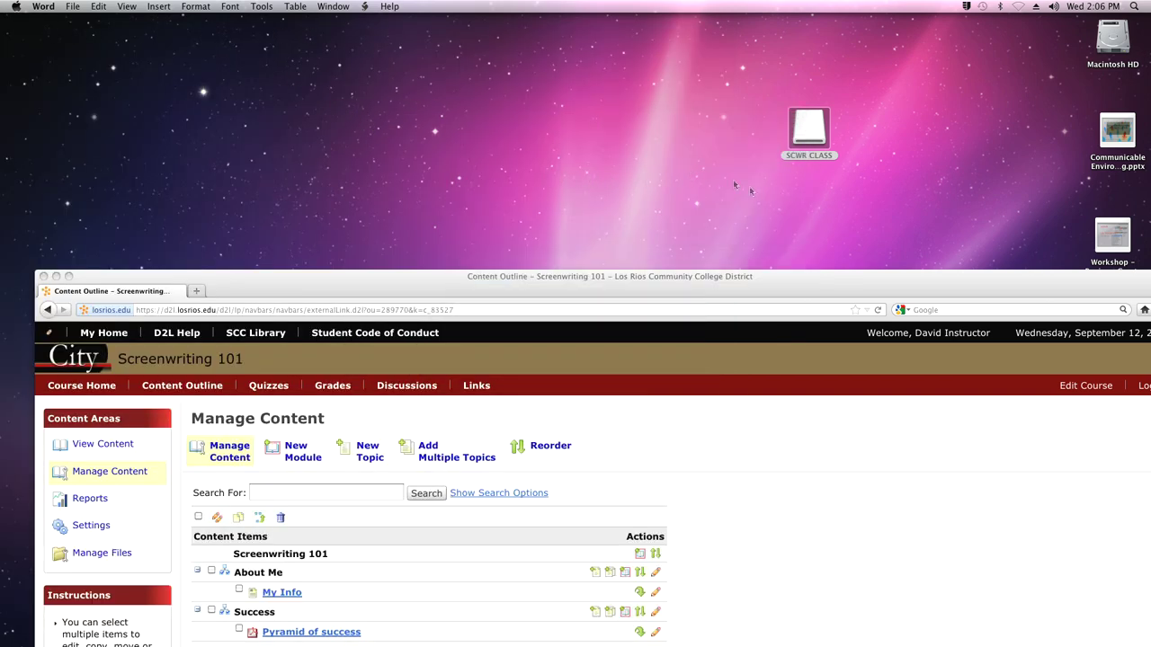
drag(937, 282, 837, 36)
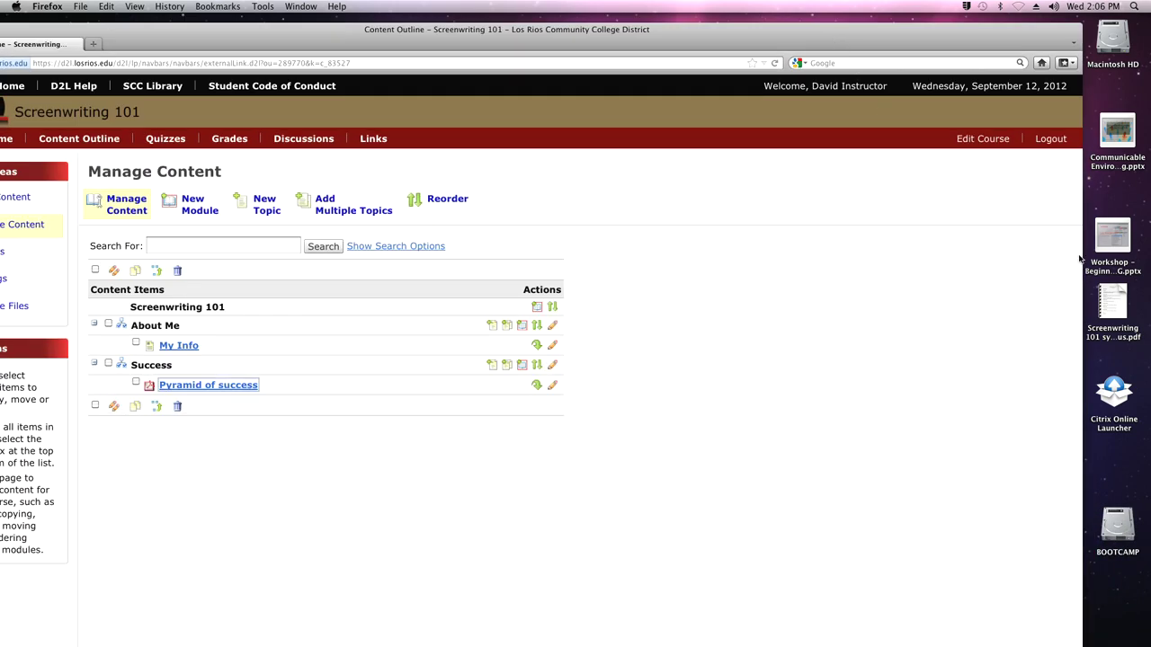
Move the Screenwriting 101 syllabus PDF icon on the desktop to just below the Citrix Online Launcher icon.
click(1113, 306)
drag(1112, 308, 1112, 449)
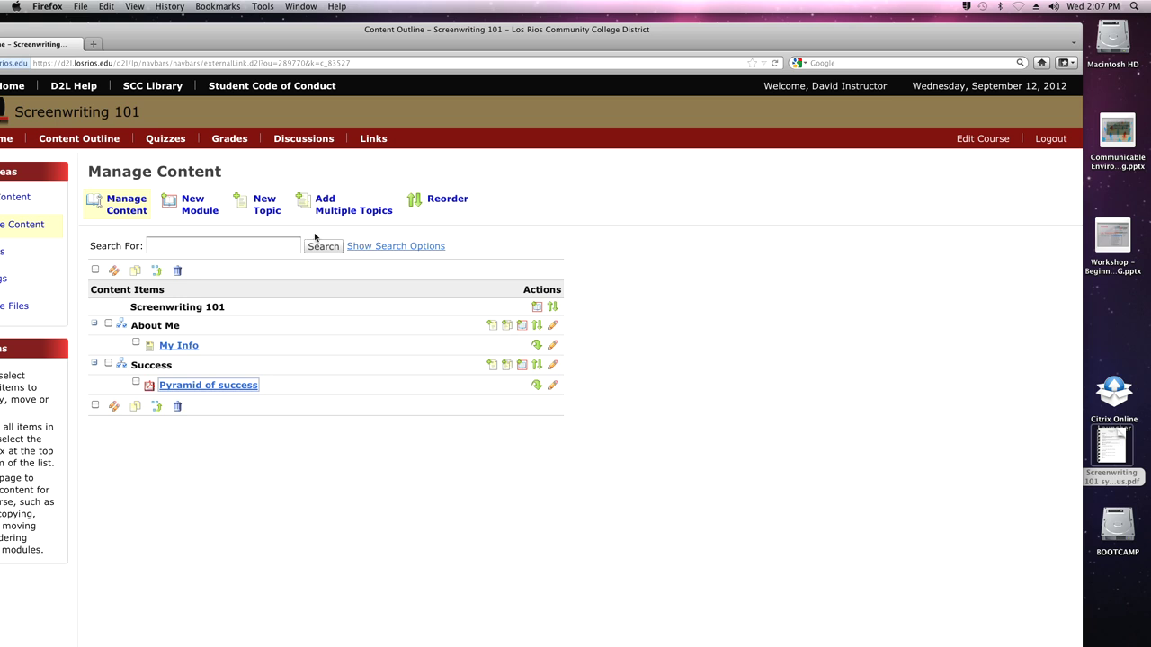
Start a new content module and review the parent module choices, keeping None selected.
click(193, 205)
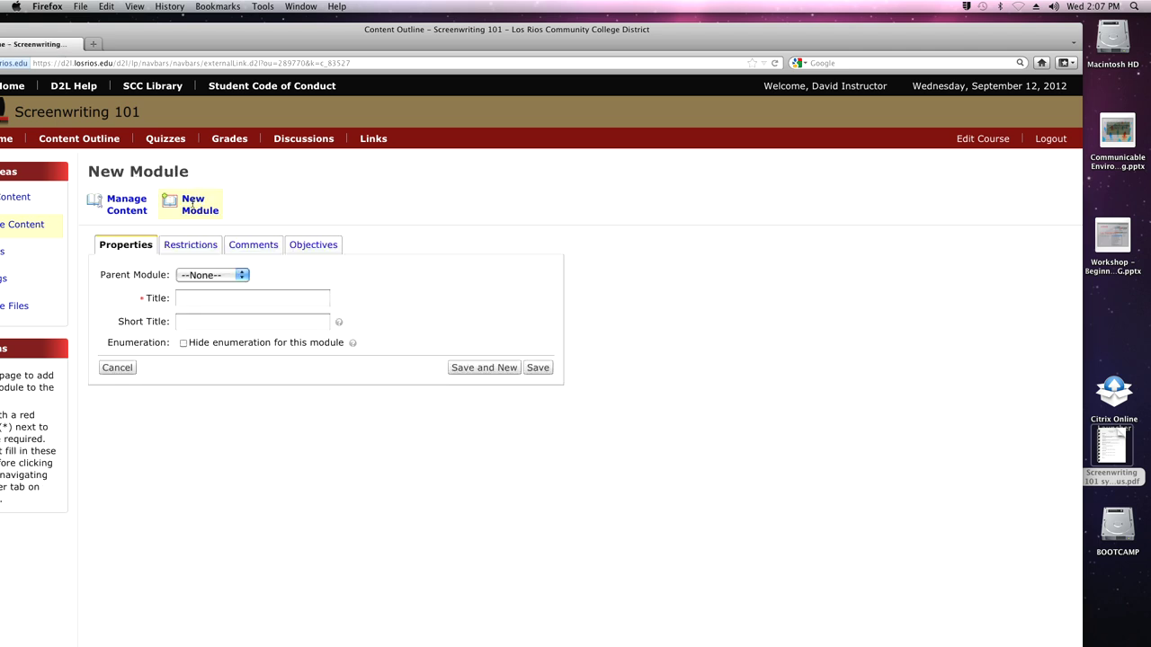
click(190, 298)
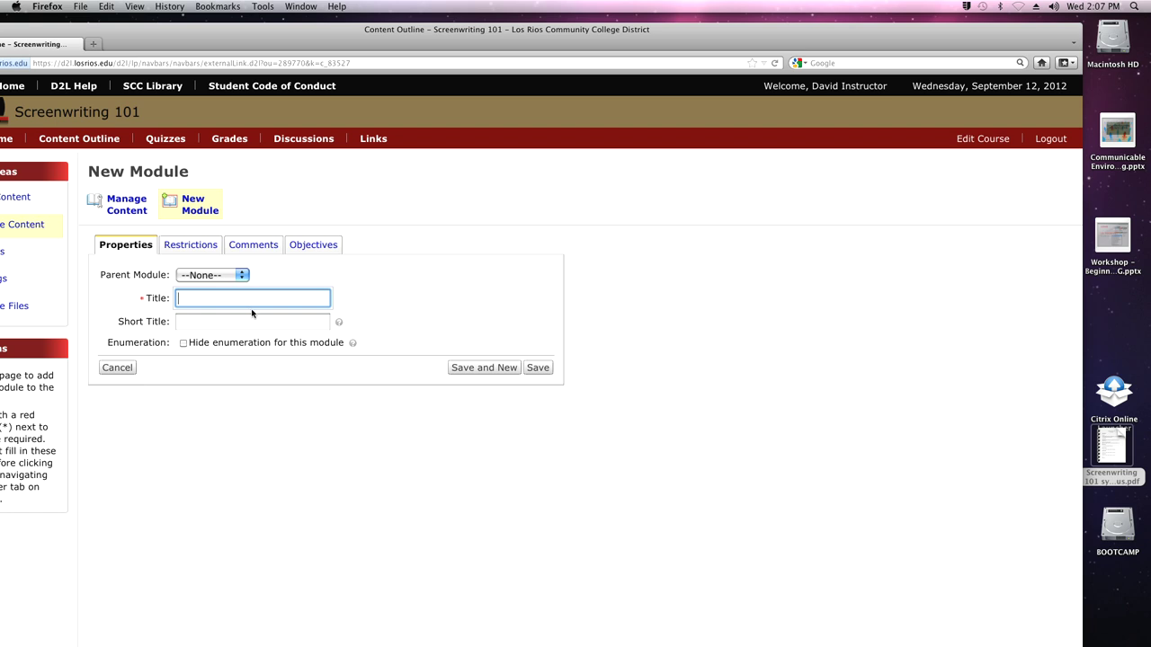
click(242, 276)
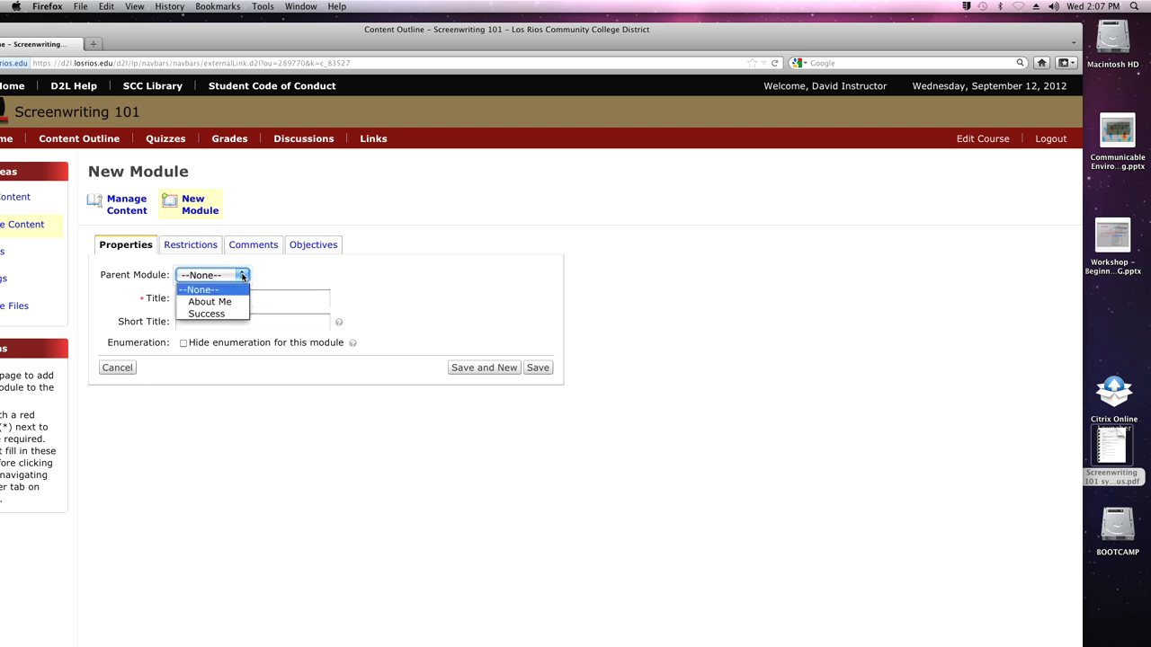
click(241, 276)
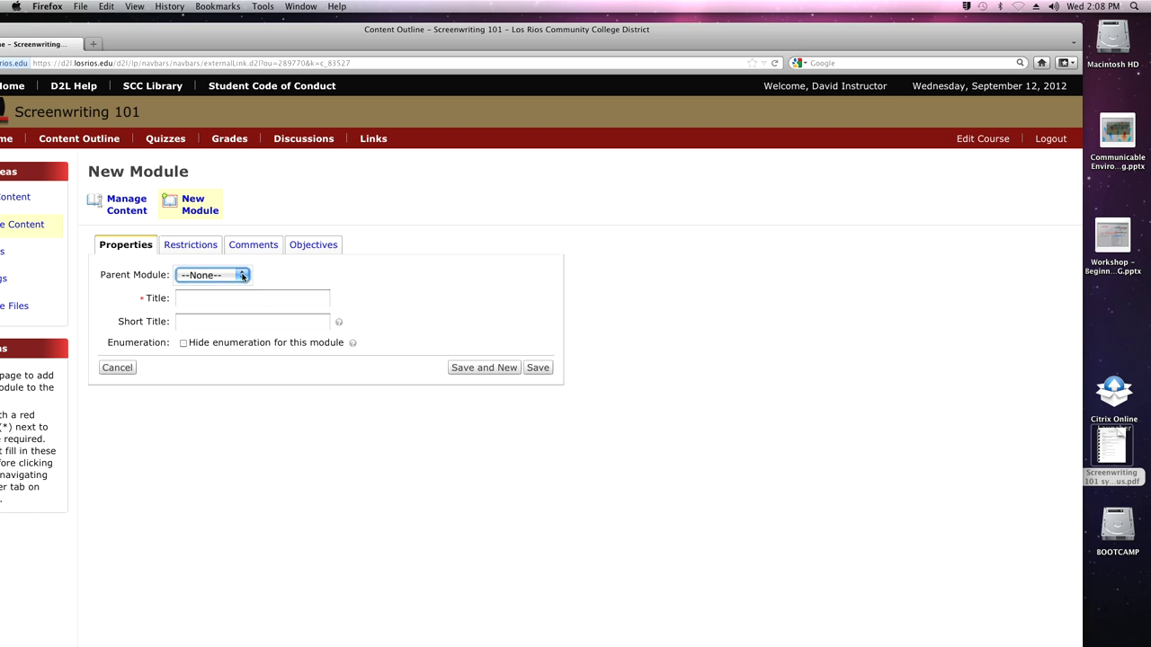
click(241, 276)
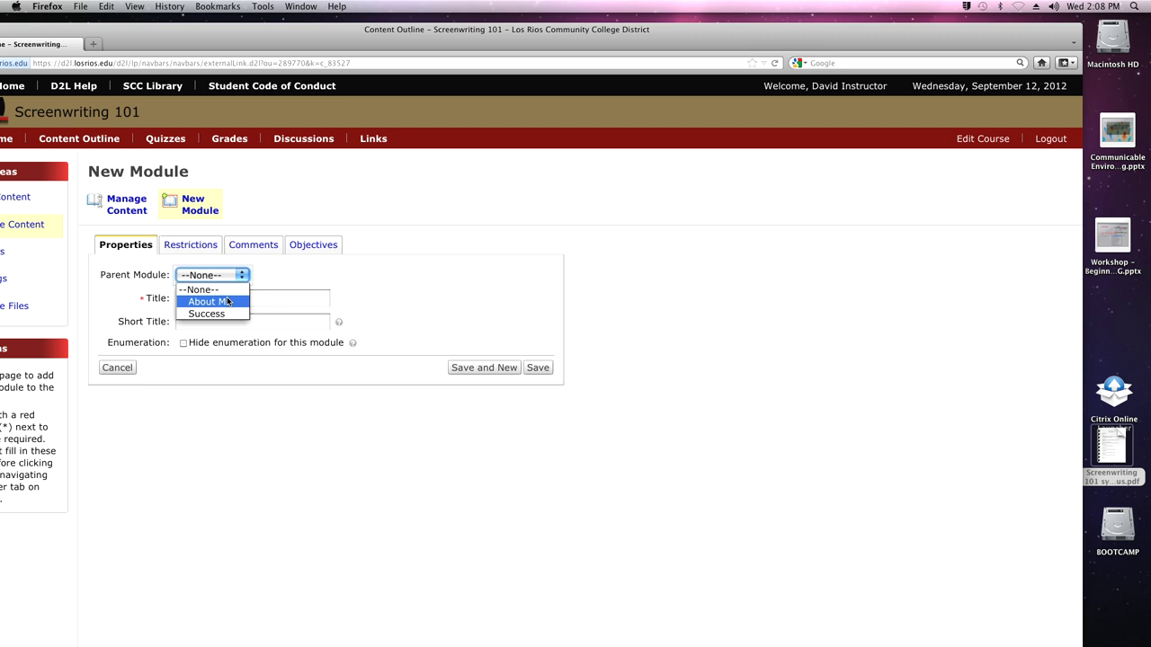
click(400, 278)
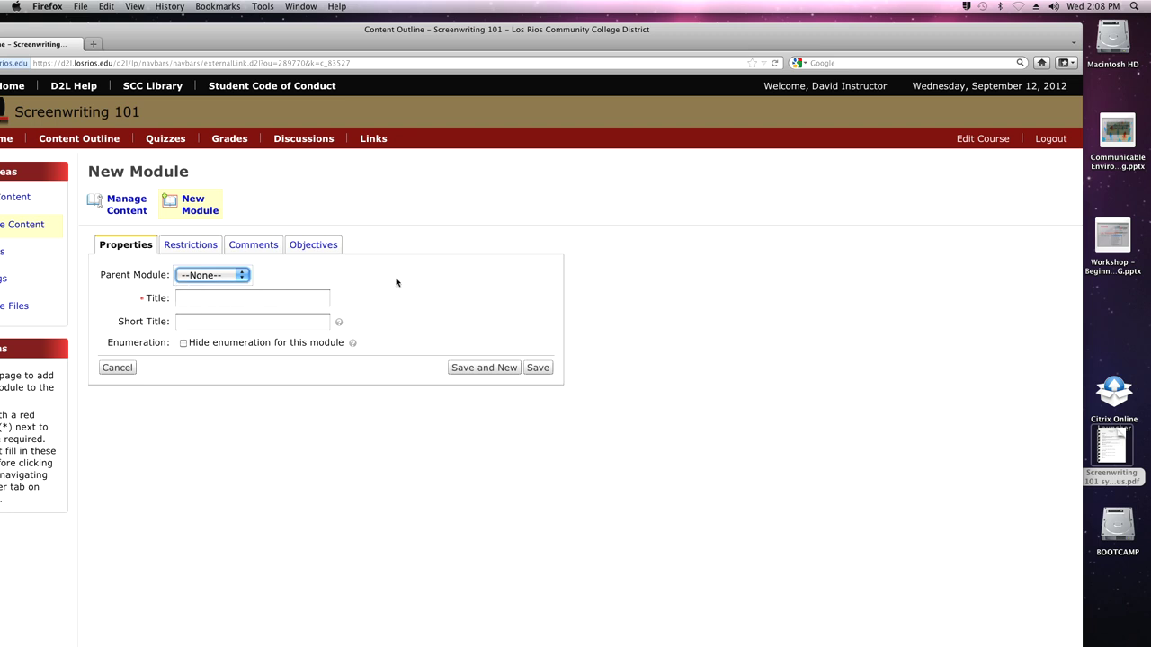
Title the new module Sllabus, save it, and return to the Manage Content list.
click(215, 300)
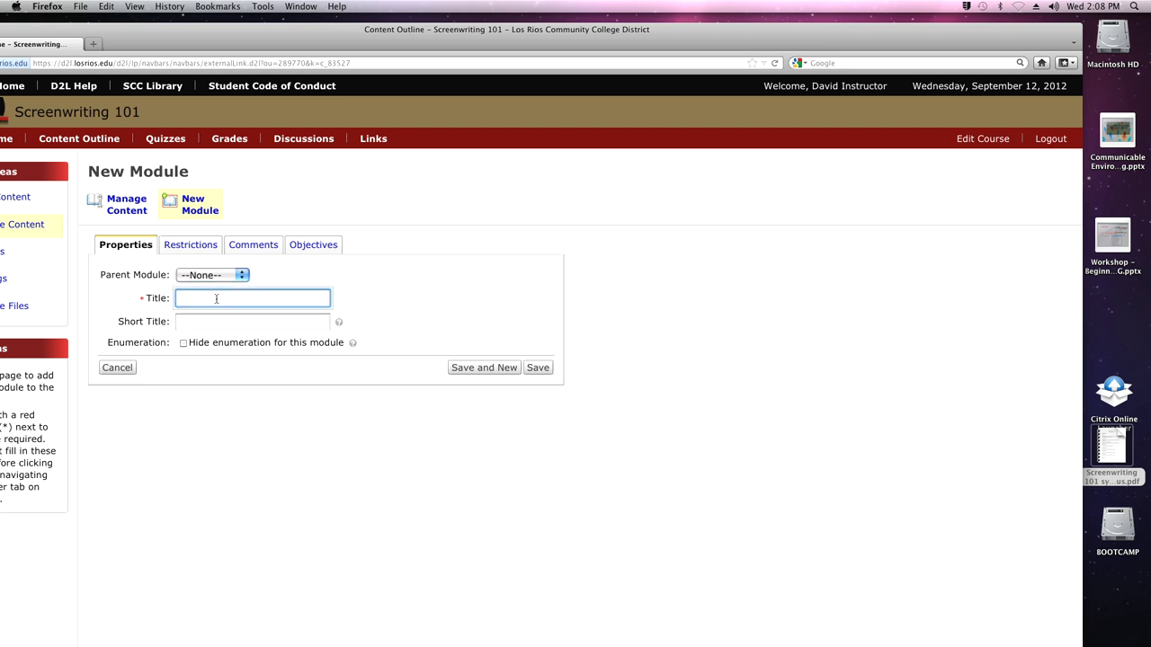
text(Sllabus)
click(542, 368)
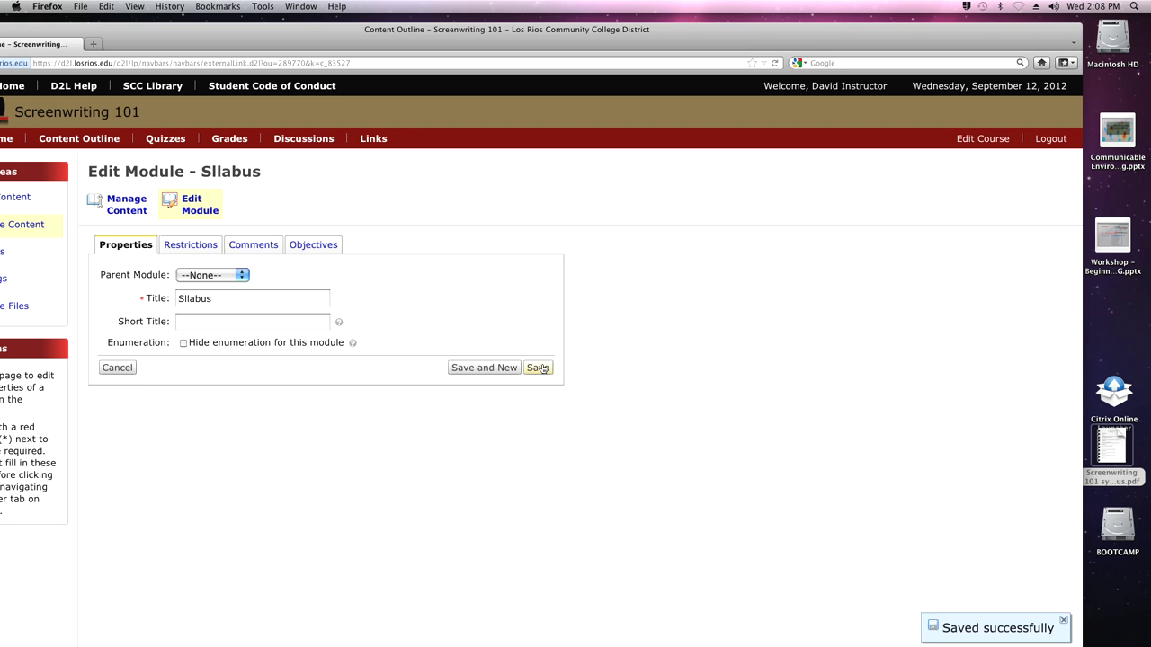
click(80, 140)
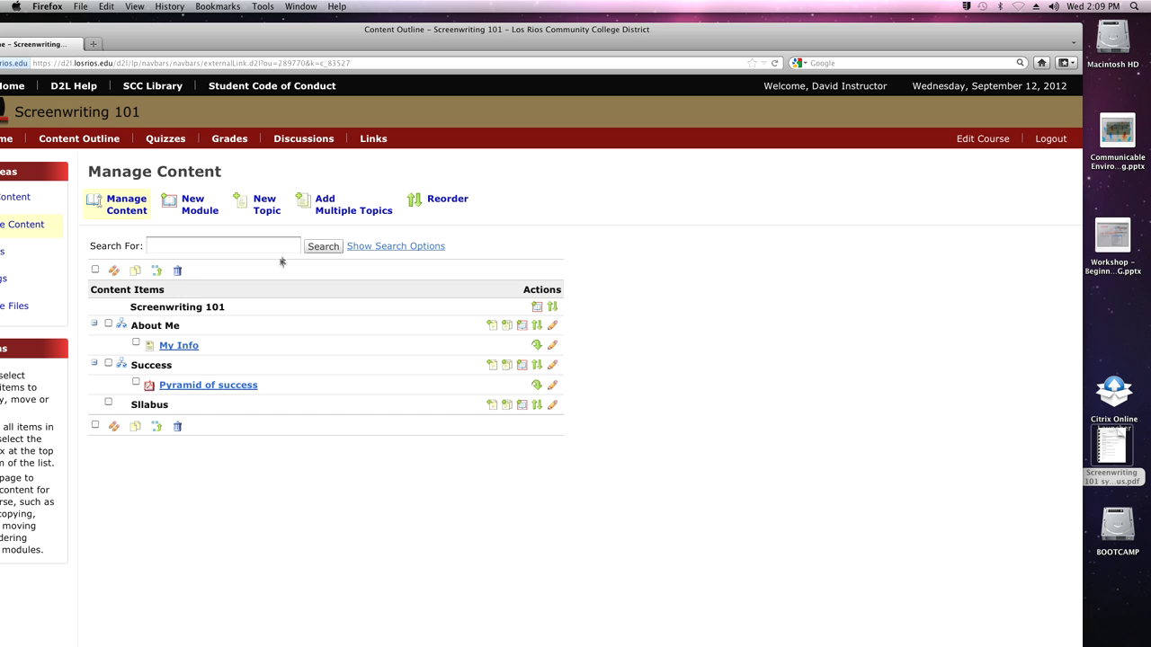
Start a new topic from an uploaded file, with Sllabus as its parent module and Syllabus as its title.
click(267, 204)
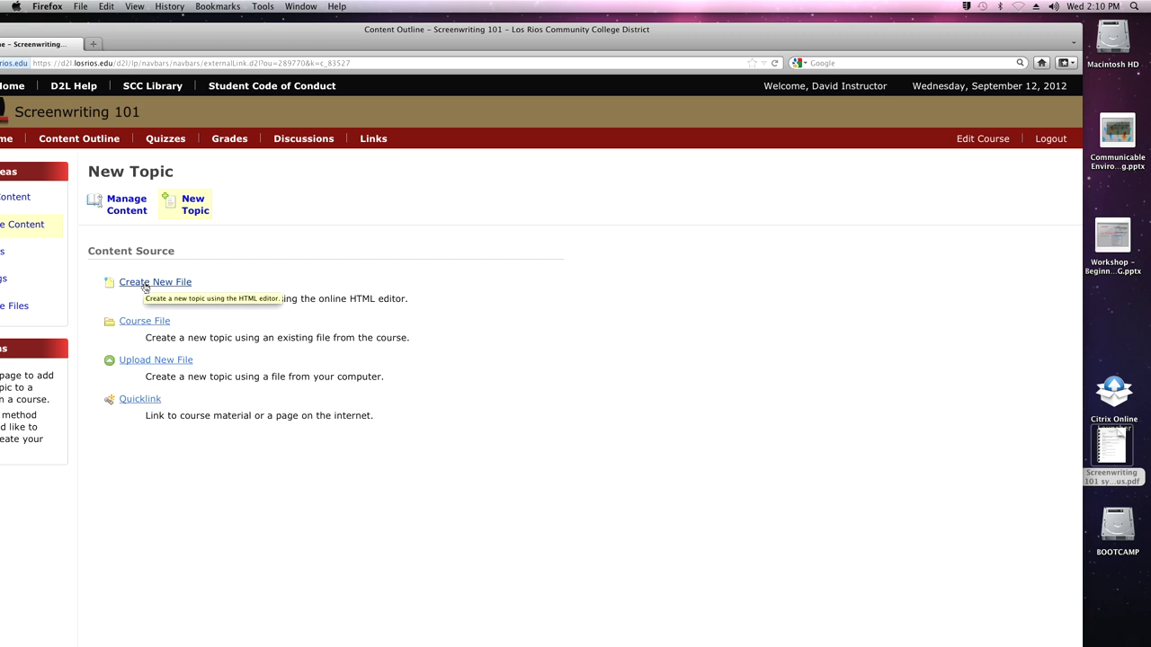
click(157, 364)
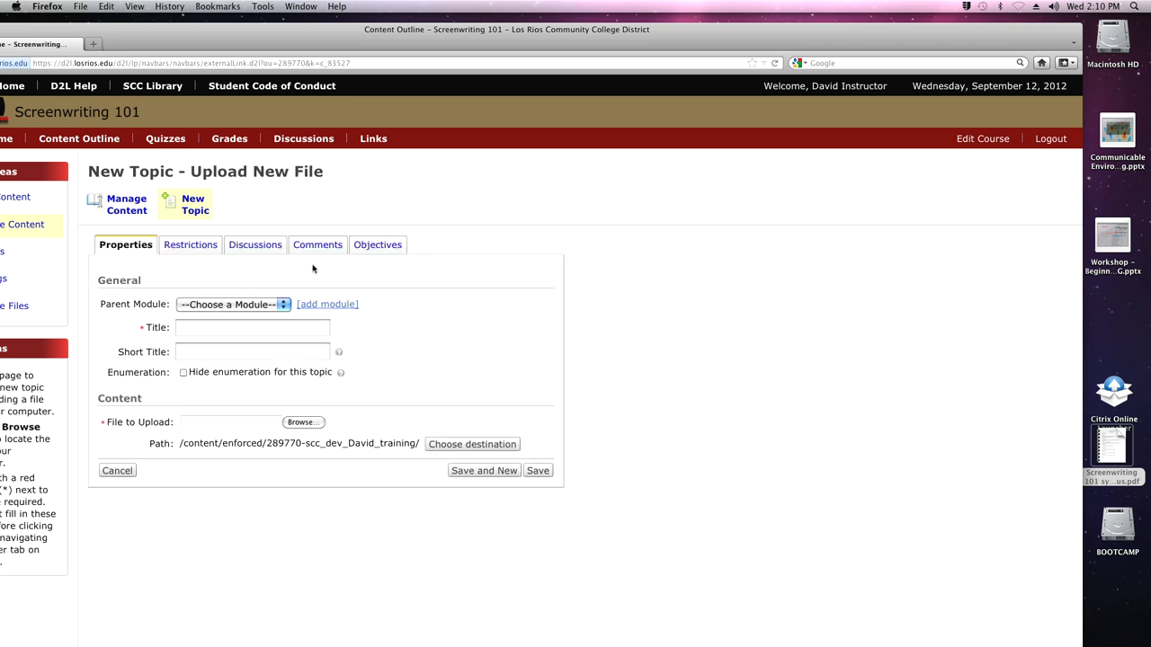
click(283, 304)
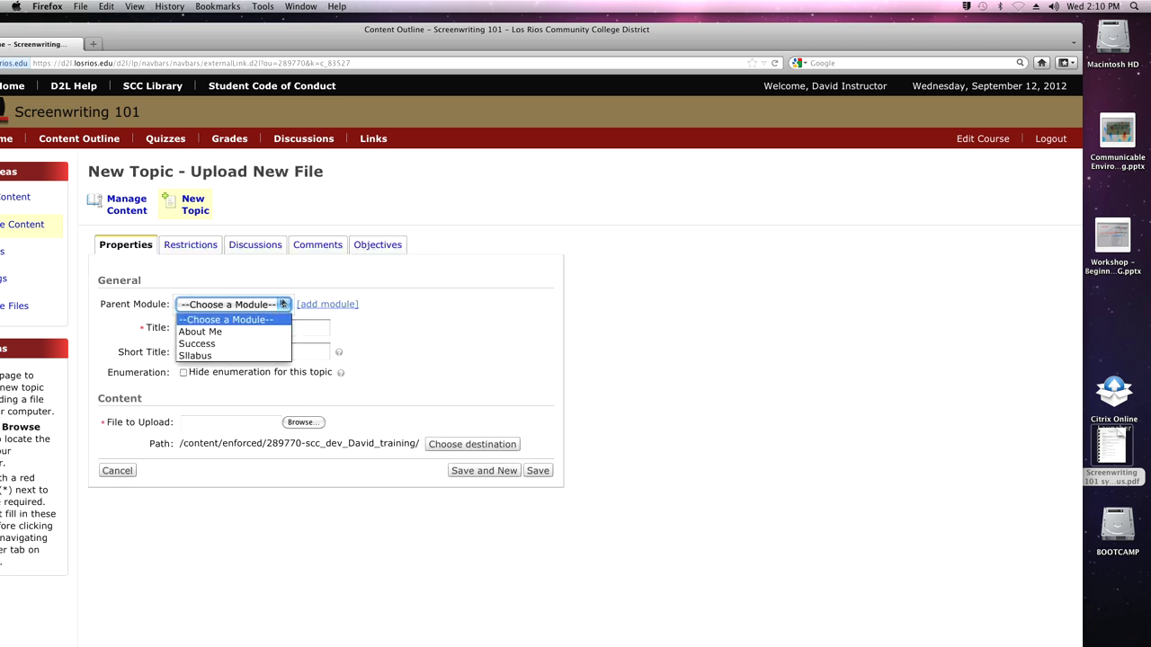
click(245, 356)
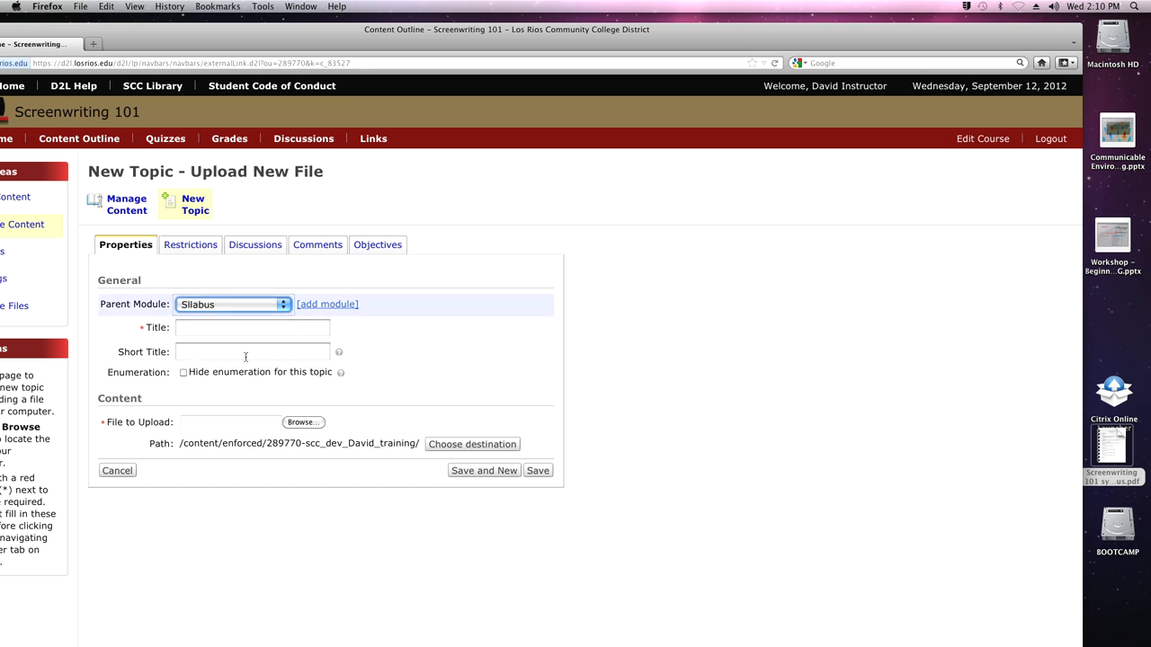
click(190, 329)
text(S)
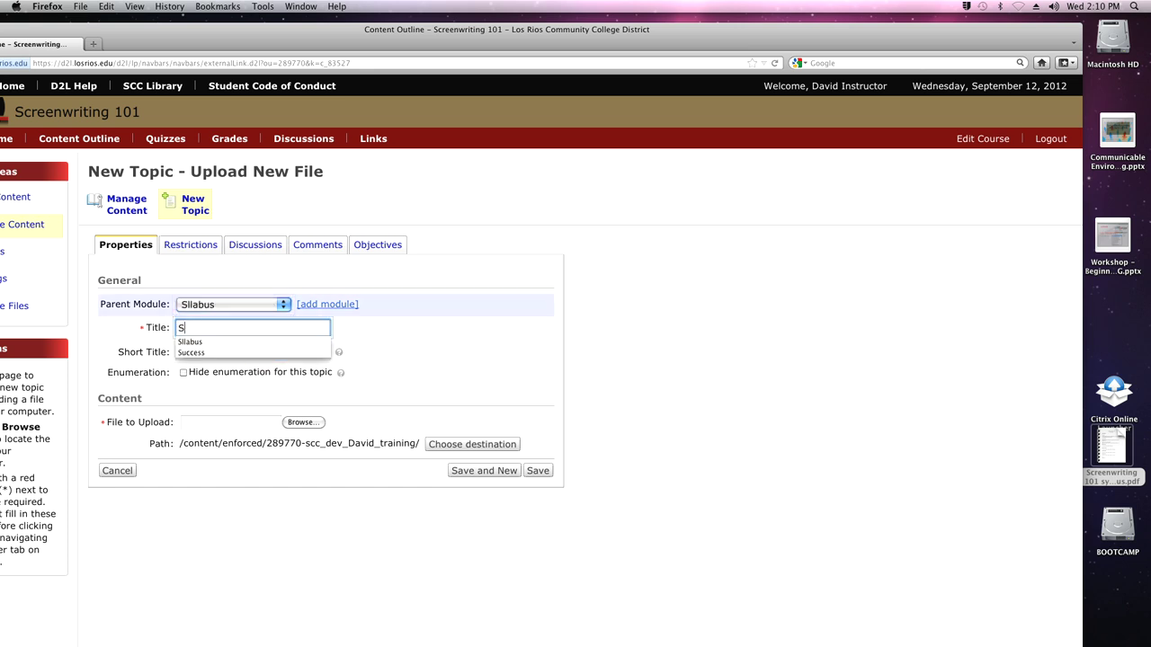
text(yllabus)
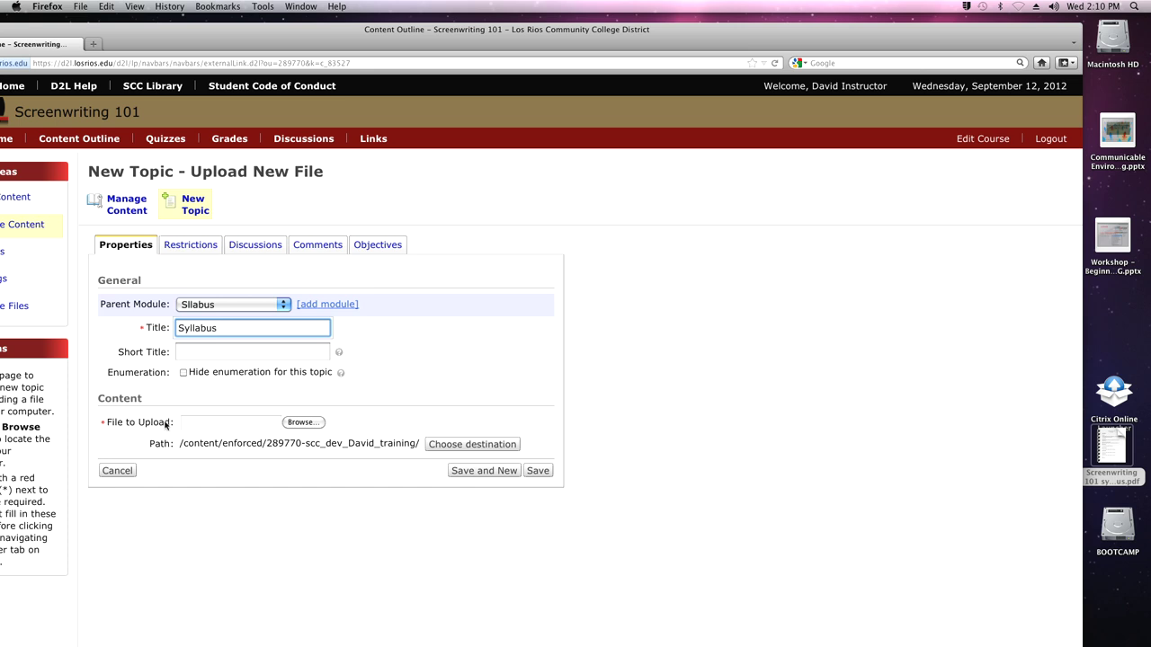
Choose Screenwriting 101 syllabus.pdf from the Desktop as the file to upload, save the topic, and return to the Manage Content list.
click(301, 423)
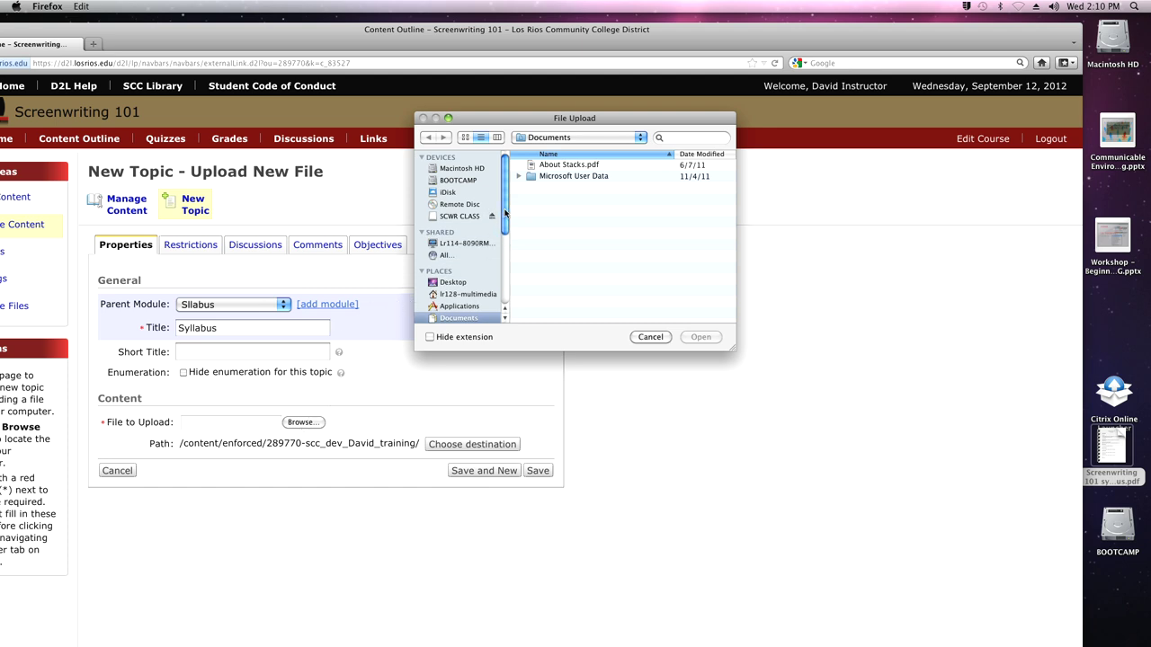
mouse_move(505, 214)
mouse_down()
mouse_move(507, 268)
mouse_move(508, 216)
mouse_up()
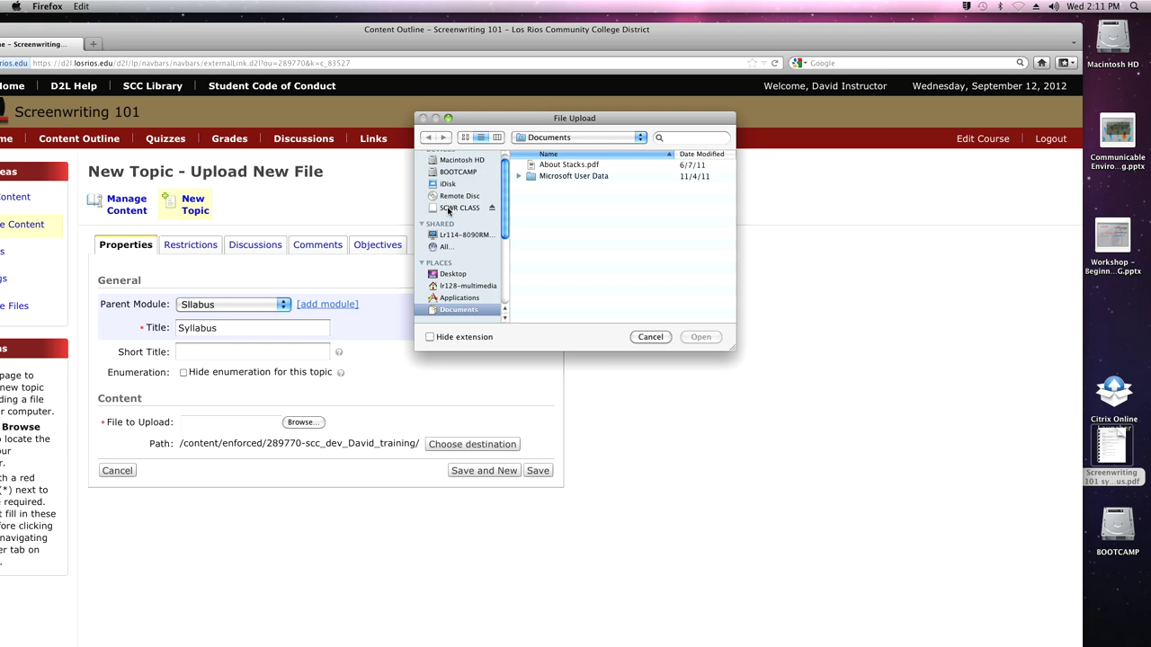
click(459, 208)
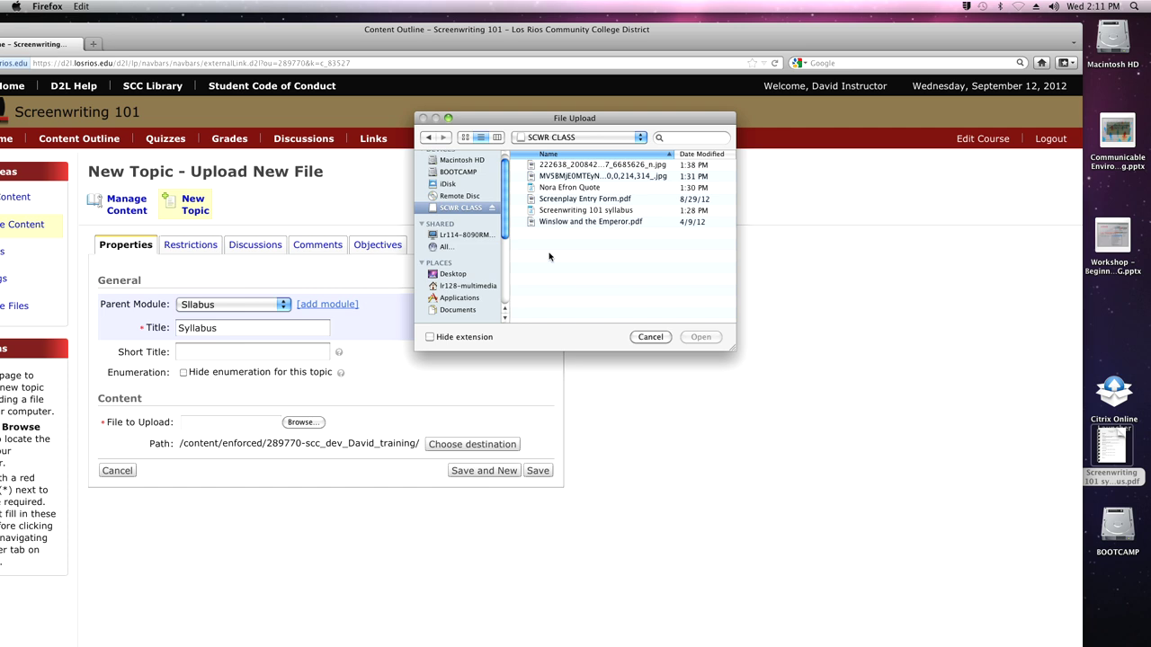
click(453, 274)
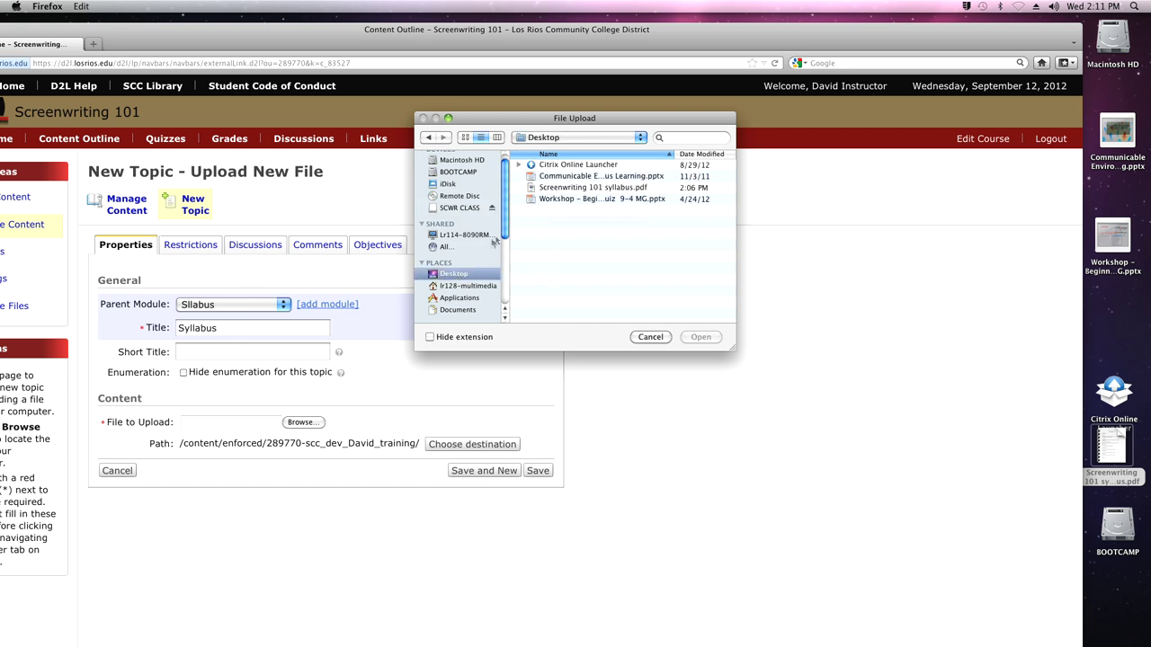
click(530, 190)
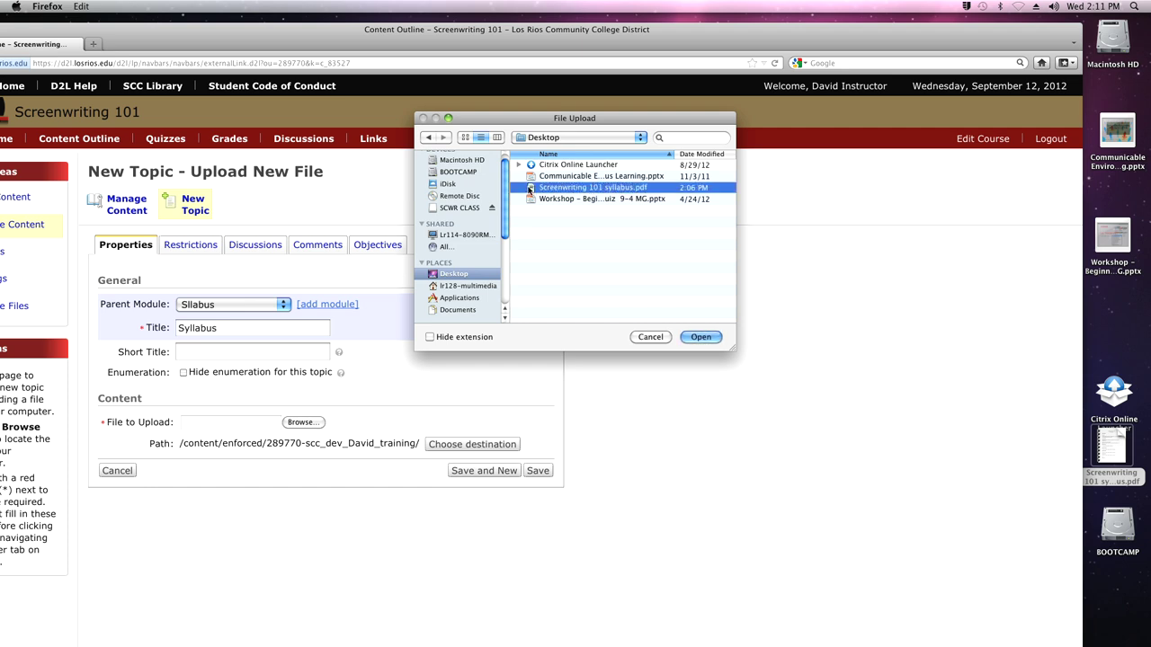
click(699, 337)
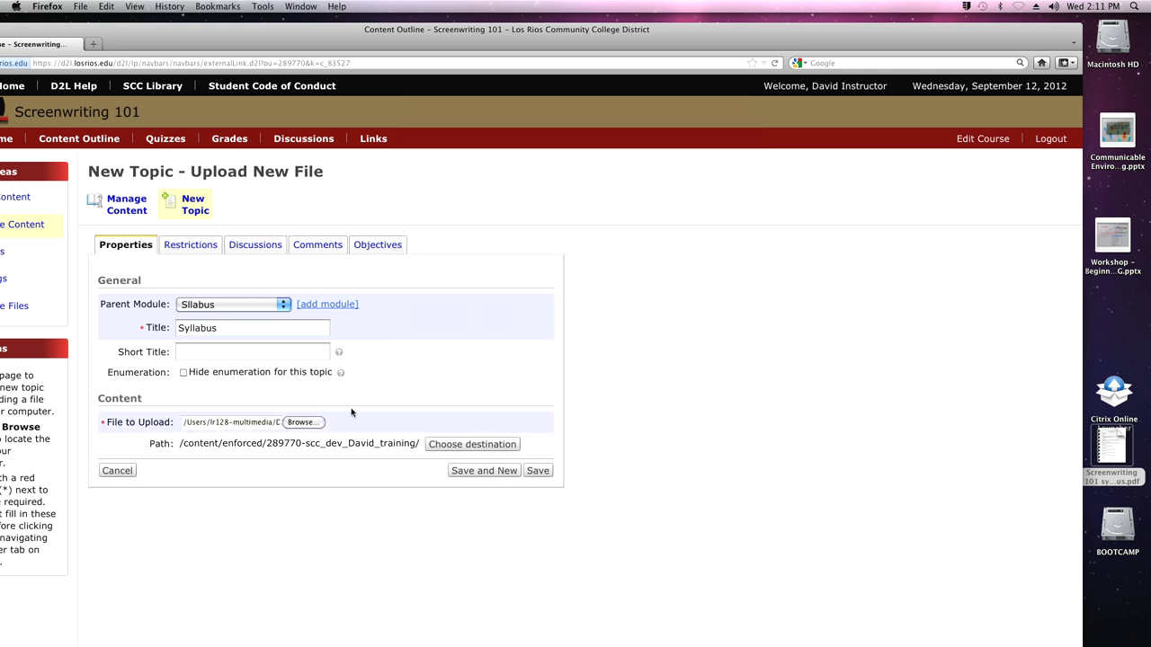
click(538, 471)
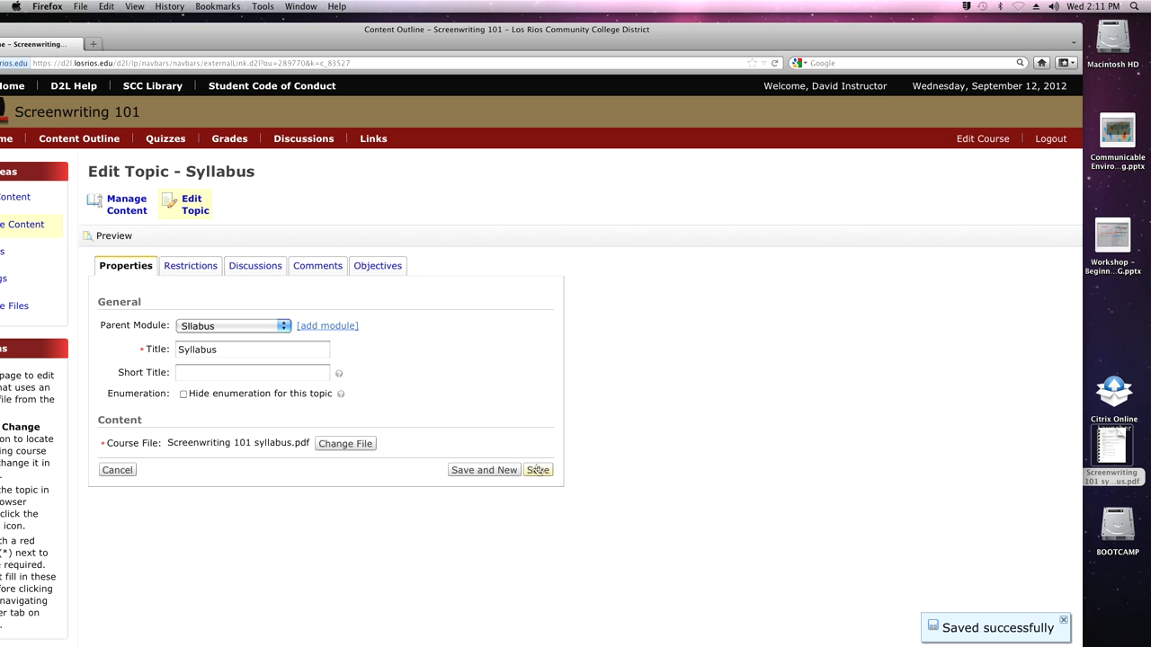
click(105, 142)
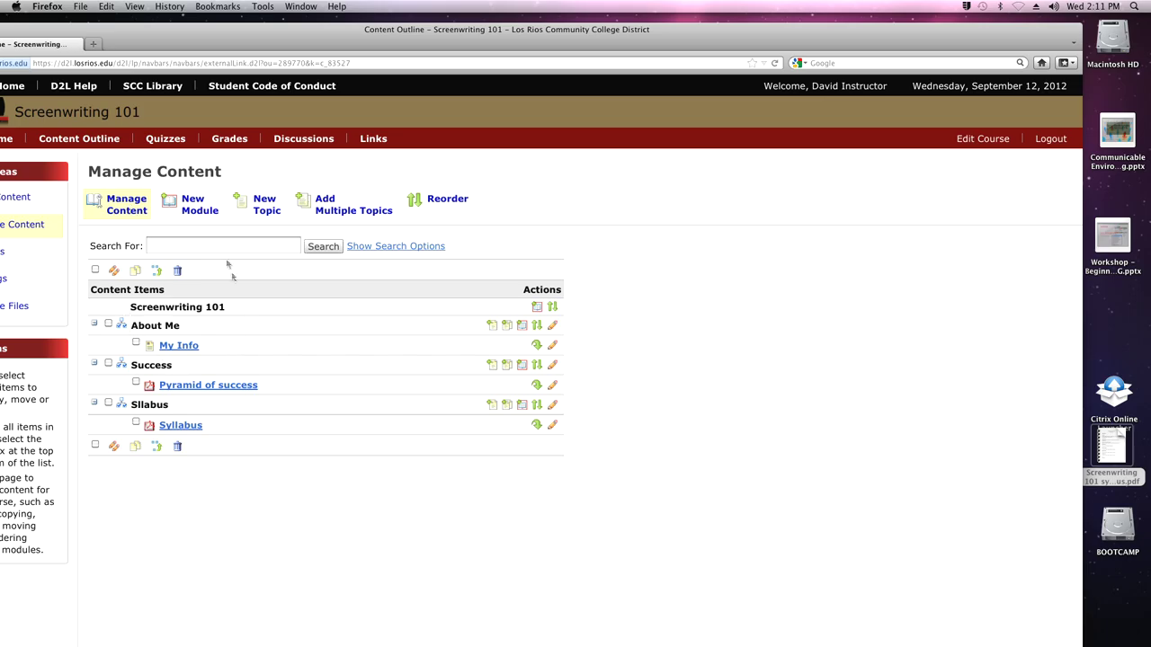
Create and save a top-level module titled Other cool stuff, and return to the Manage Content list.
drag(181, 33, 264, 48)
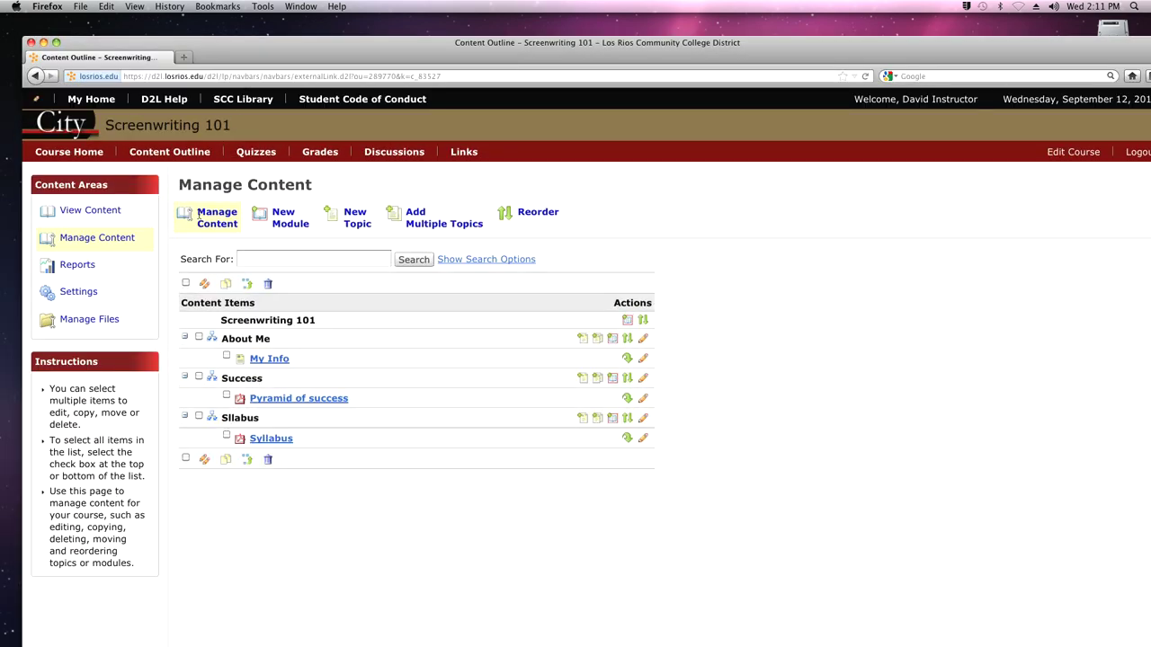
click(282, 217)
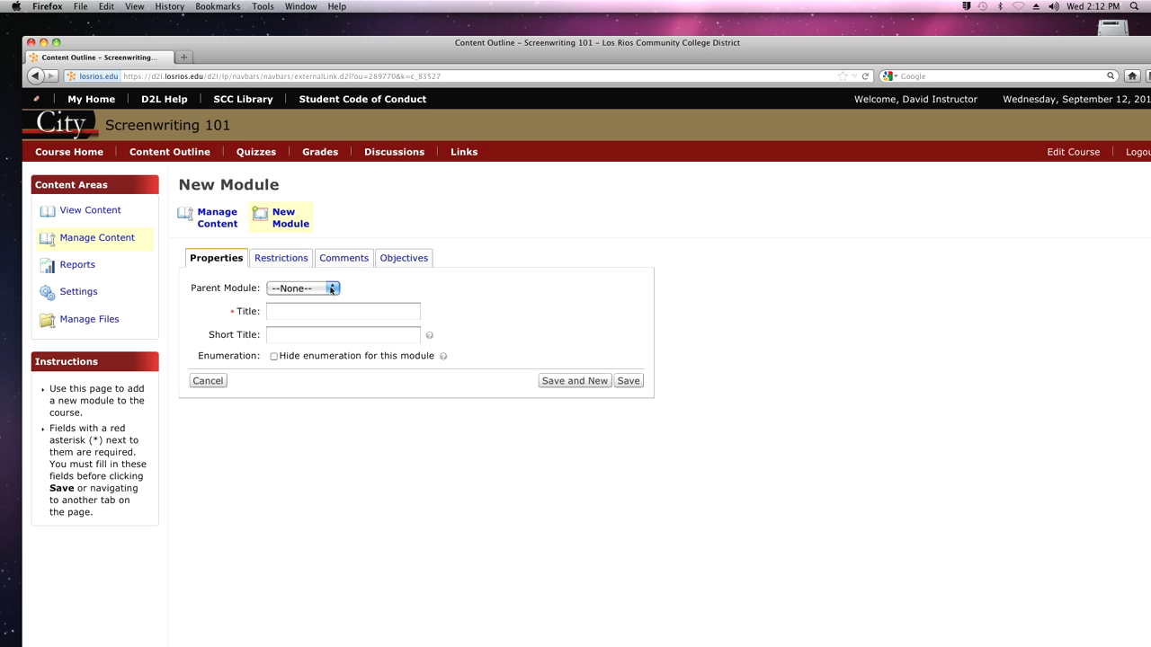
click(275, 312)
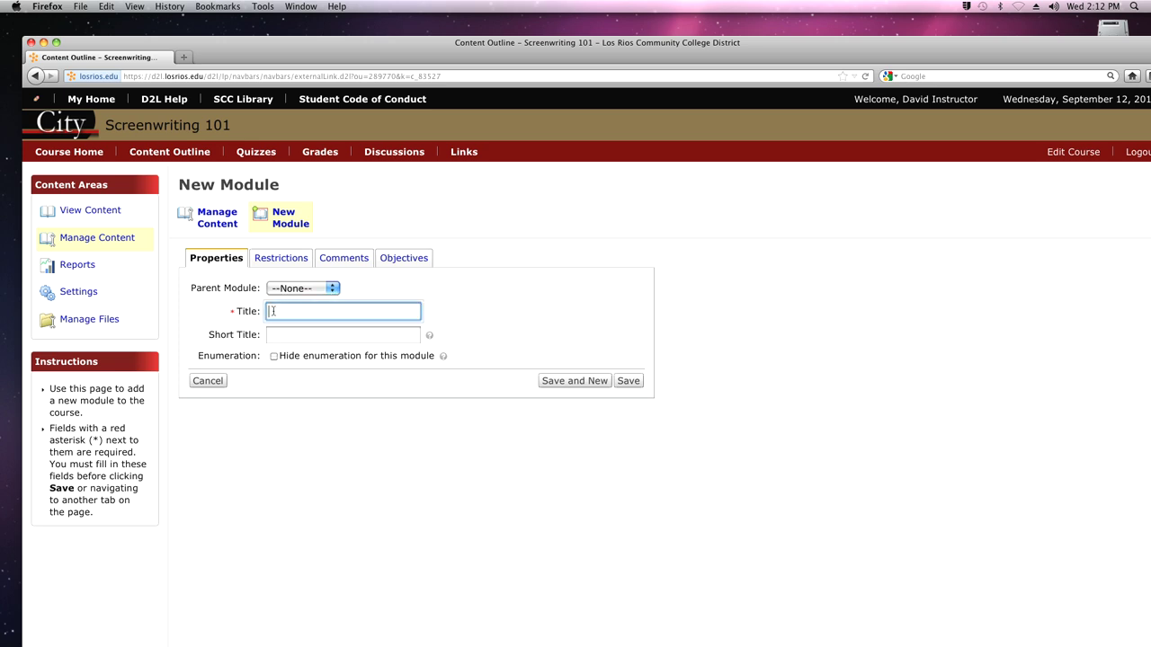
text(Other cool stuff)
click(628, 382)
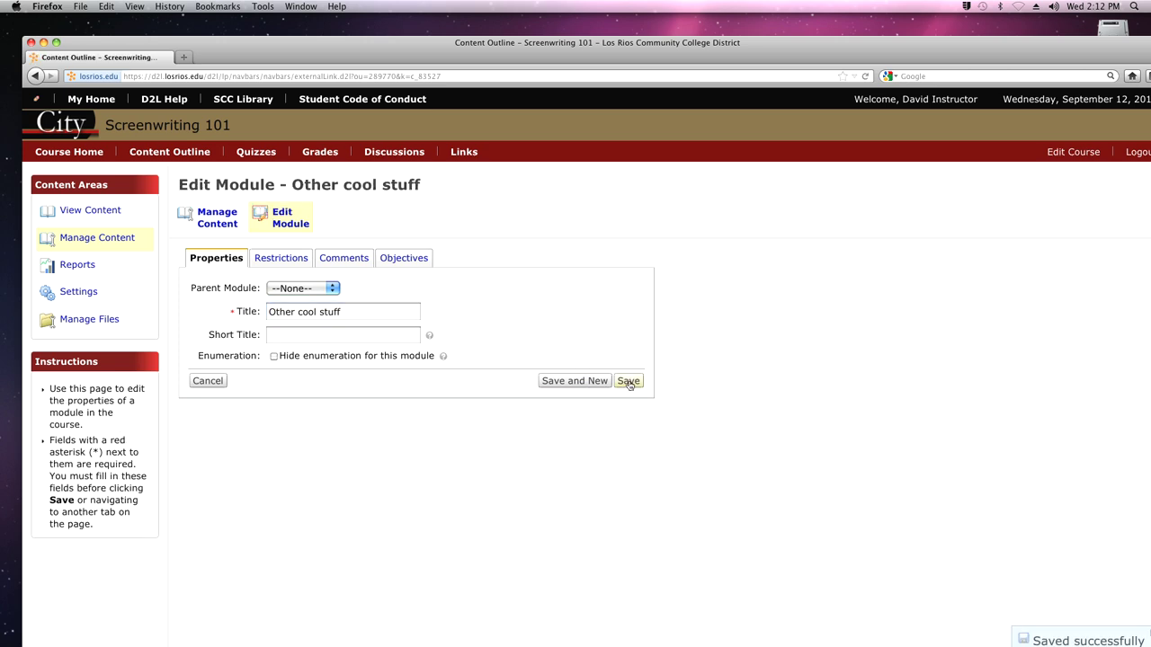
click(164, 155)
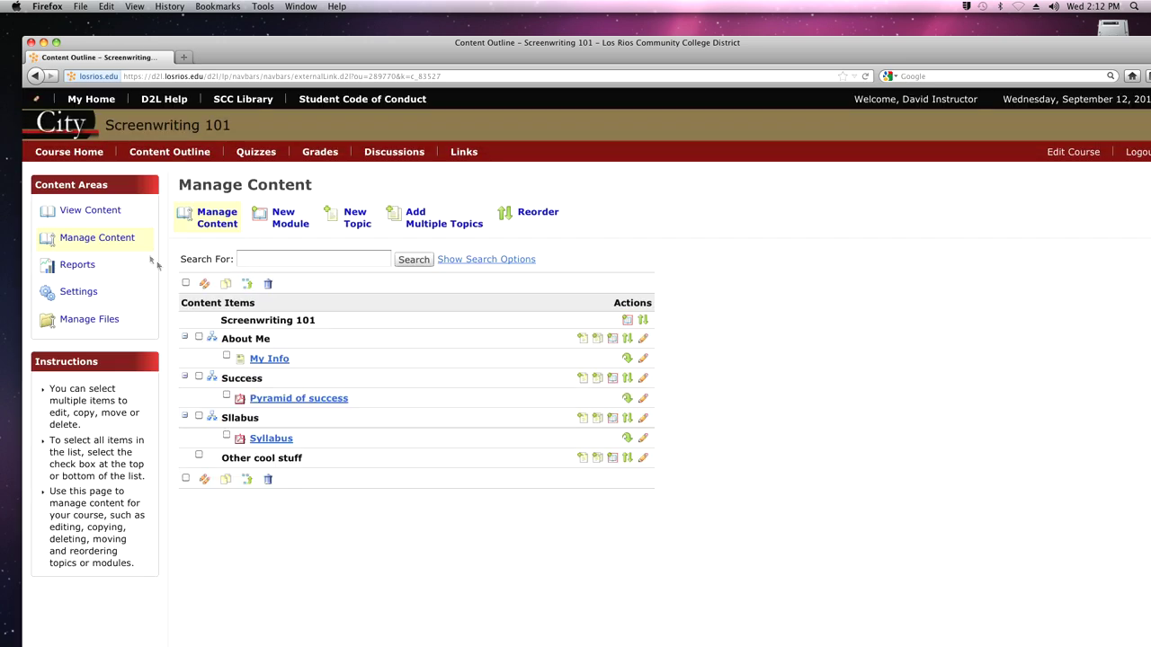
Start a new topic as a newly created file, titled Screenwriter quotes, with Other cool stuff as its parent module.
click(357, 223)
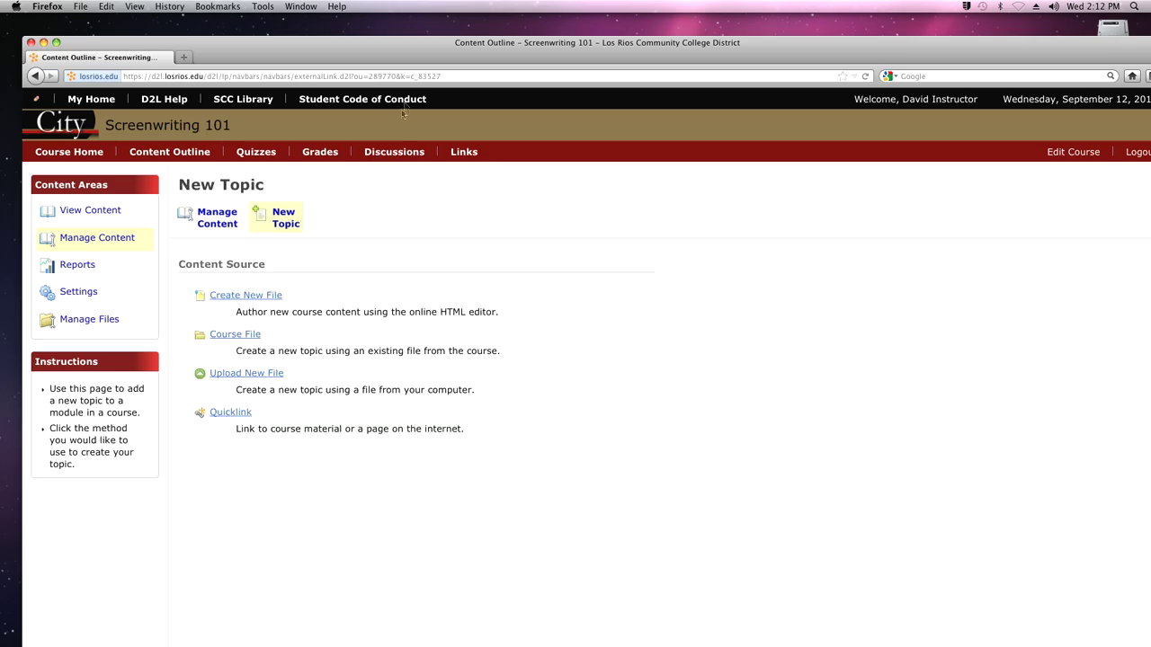
mouse_move(420, 50)
mouse_down()
mouse_move(465, 244)
mouse_move(440, 137)
mouse_move(424, 144)
mouse_move(415, 45)
mouse_up()
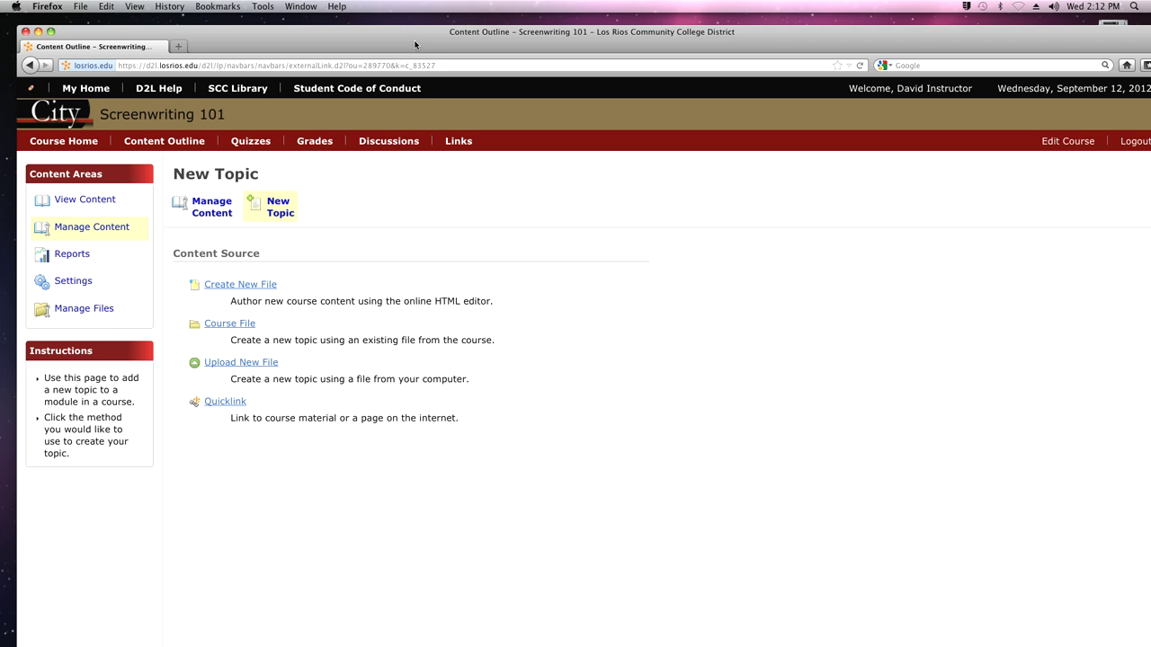
click(234, 290)
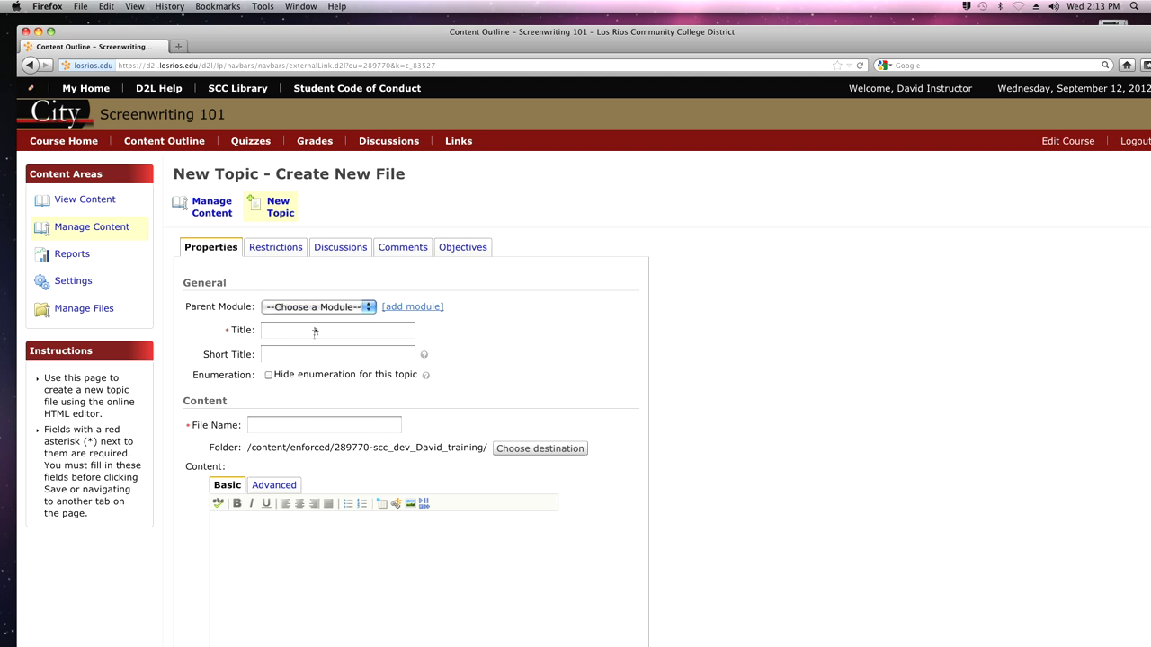
click(284, 332)
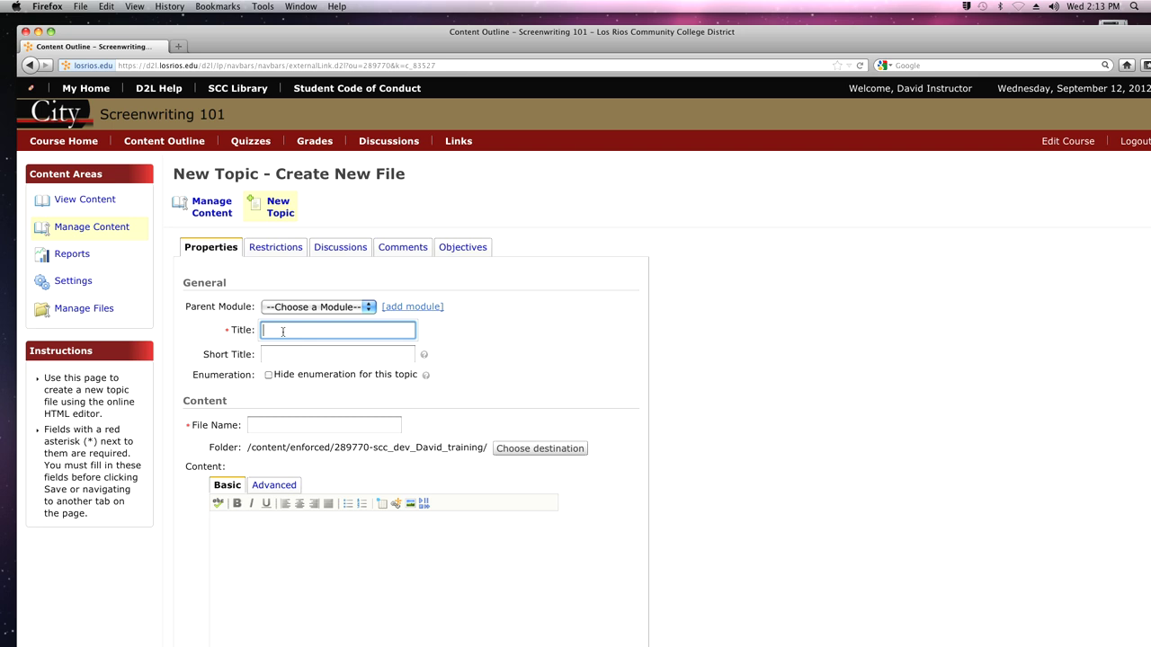
text(S)
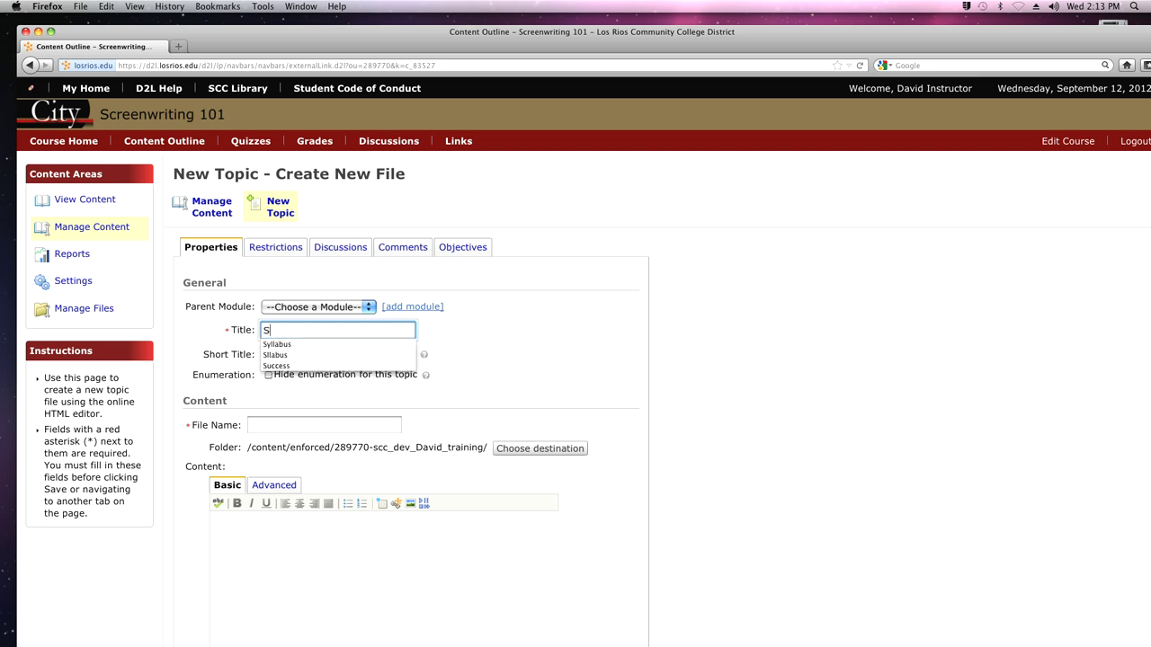
text(creenwrie)
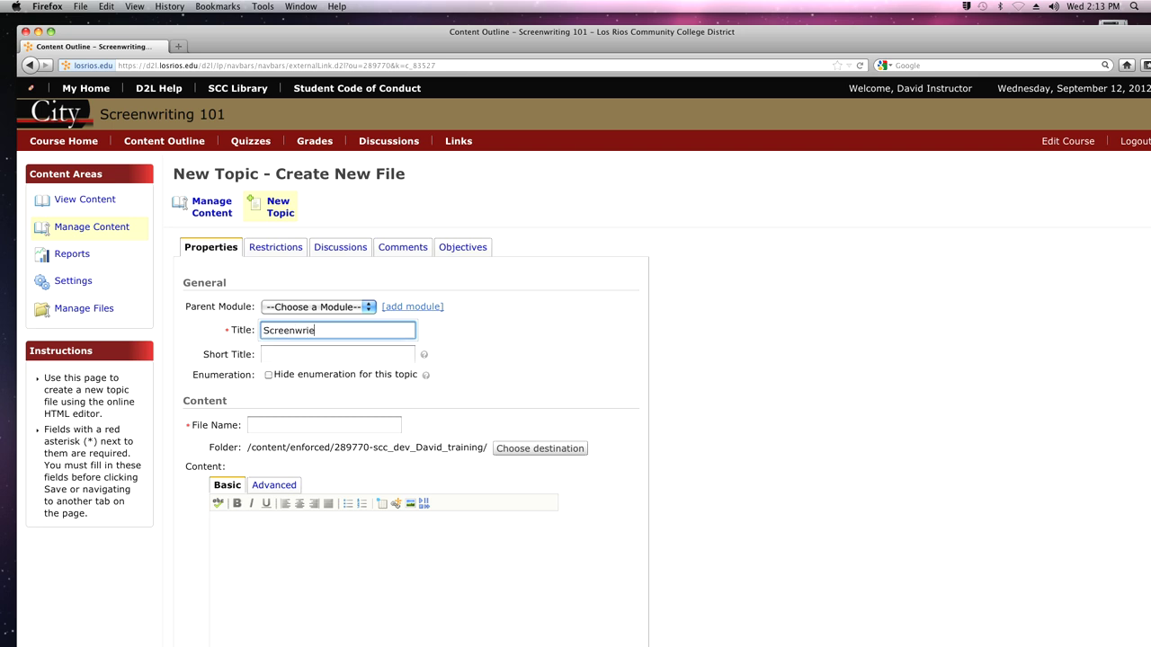
key(BackSpace)
text(ter quotes)
click(369, 309)
click(348, 371)
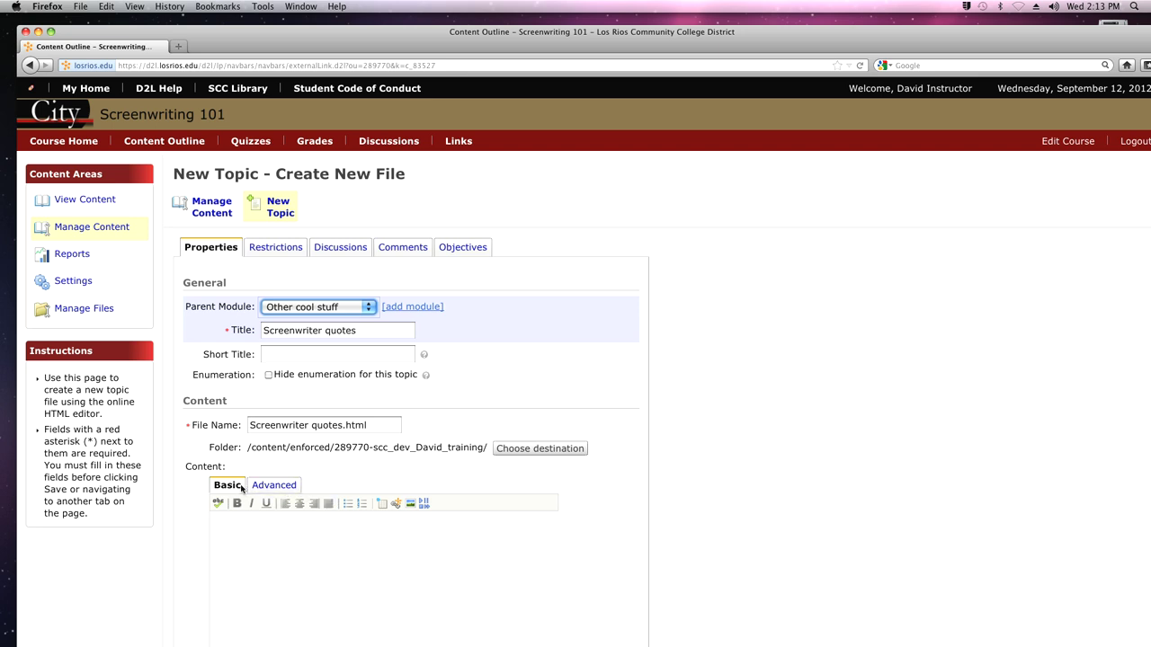
Centre-align the empty content area of the Screenwriter quotes topic.
click(238, 532)
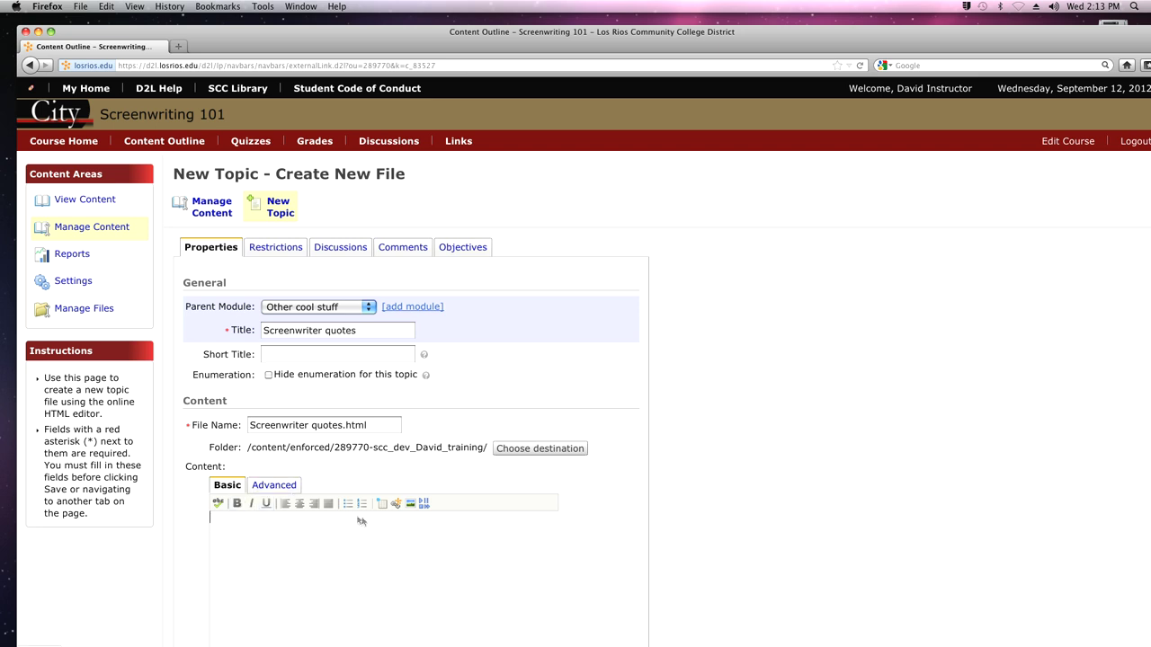
click(300, 507)
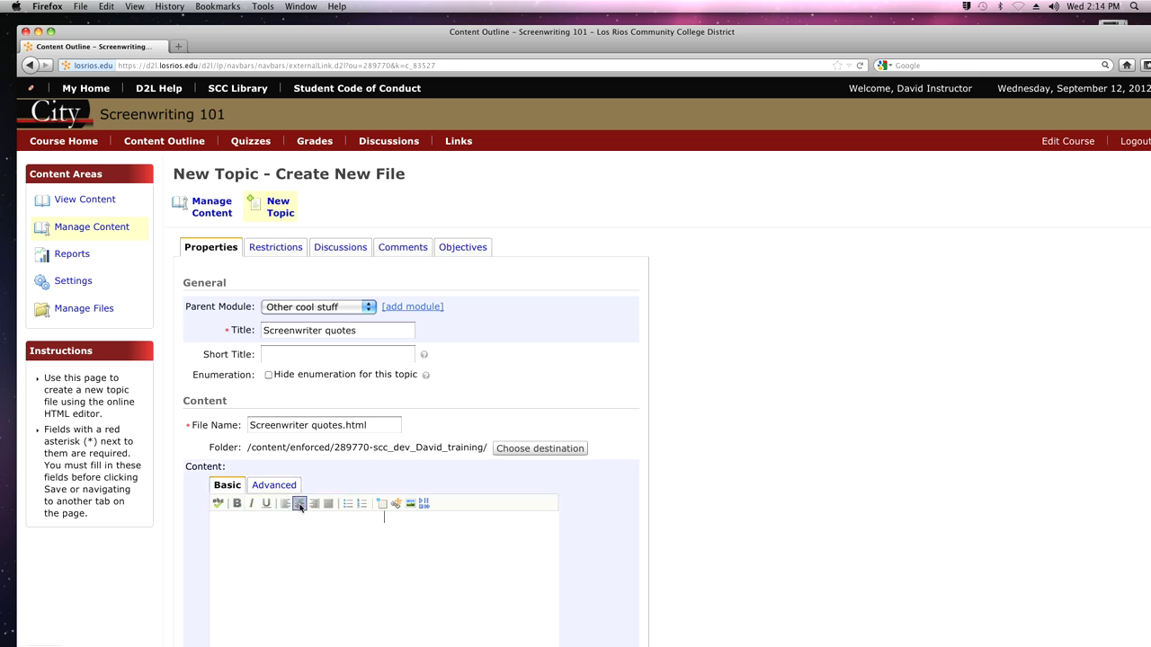
click(301, 507)
Try inserting the JPG beginning with 222638 from SCWR CLASS as a decorative image, and remove it from the content.
click(410, 505)
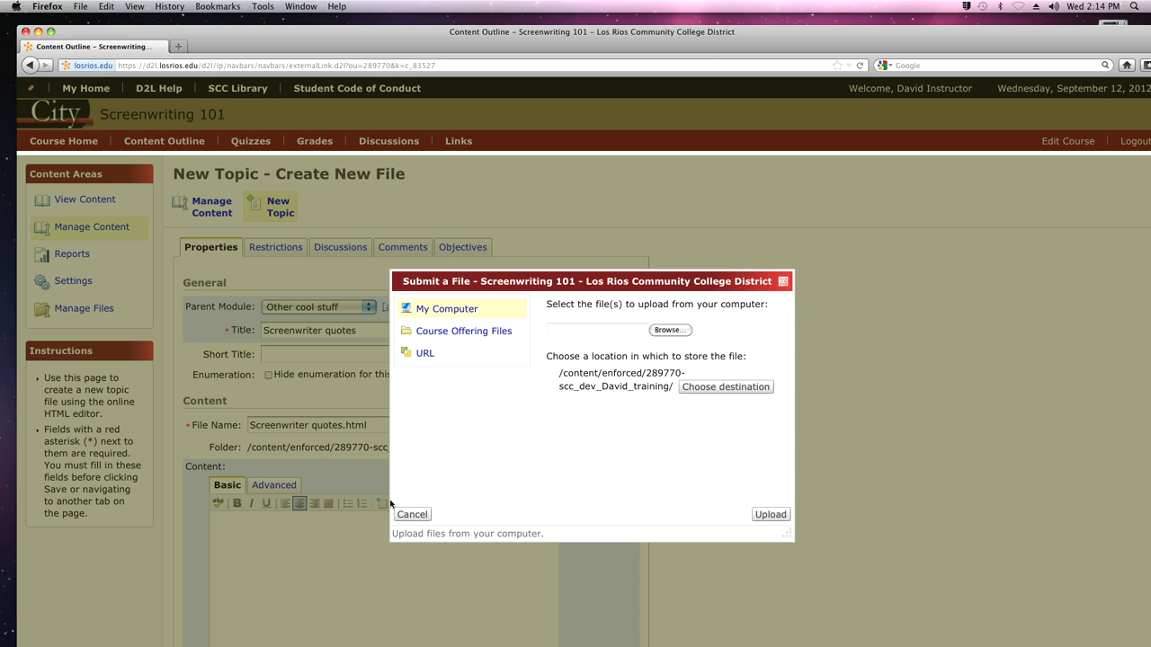
click(669, 330)
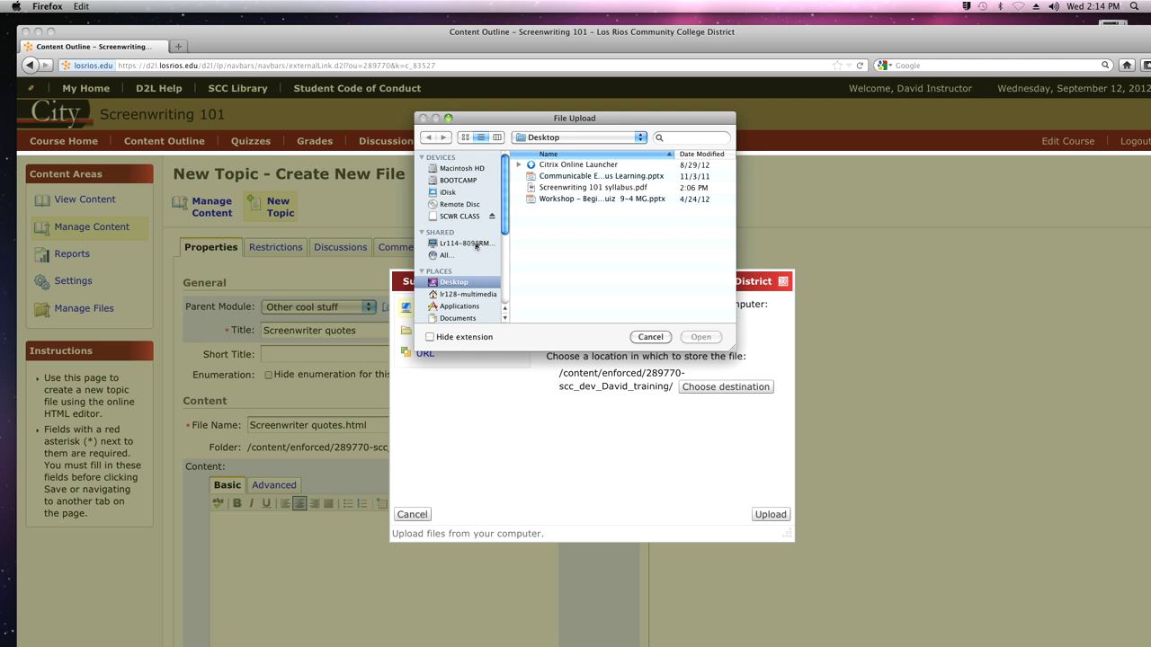
click(463, 217)
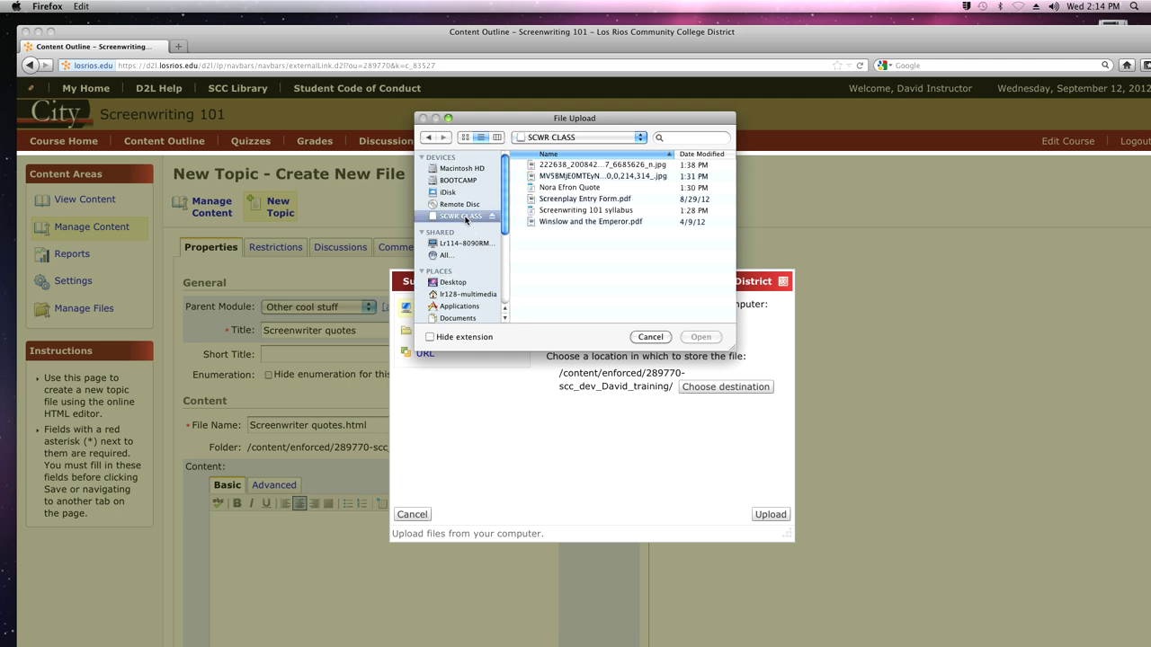
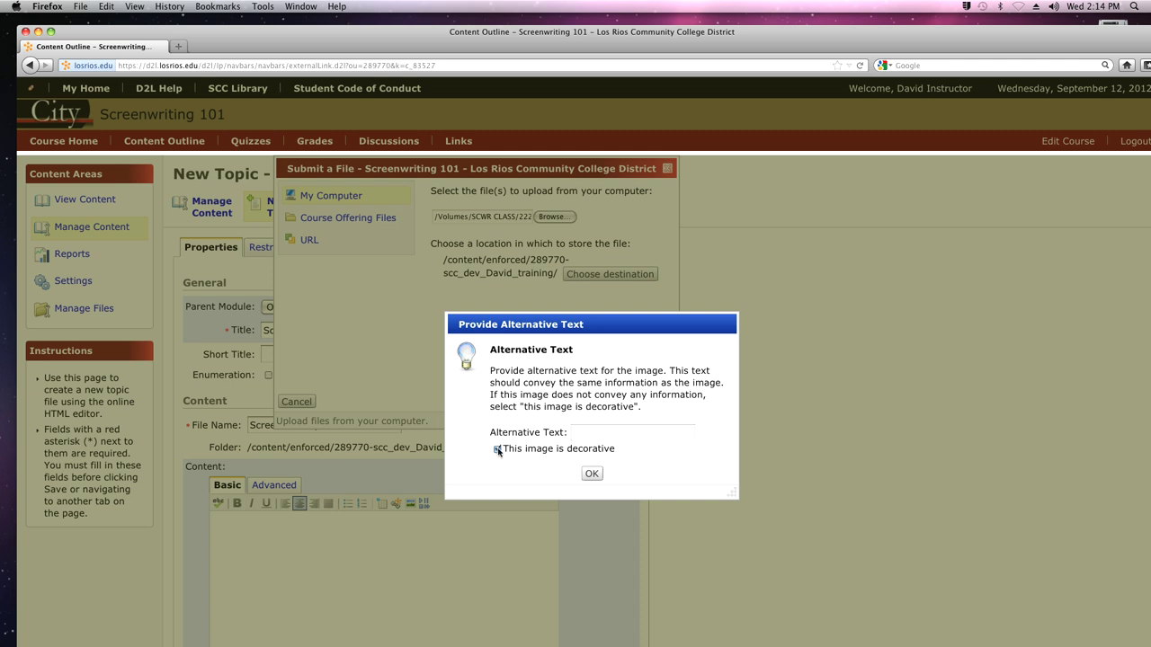
click(591, 474)
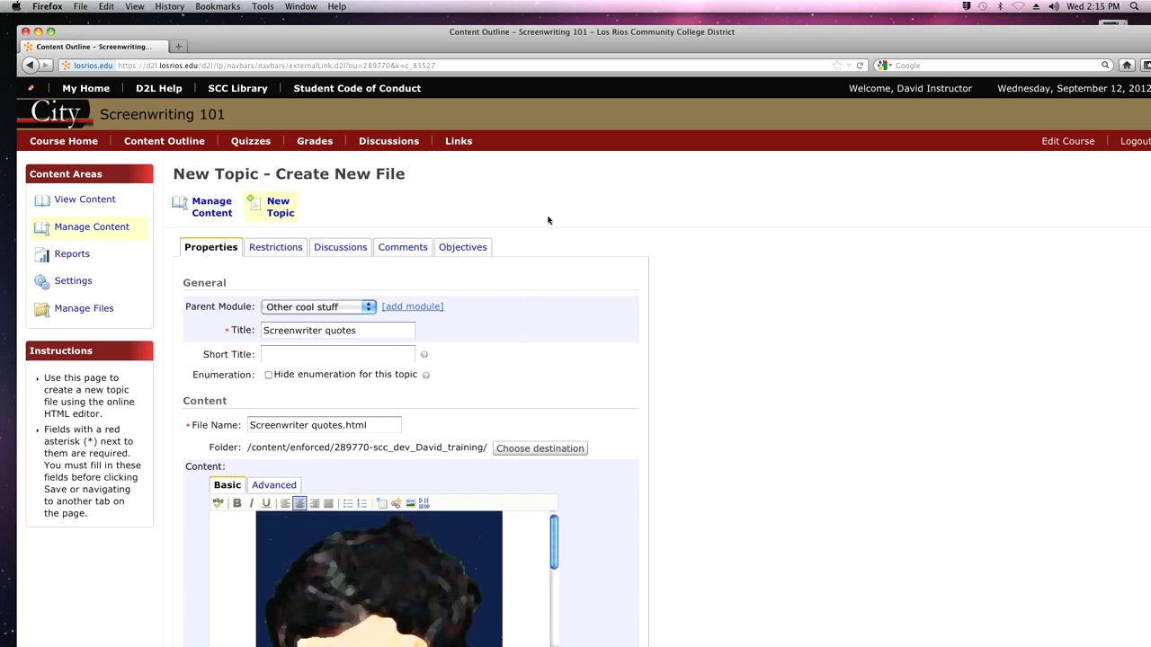
scroll(548, 220, down, 2)
scroll(552, 315, up, 2)
scroll(552, 270, down, 2)
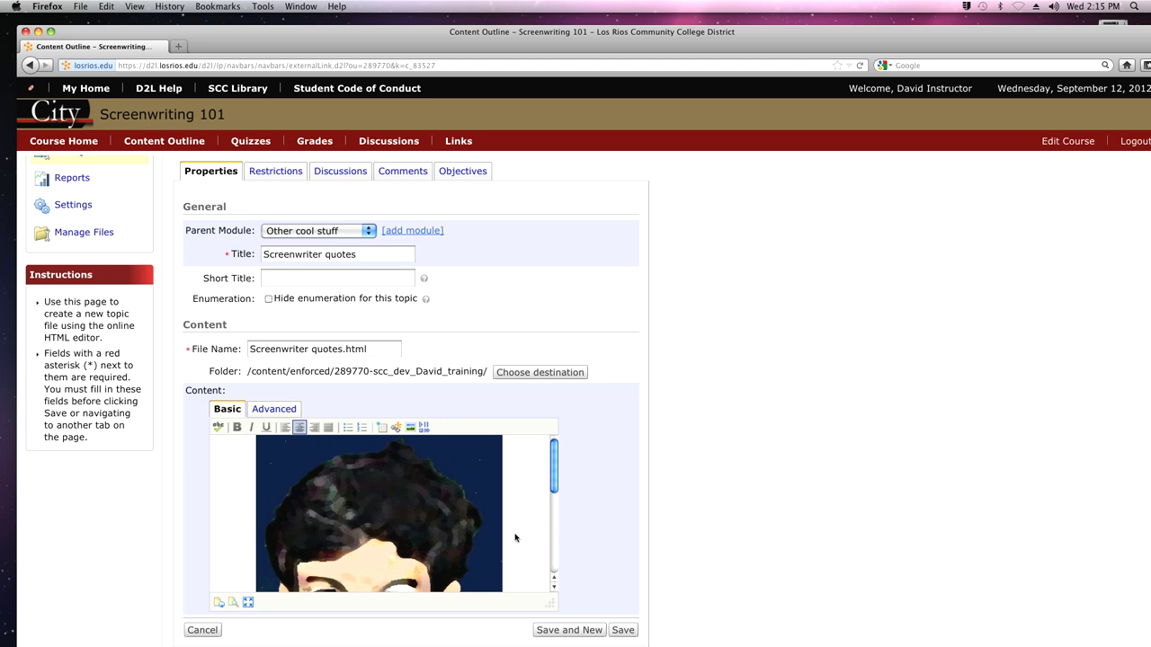
key(BackSpace)
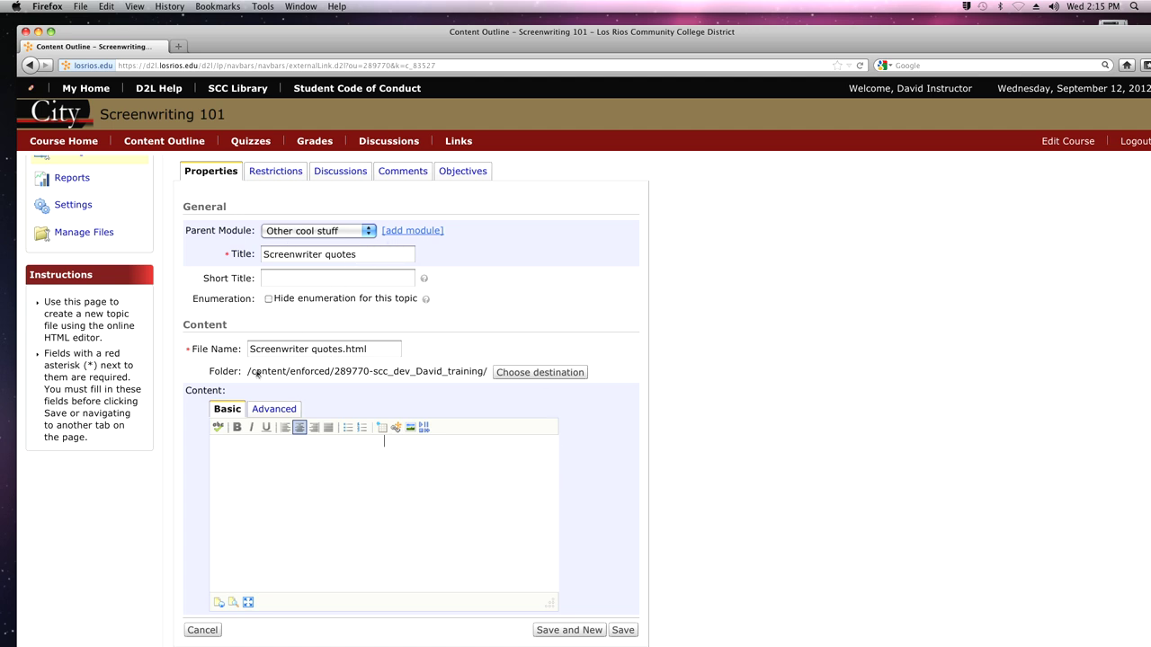
Insert the JPG beginning with MV5BMjE0MTEyN from SCWR CLASS into the topic content, marked as a decorative image.
click(411, 428)
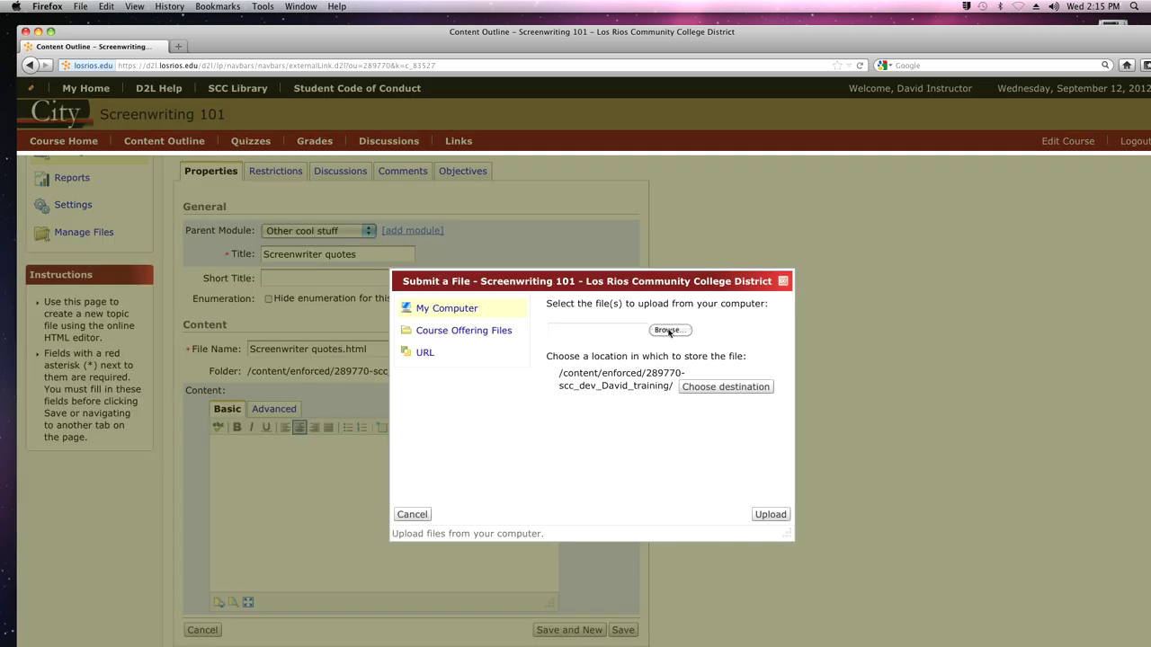
click(669, 331)
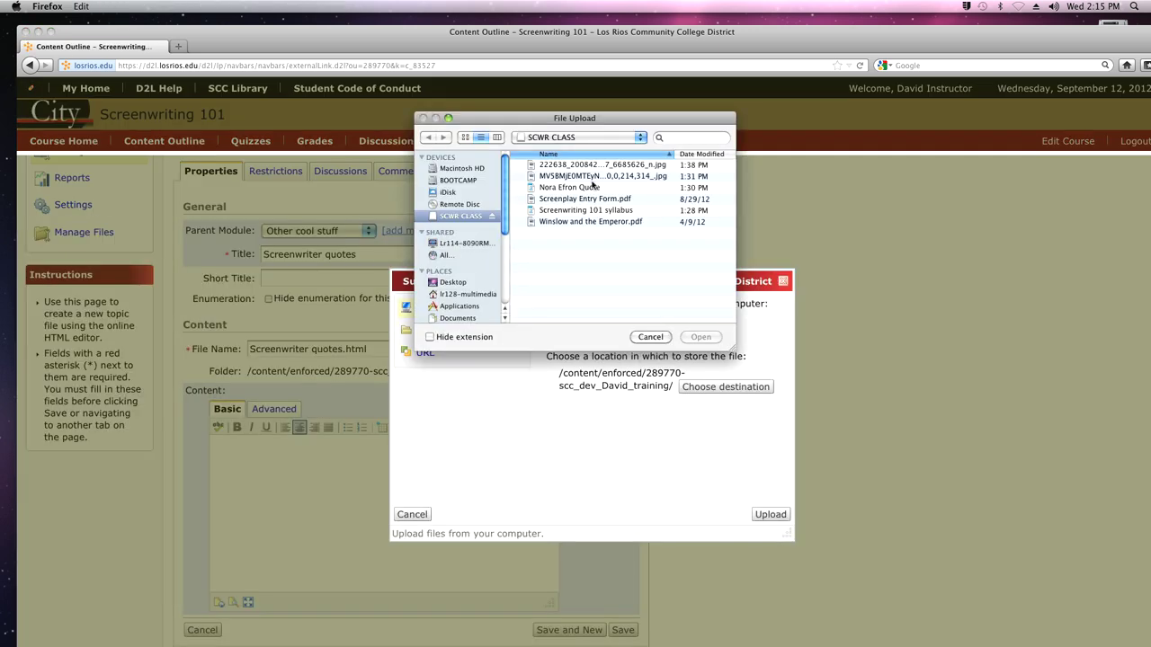
click(586, 177)
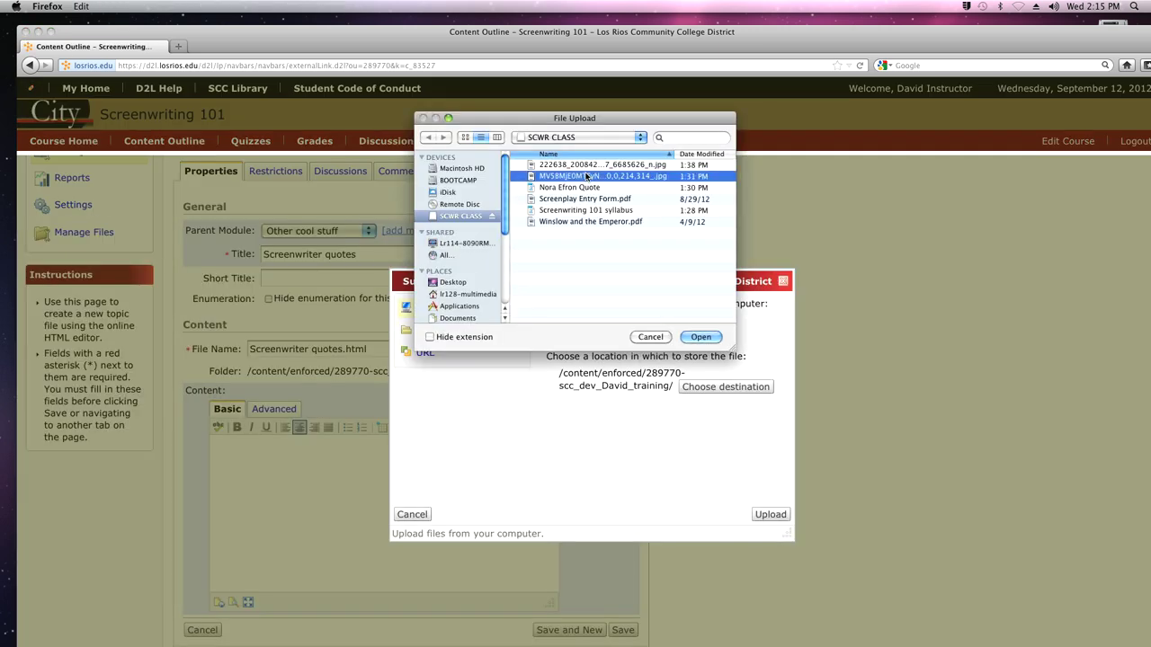
click(702, 338)
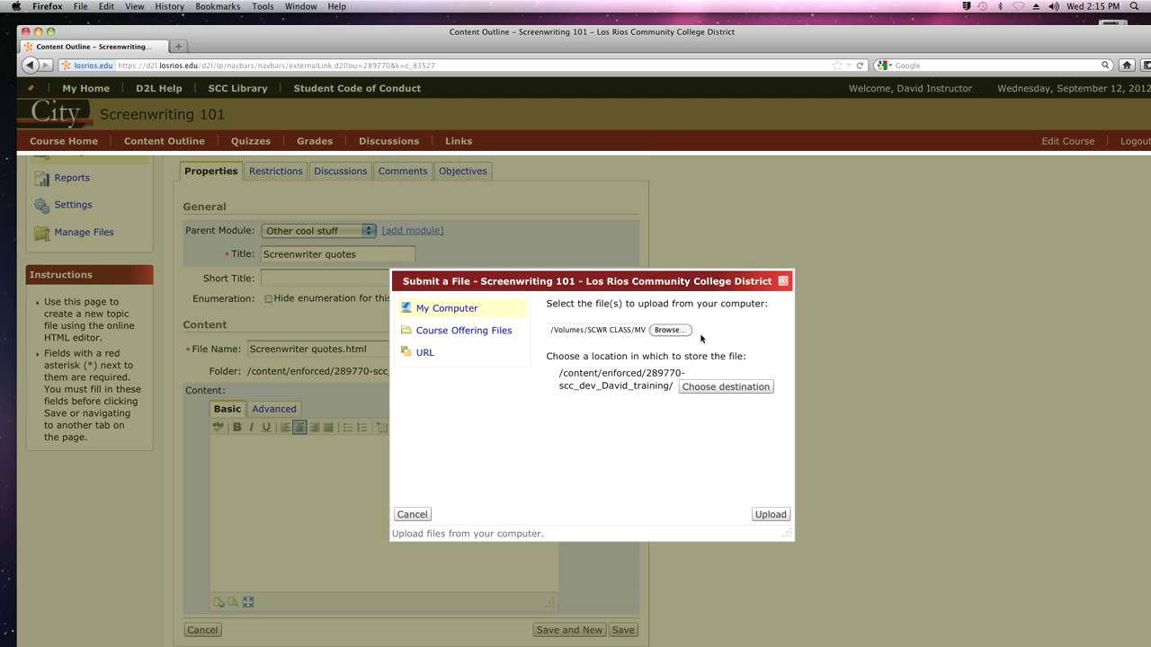
click(772, 518)
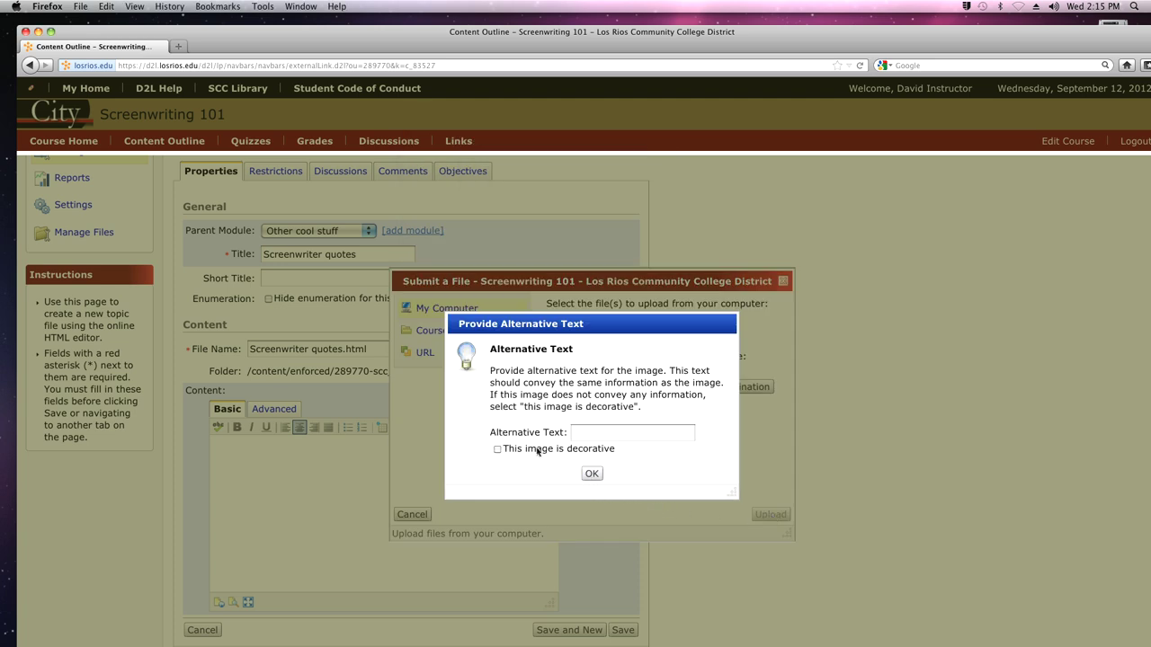
click(498, 448)
click(591, 473)
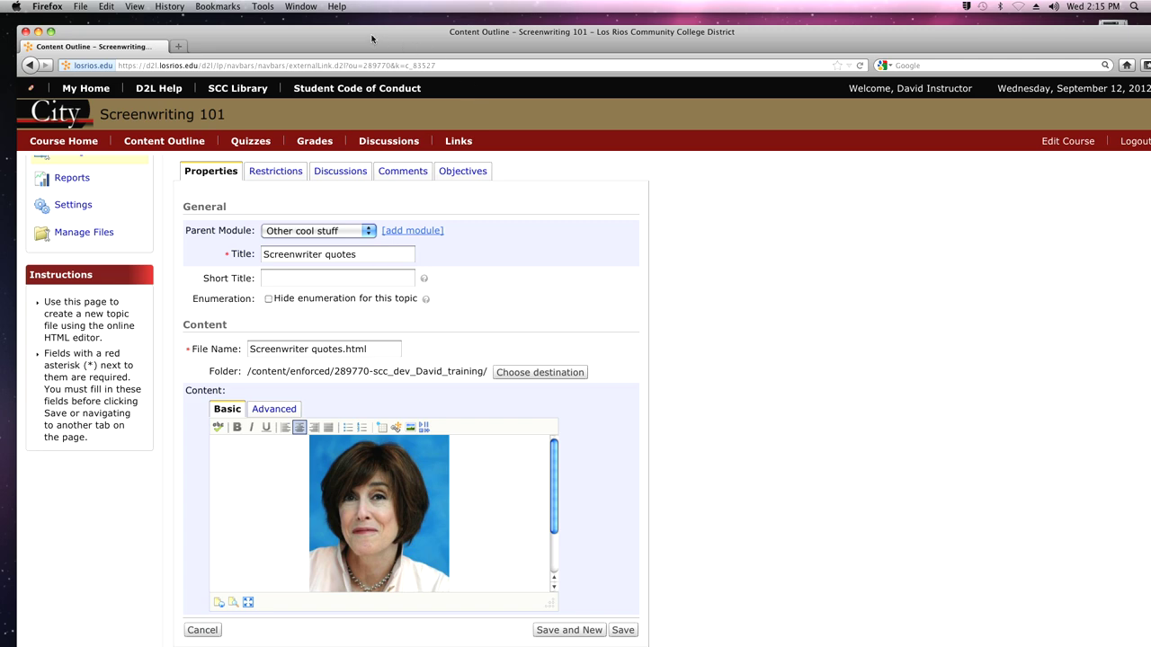
Add a new centred line directly below the inserted portrait in the topic content.
drag(371, 38, 353, 27)
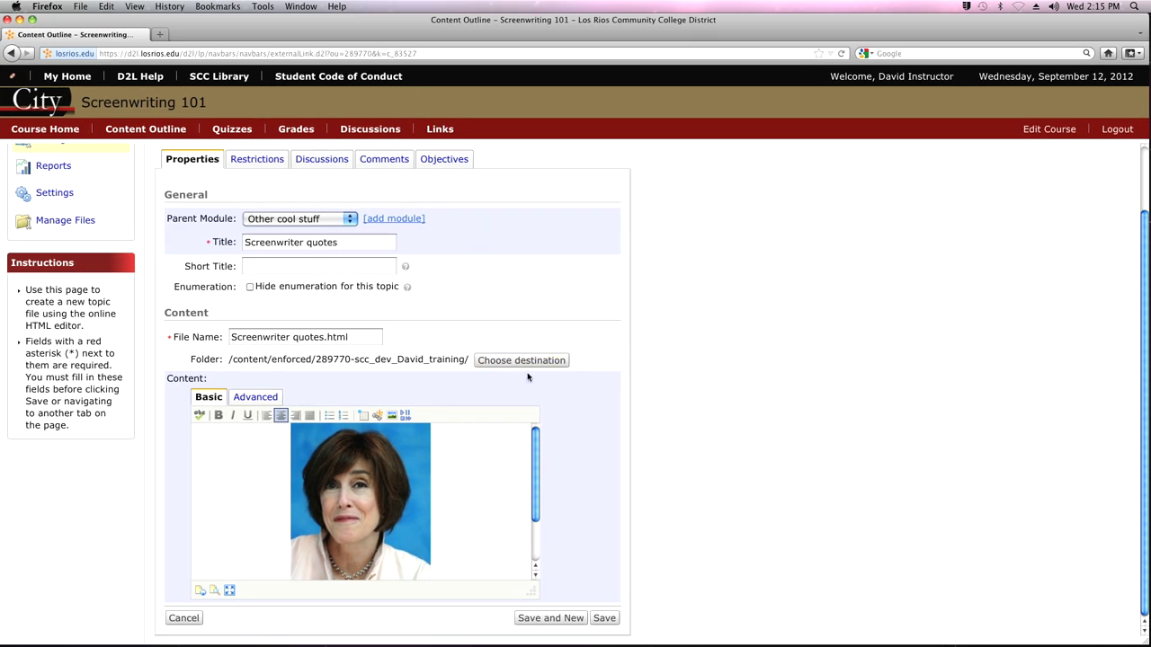
scroll(538, 484, down, 2)
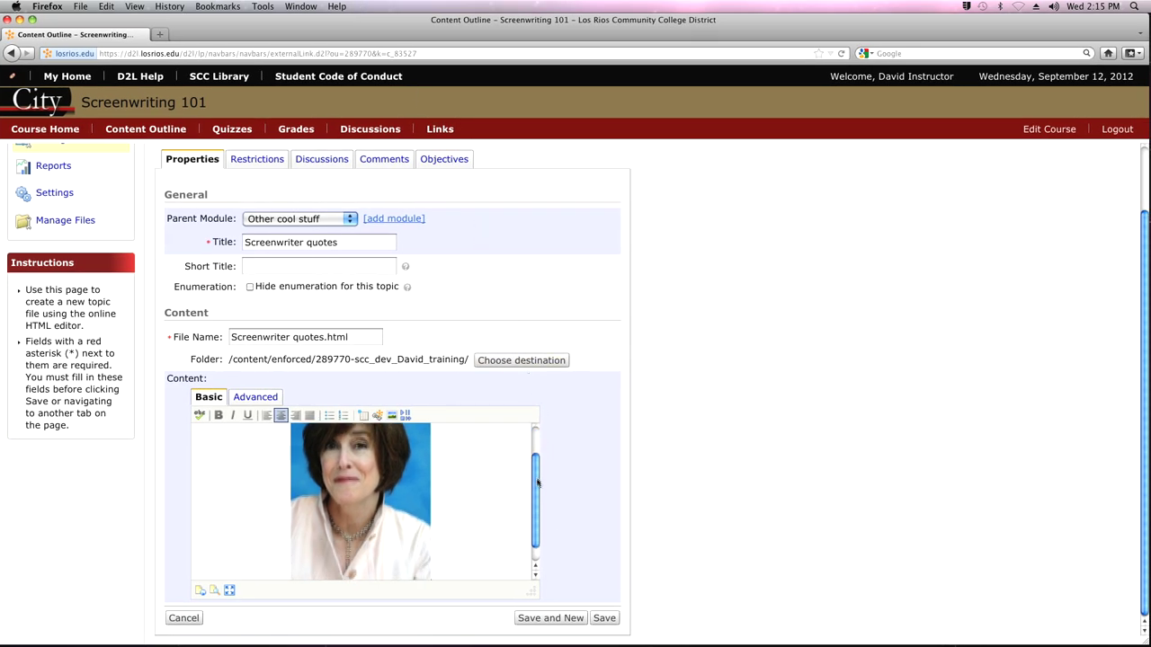
scroll(537, 484, down, 1)
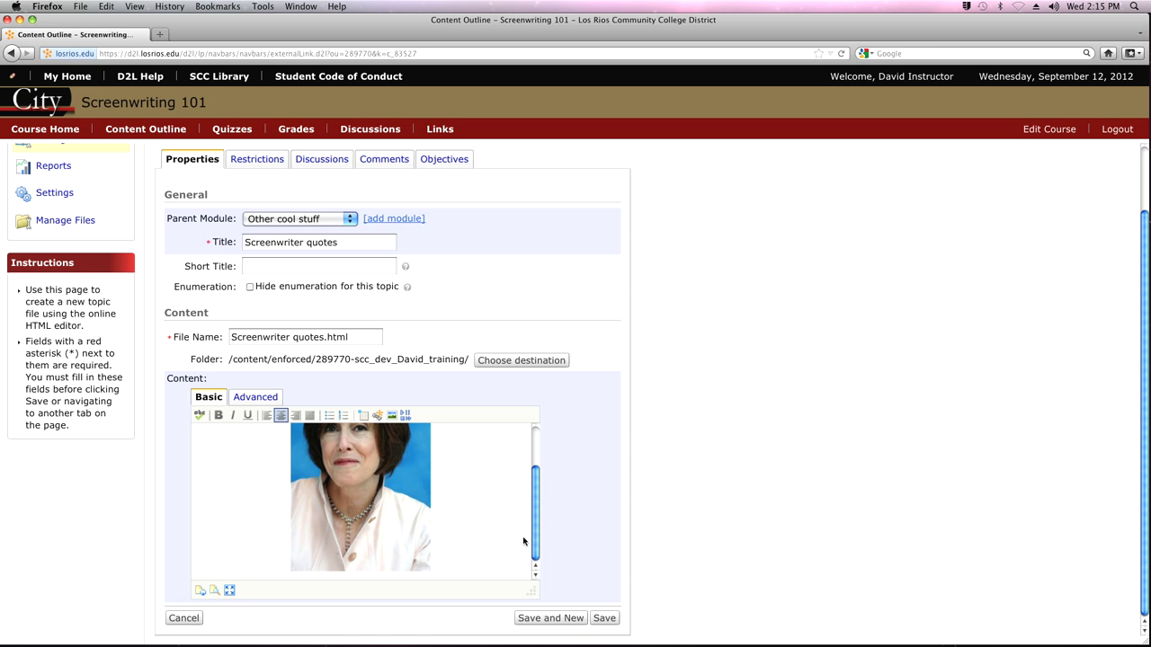
click(437, 563)
key(Return)
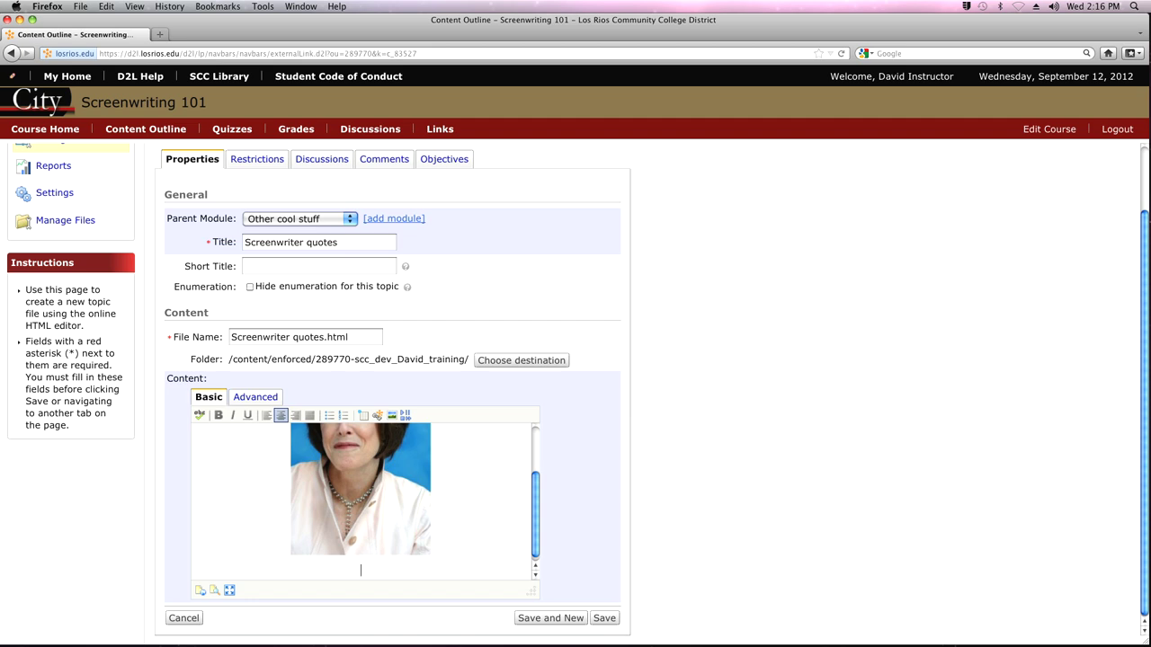
Open the Nora Efron Quote document in Word from the SCWR CLASS drive on the desktop.
drag(767, 19, 797, 207)
click(810, 132)
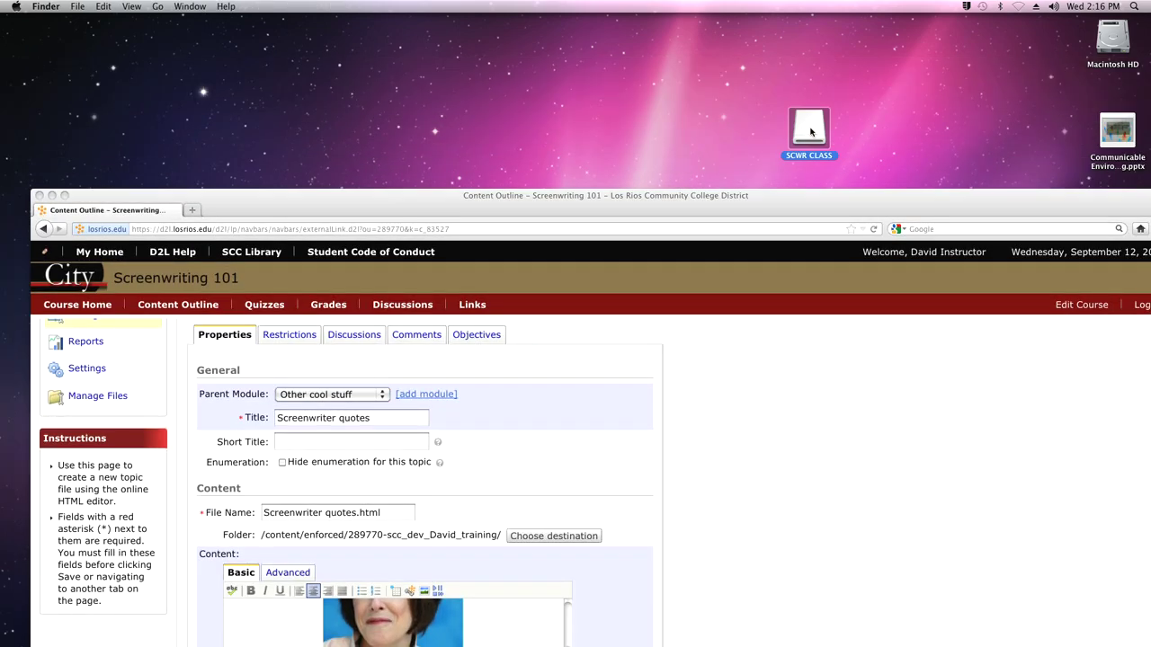
double_click(810, 132)
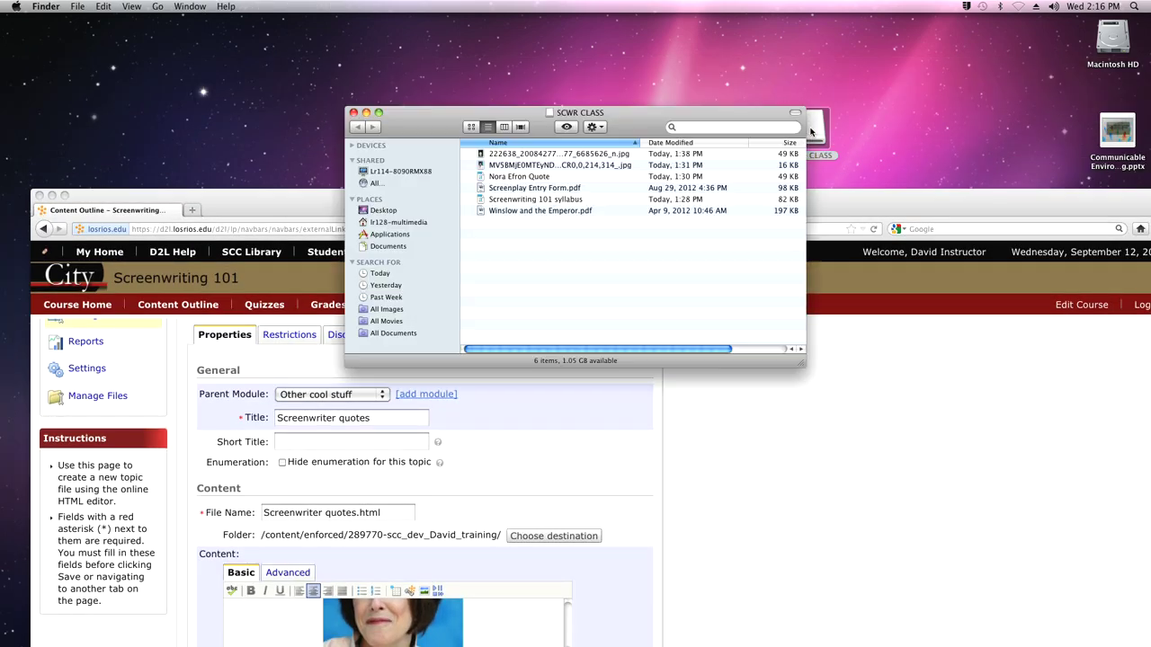
double_click(497, 177)
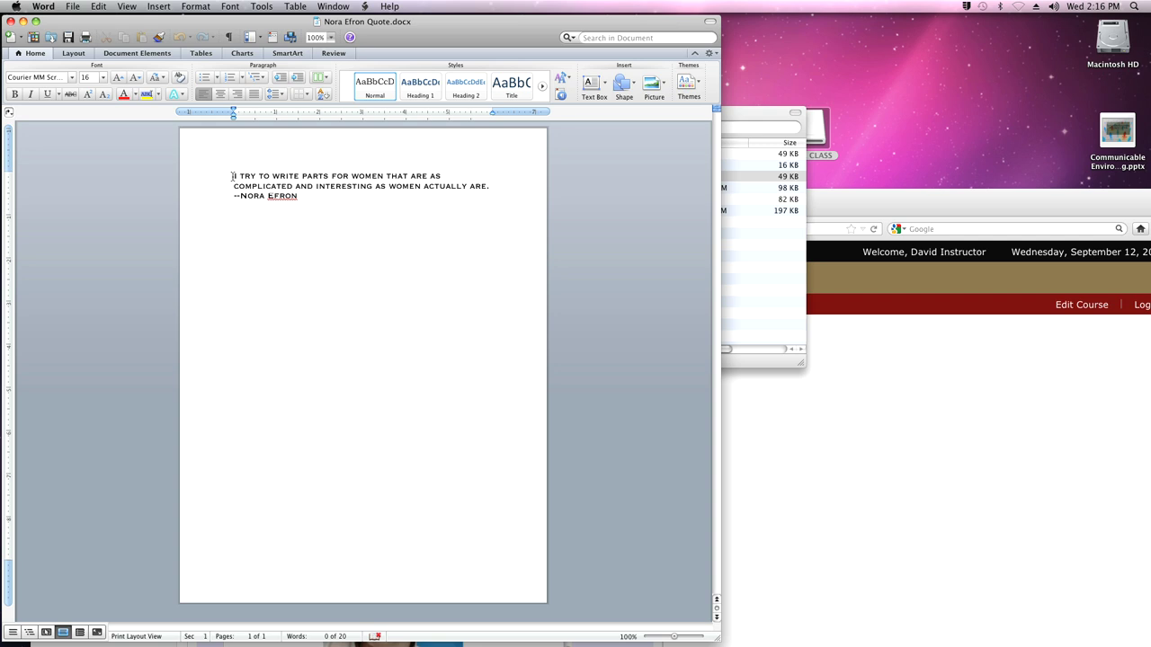
Set the entire quote and its attribution line to the Courier New font, and return to the D2L topic in Firefox.
drag(235, 177, 302, 200)
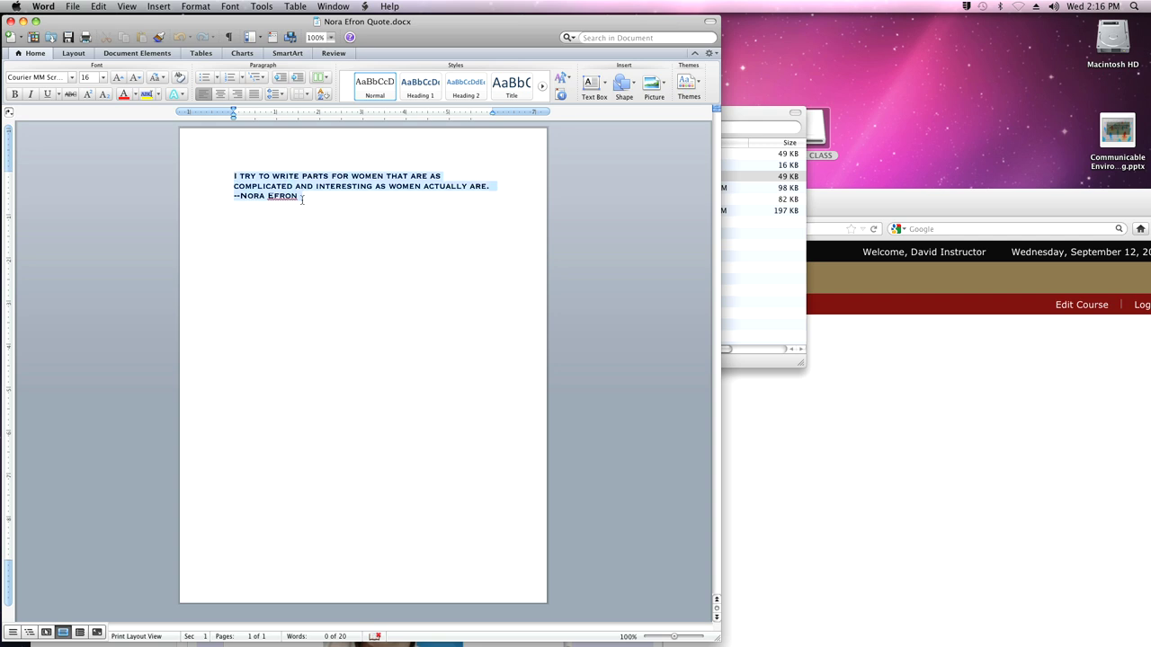
click(73, 79)
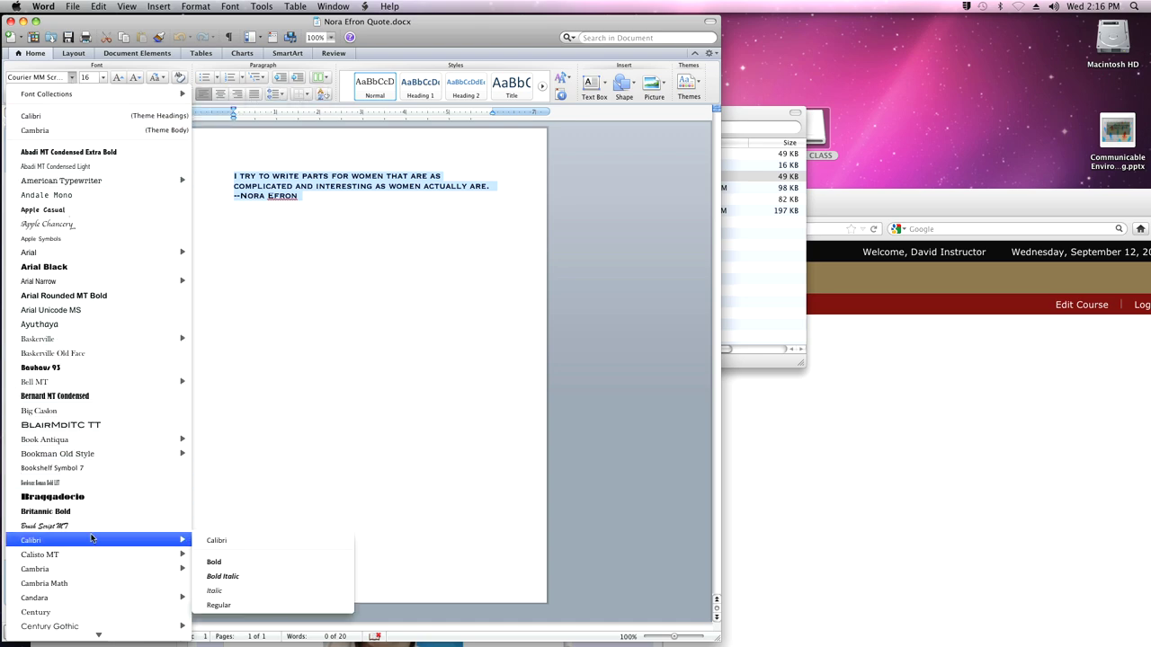
scroll(90, 539, down, 10)
scroll(90, 531, down, 5)
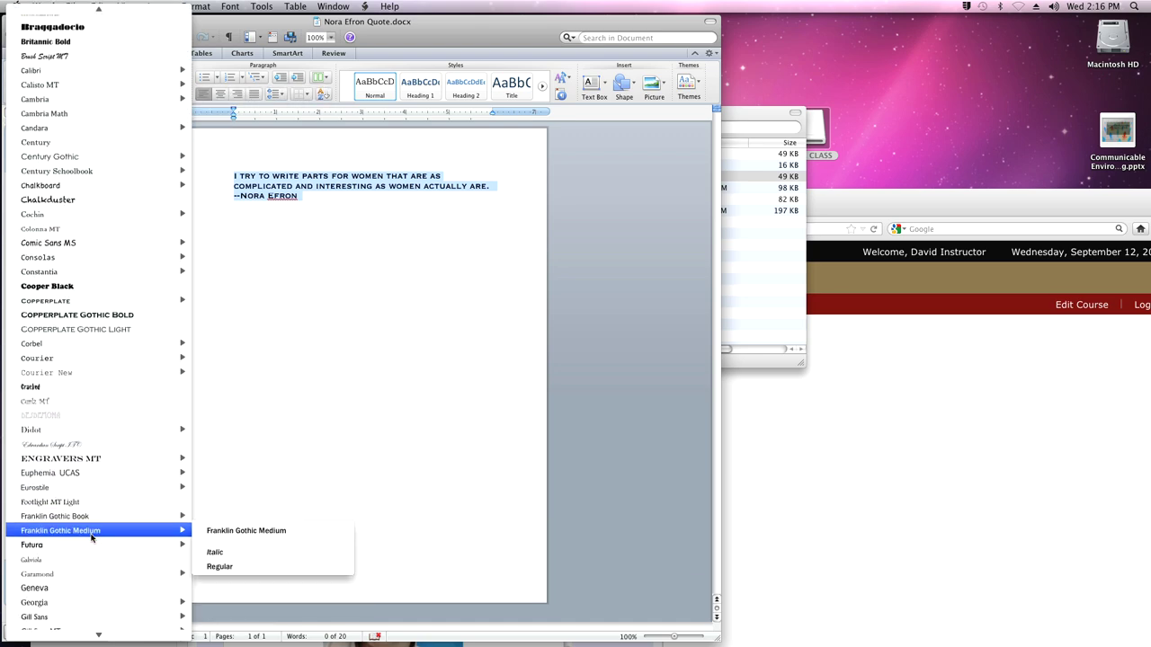
mouse_move(68, 389)
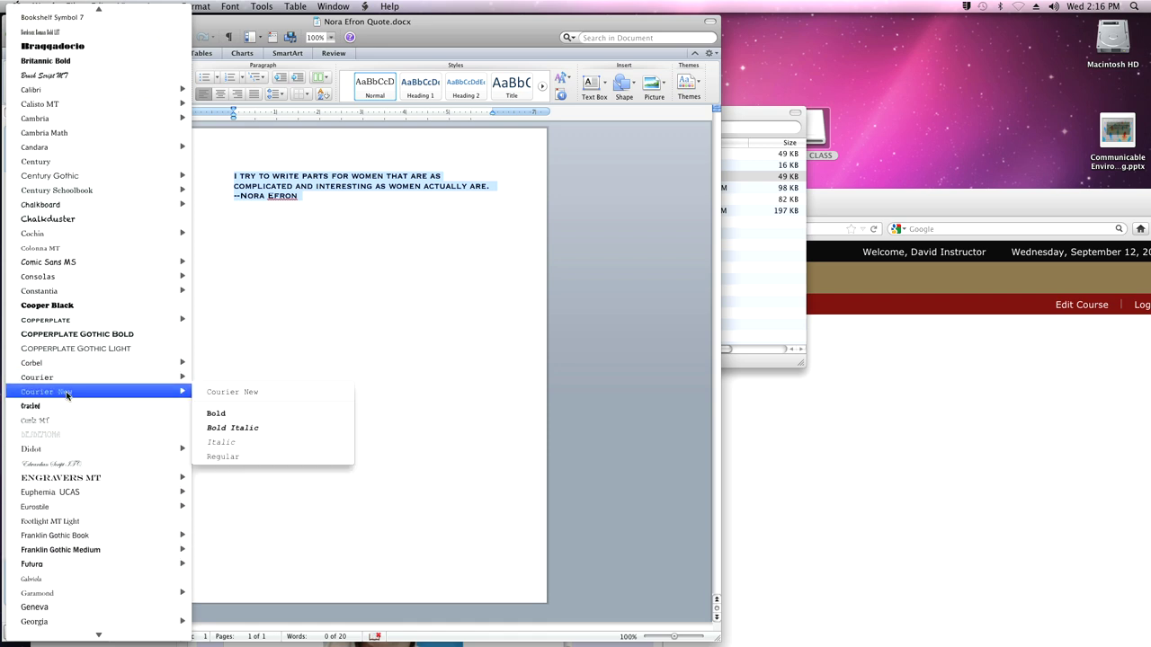
click(66, 392)
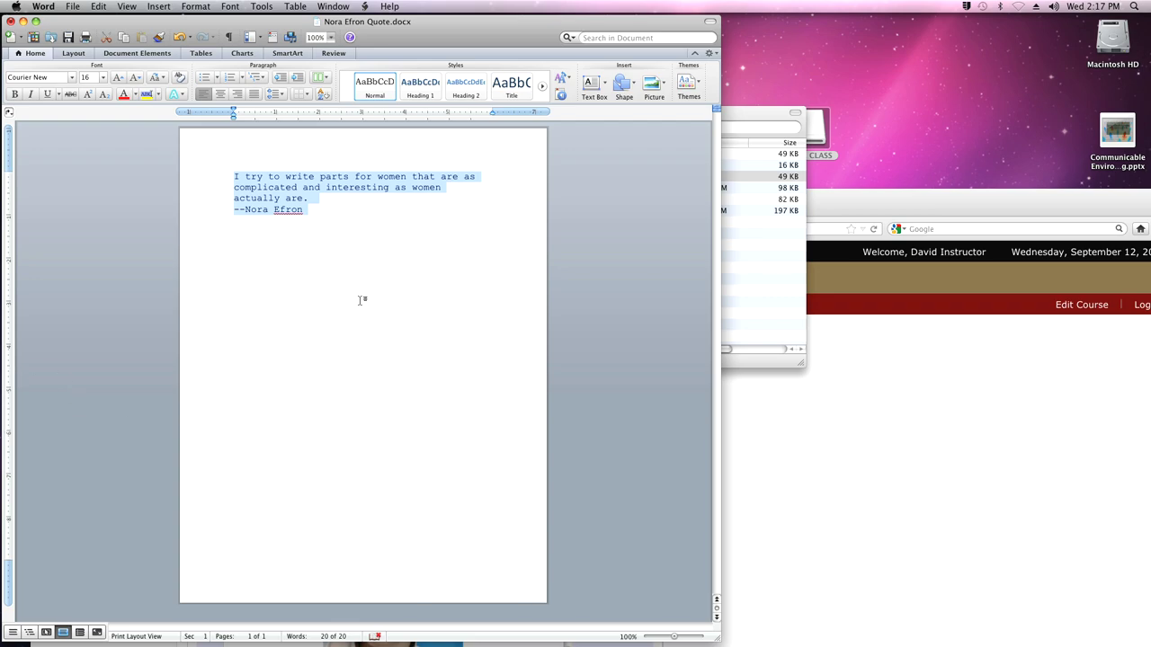
click(827, 435)
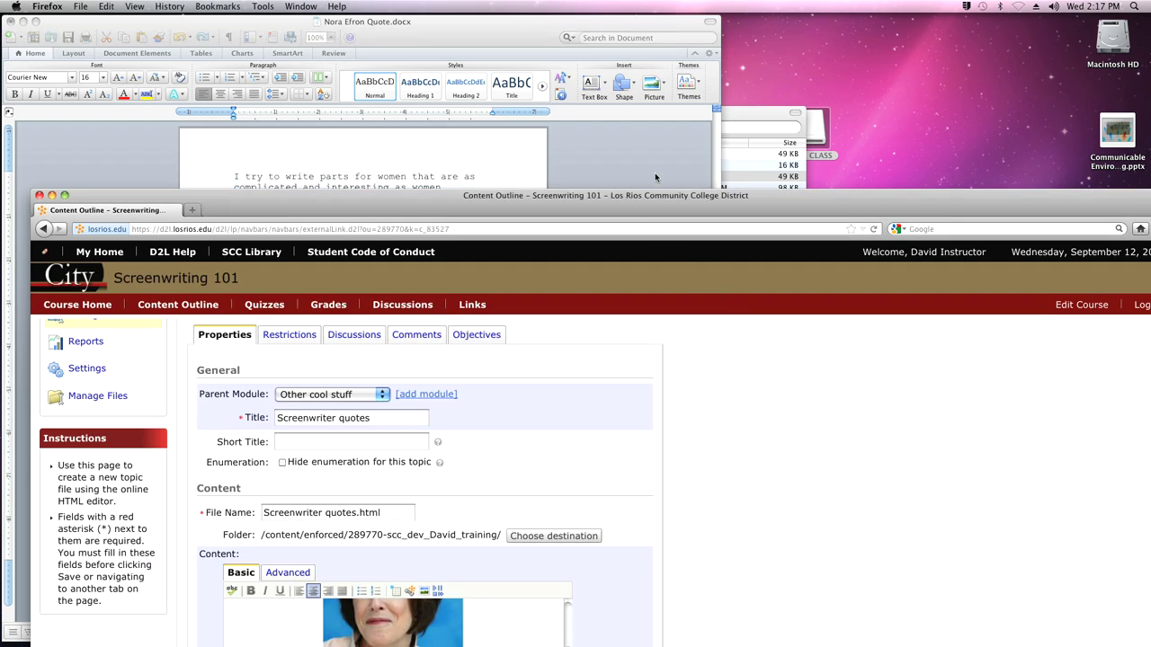
Try to copy and paste the full Word quote with its attribution below the portrait in the topic content, and delete the pasted text.
drag(656, 193, 744, 284)
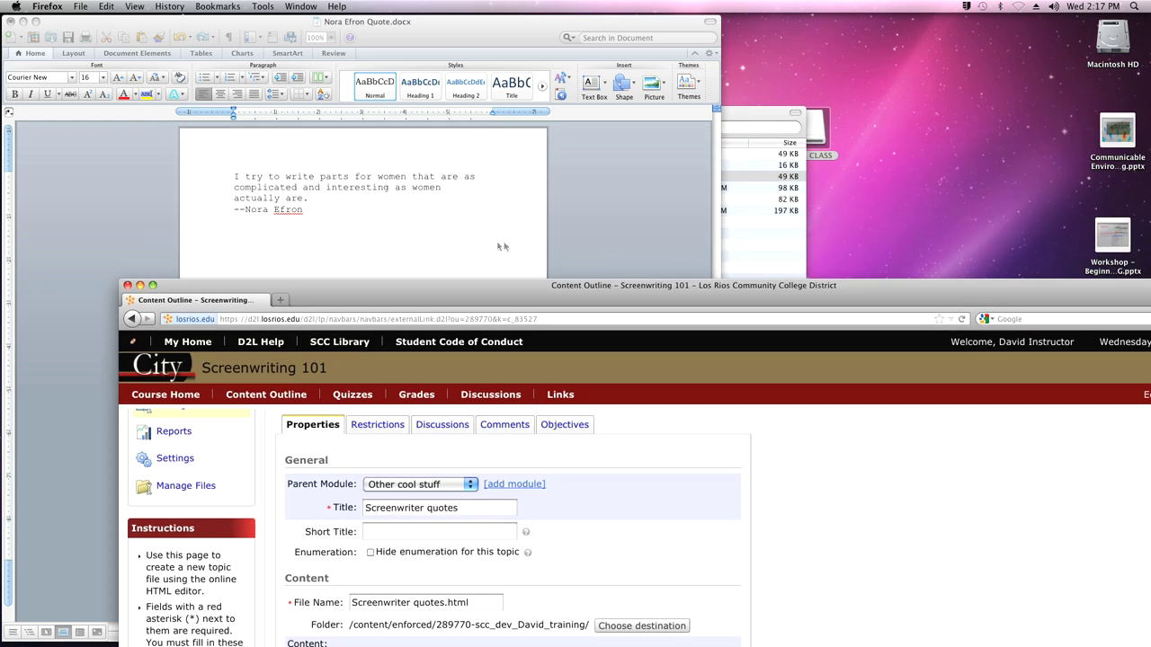
drag(478, 287, 754, 133)
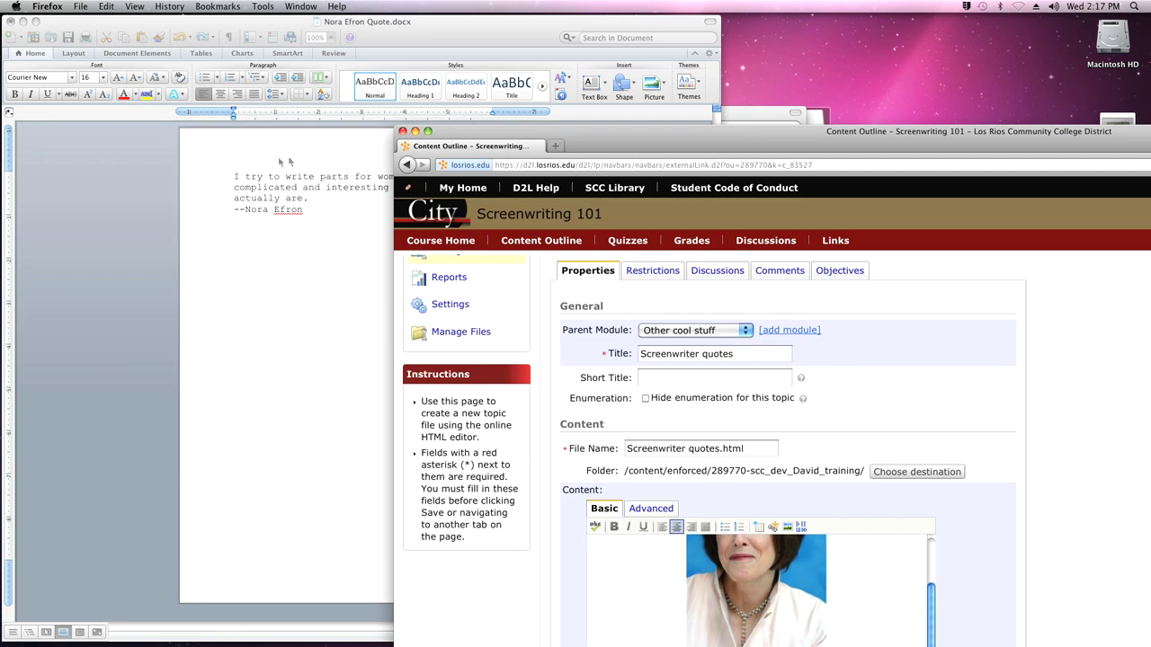
click(236, 176)
triple_click(232, 178)
drag(232, 178, 286, 212)
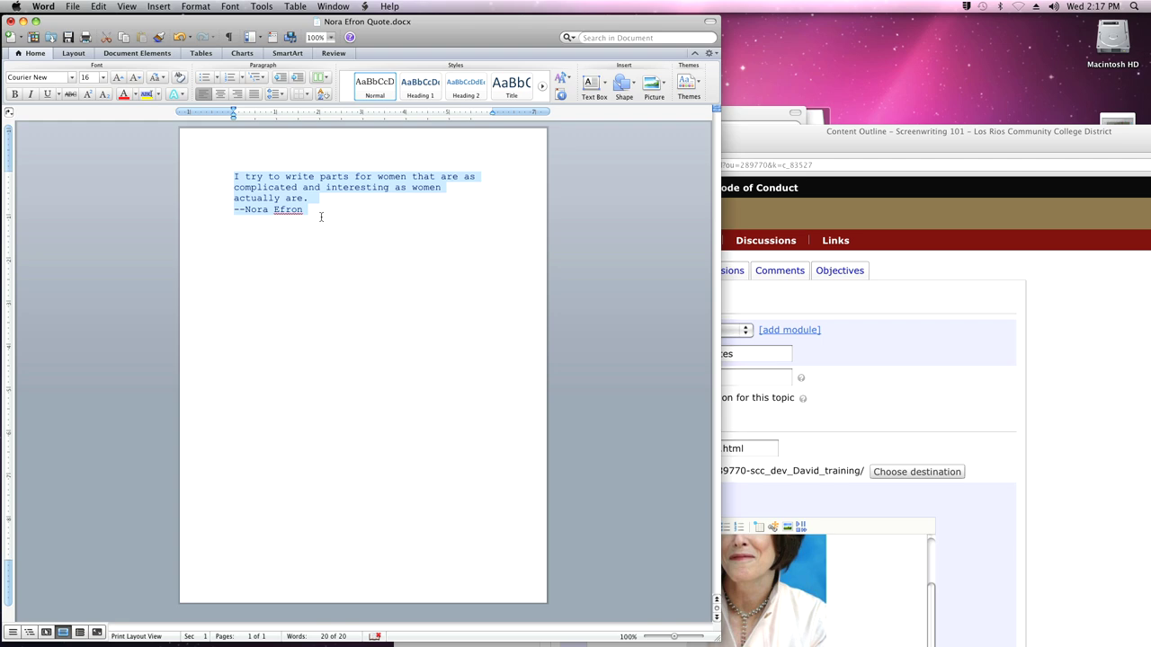
key(super+c)
drag(876, 131, 554, 22)
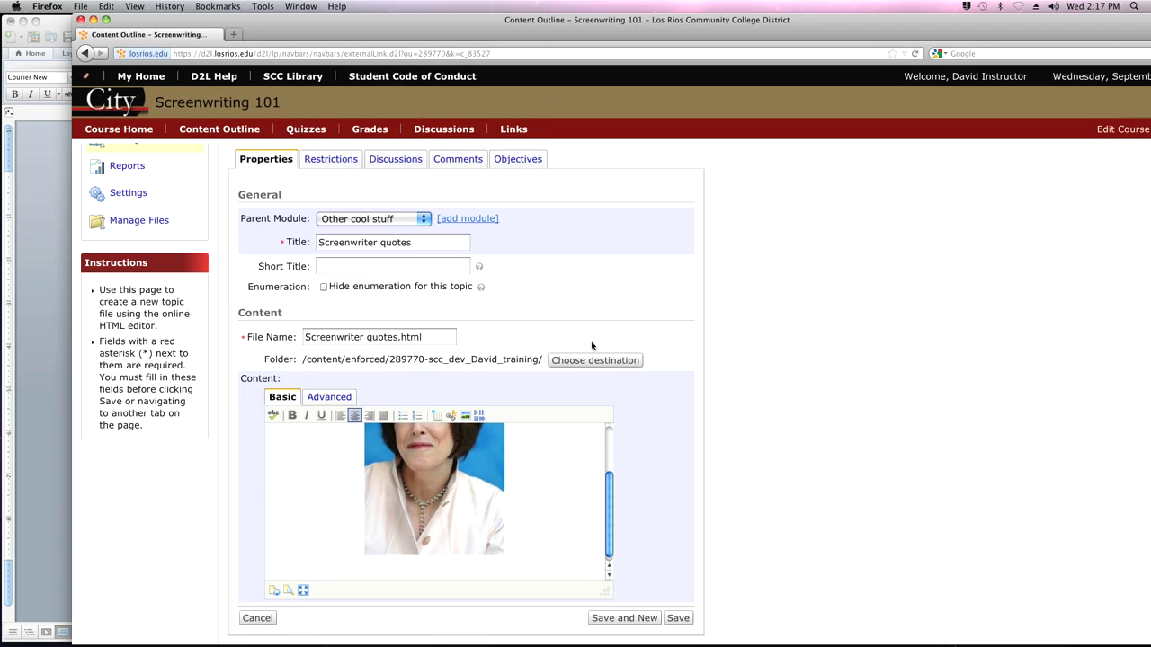
key(super+v)
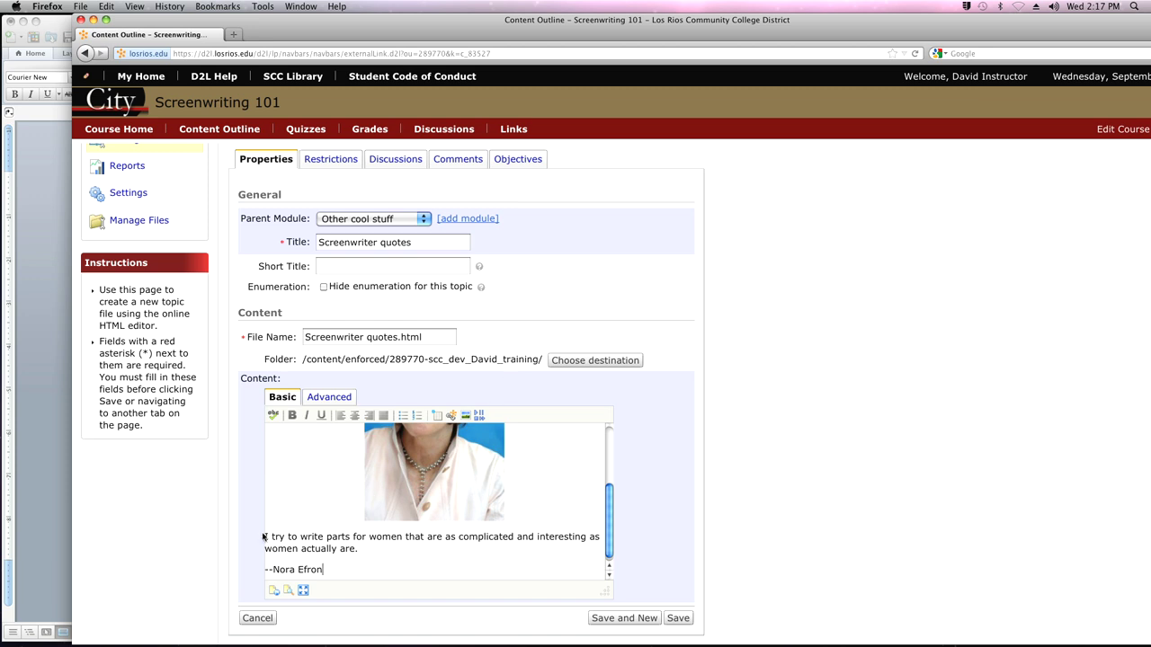
drag(264, 537, 385, 576)
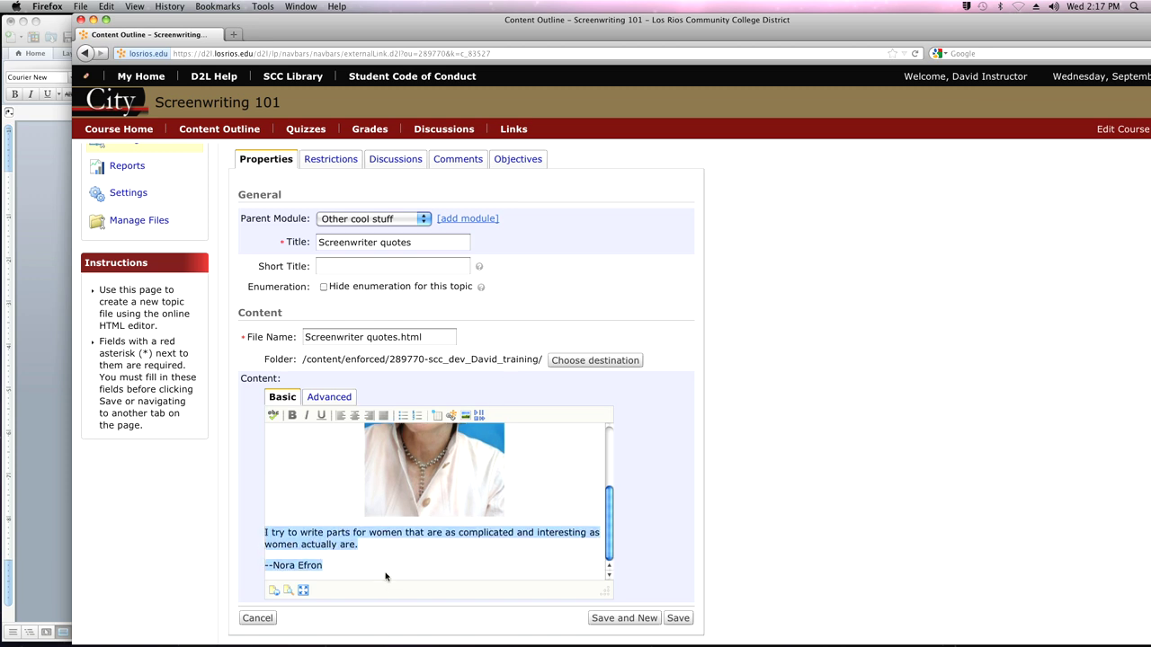
key(BackSpace)
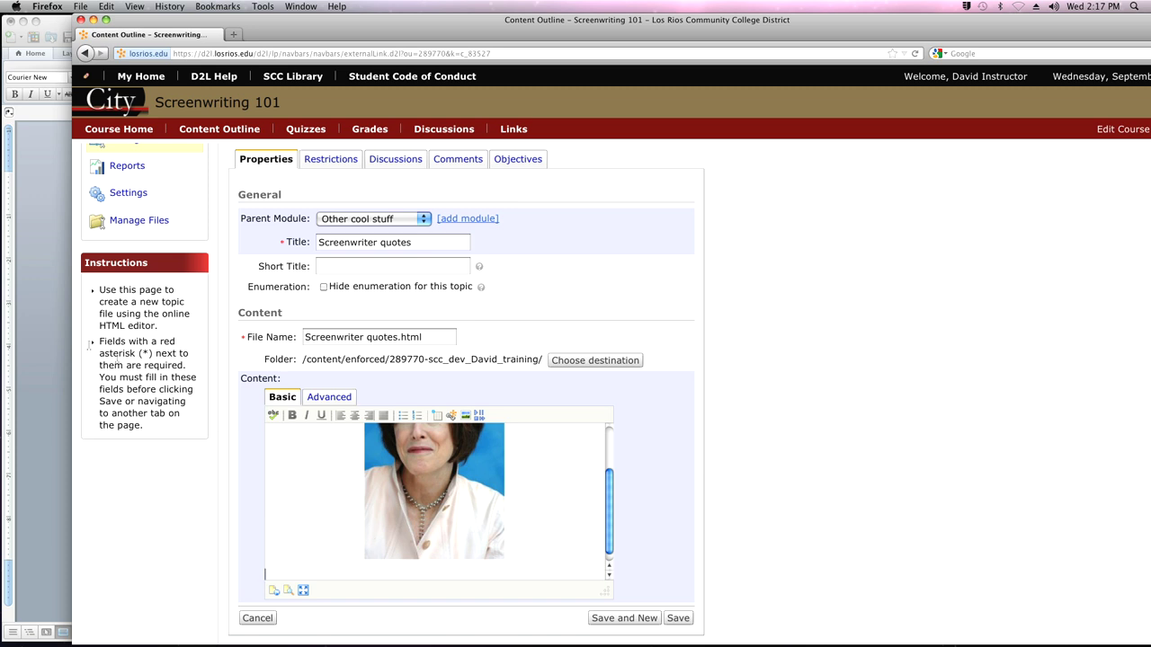
Try entering the quote's opening words "I try to write" below the portrait in the topic content, and delete them.
click(49, 335)
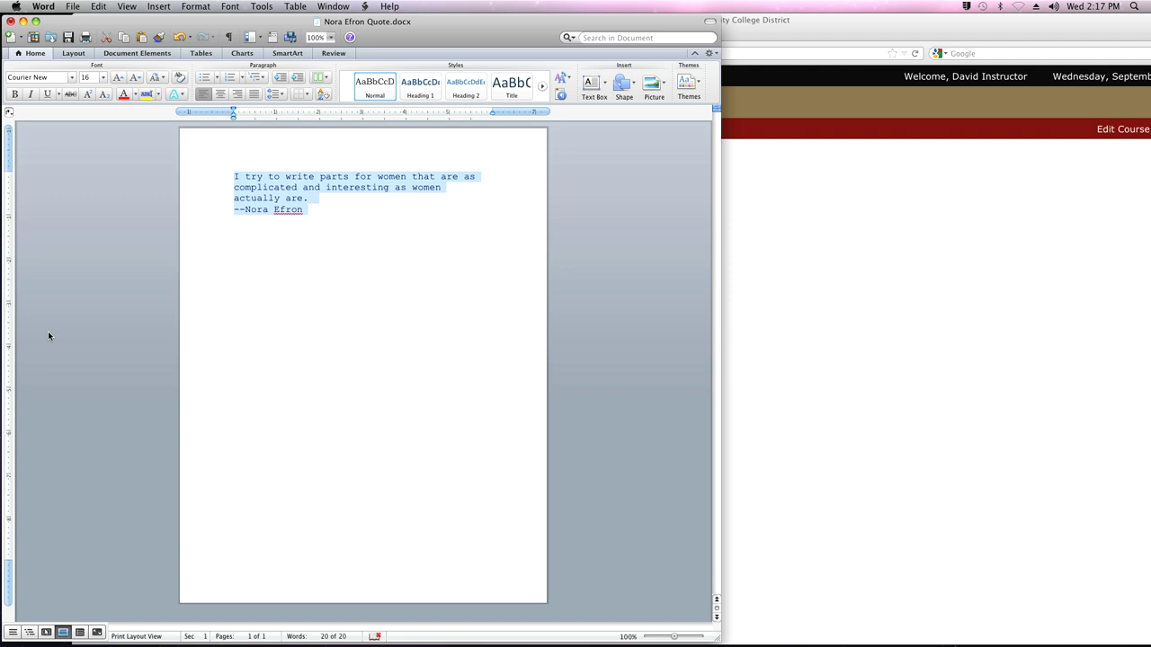
click(739, 286)
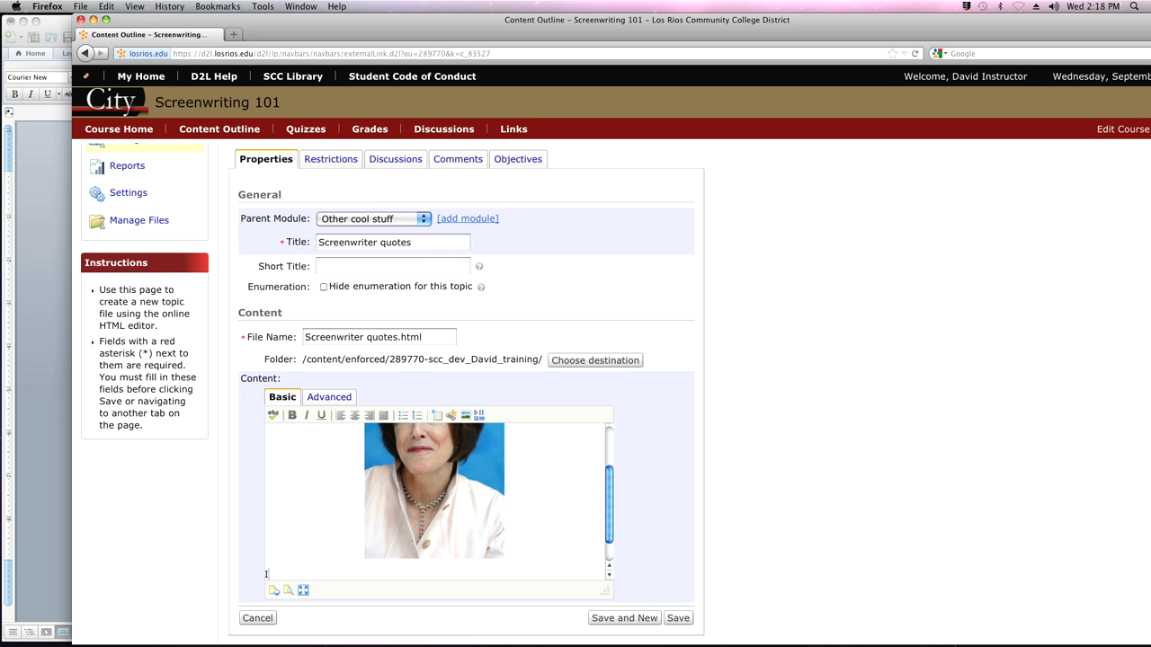
click(33, 460)
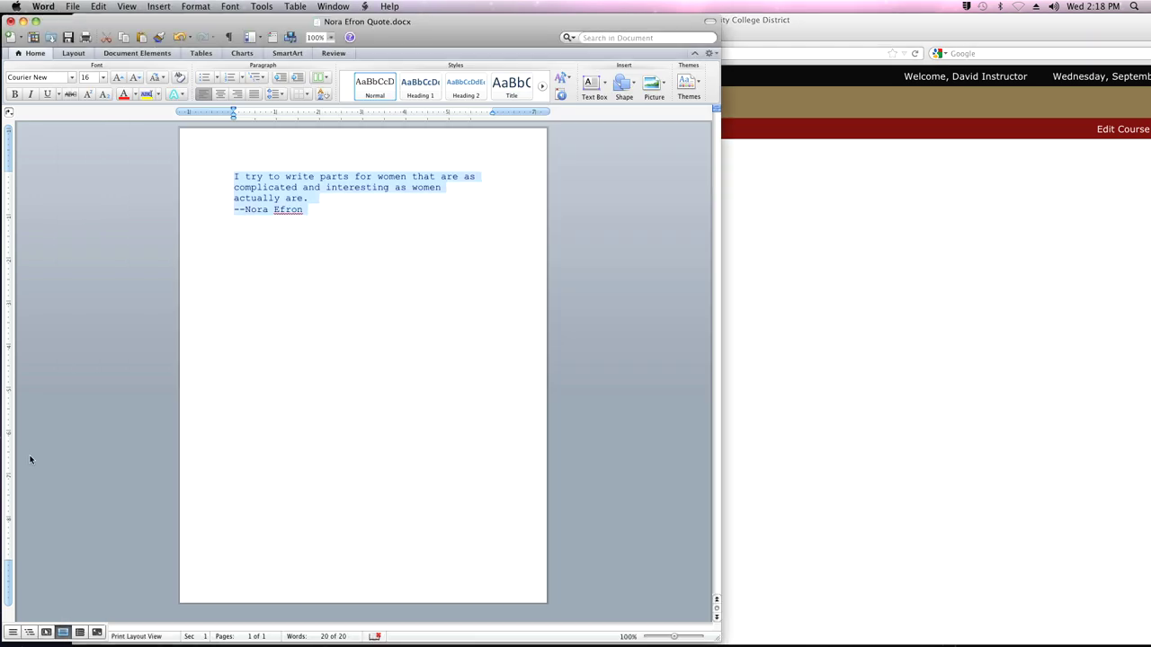
click(800, 350)
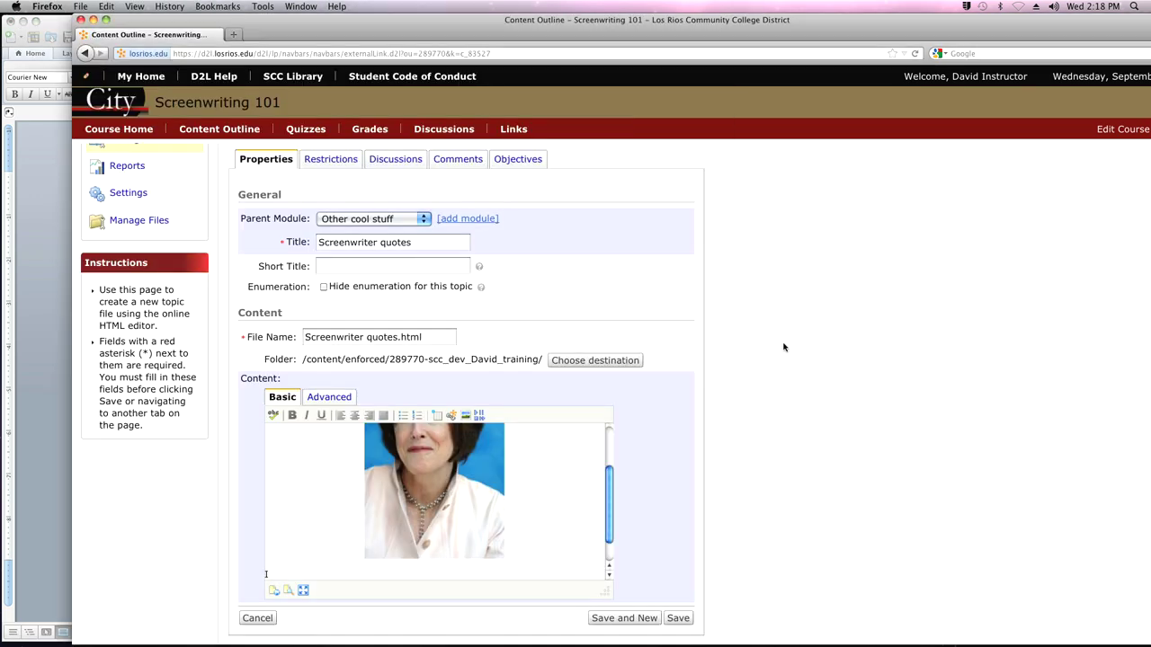
text(try to write)
drag(324, 575, 270, 585)
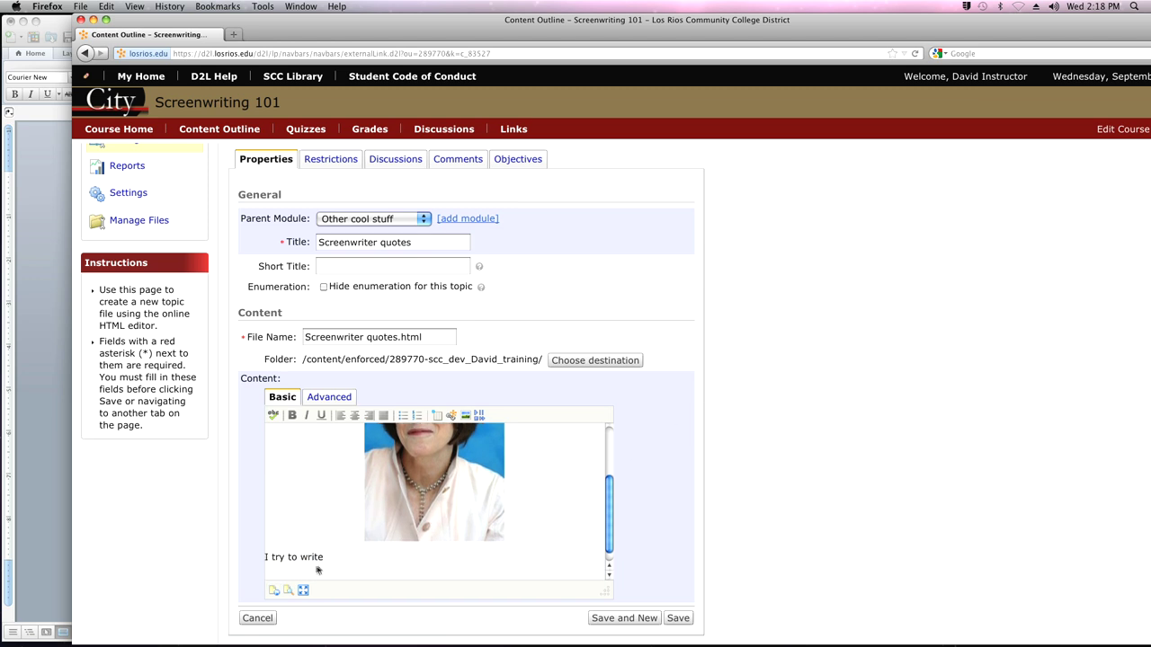
drag(324, 558, 260, 562)
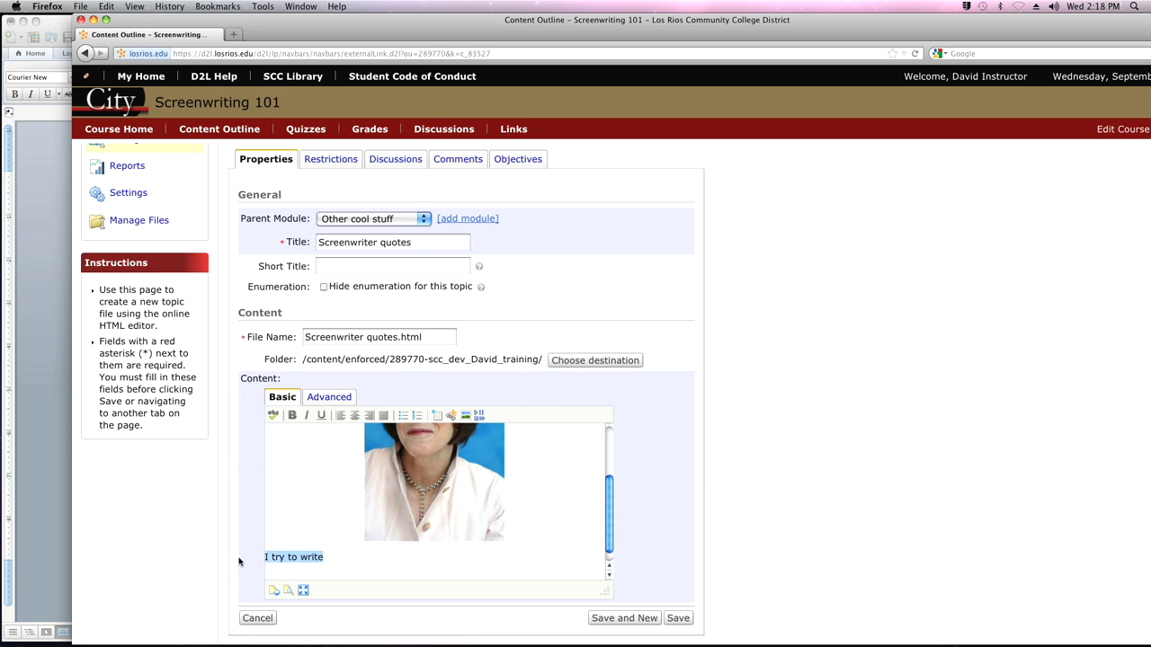
key(BackSpace)
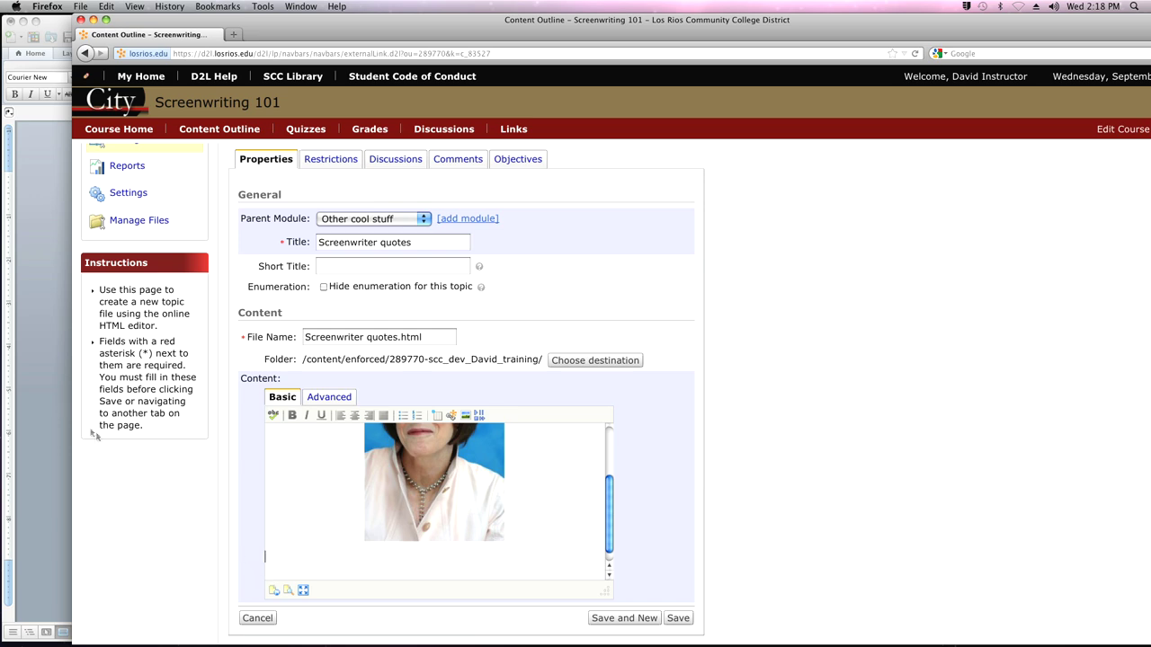
Transfer the quote and attribution straight from the Word document below the portrait with their Courier New formatting, and save the Screenwriter quotes topic.
drag(385, 20, 648, 24)
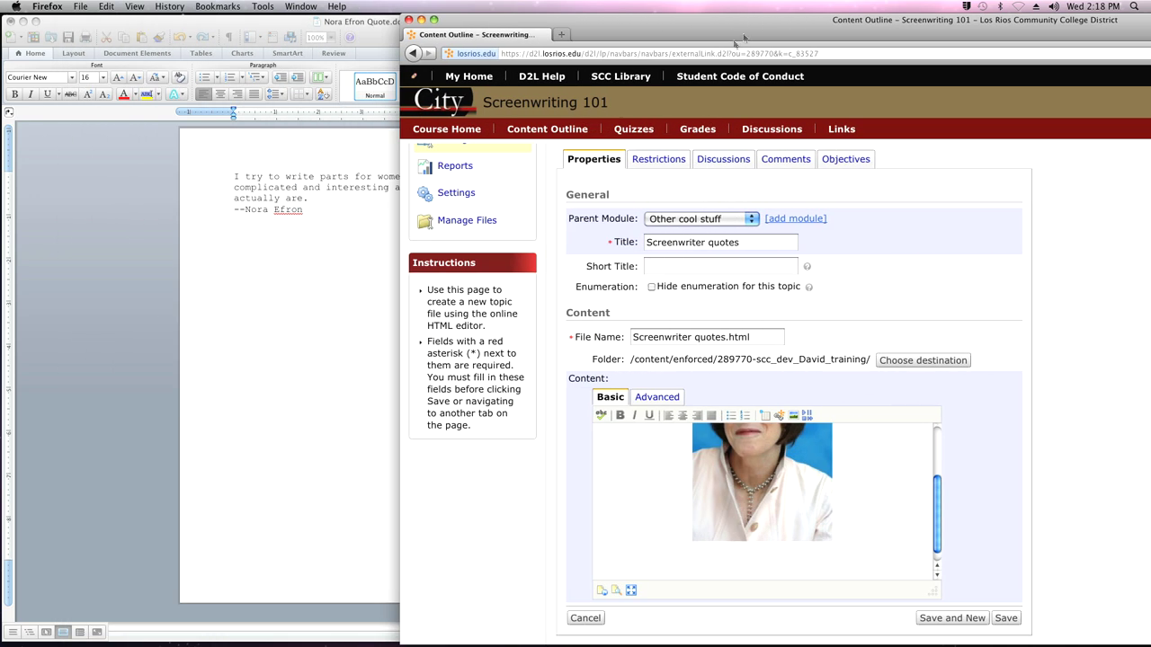
triple_click(231, 177)
drag(231, 177, 744, 563)
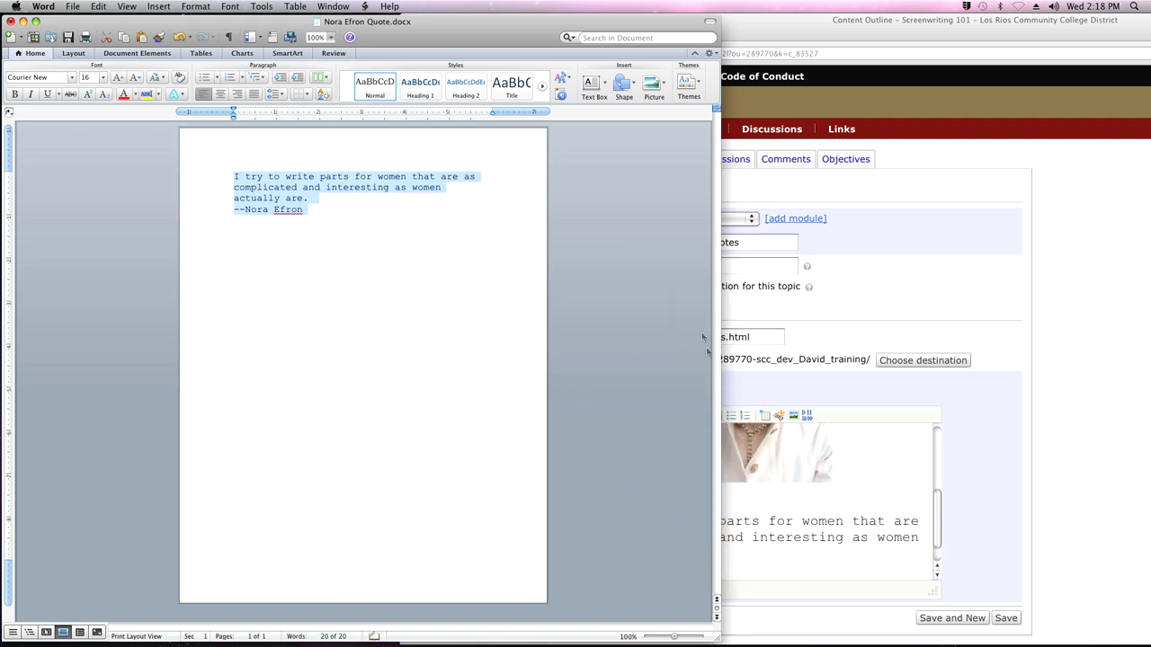
click(975, 497)
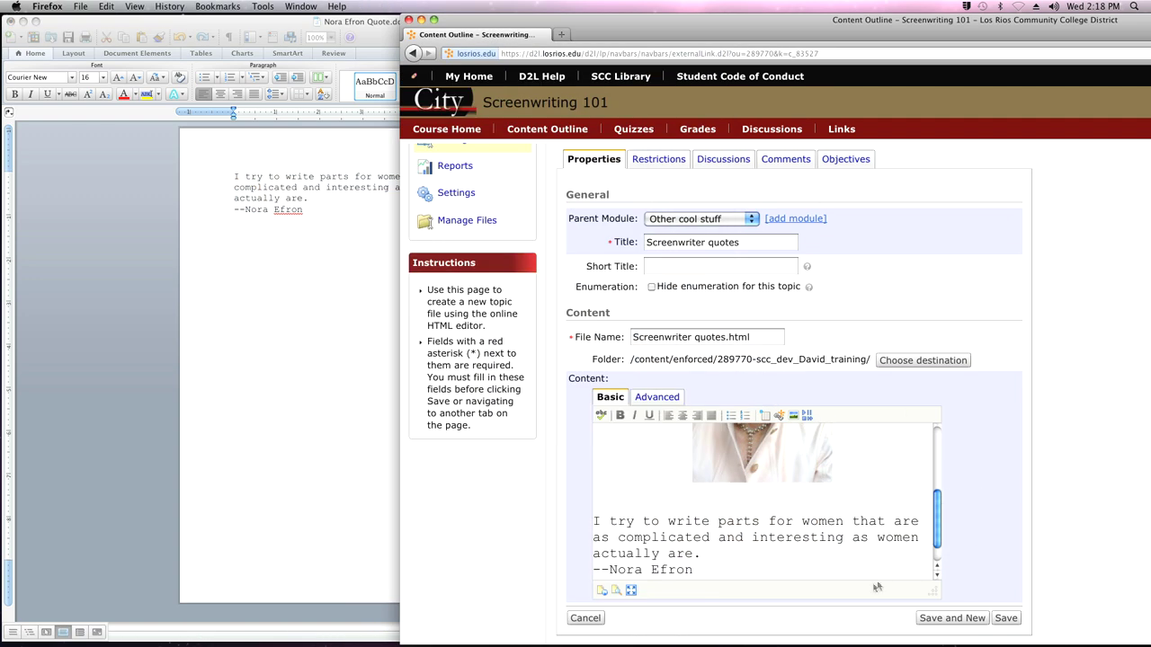
scroll(868, 580, up, 5)
scroll(868, 582, down, 5)
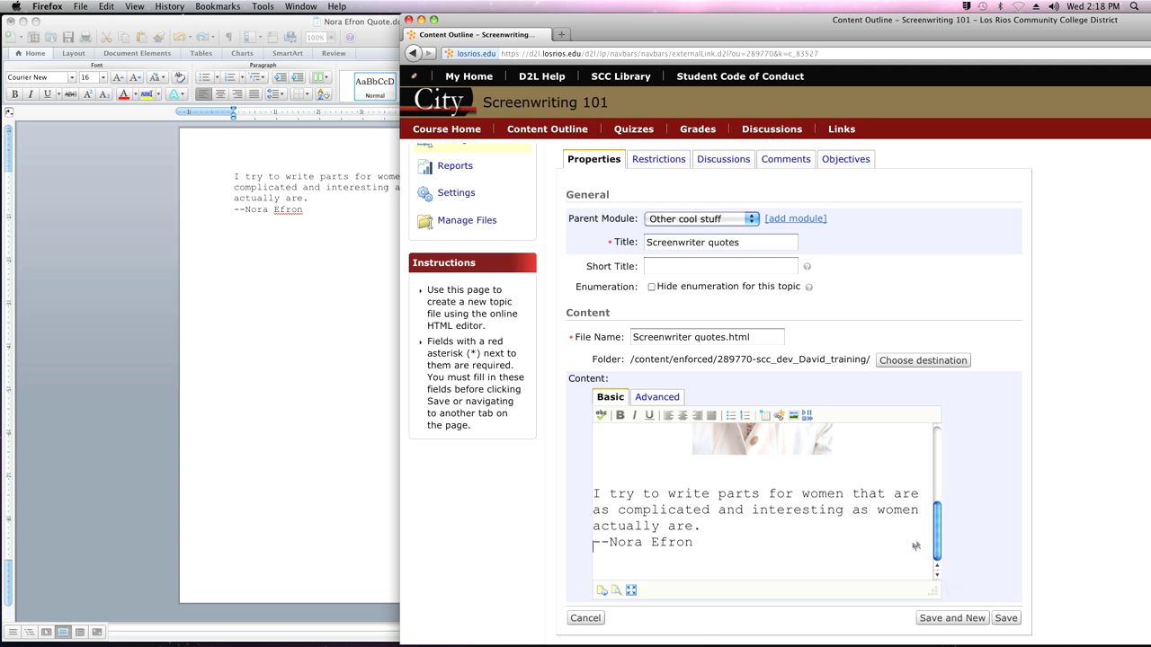
mouse_move(941, 547)
mouse_down()
mouse_move(938, 449)
mouse_move(940, 548)
mouse_up()
click(1004, 619)
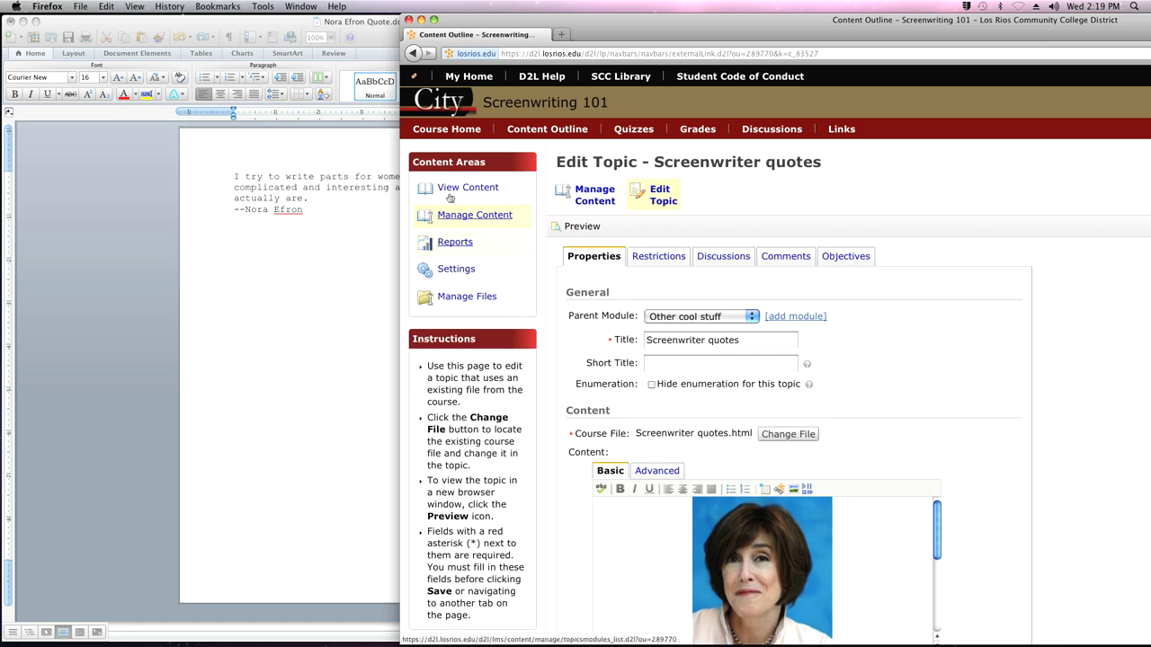
Return to the content outline, preview the Screenwriter quotes topic under Other cool stuff, and close the preview.
click(536, 131)
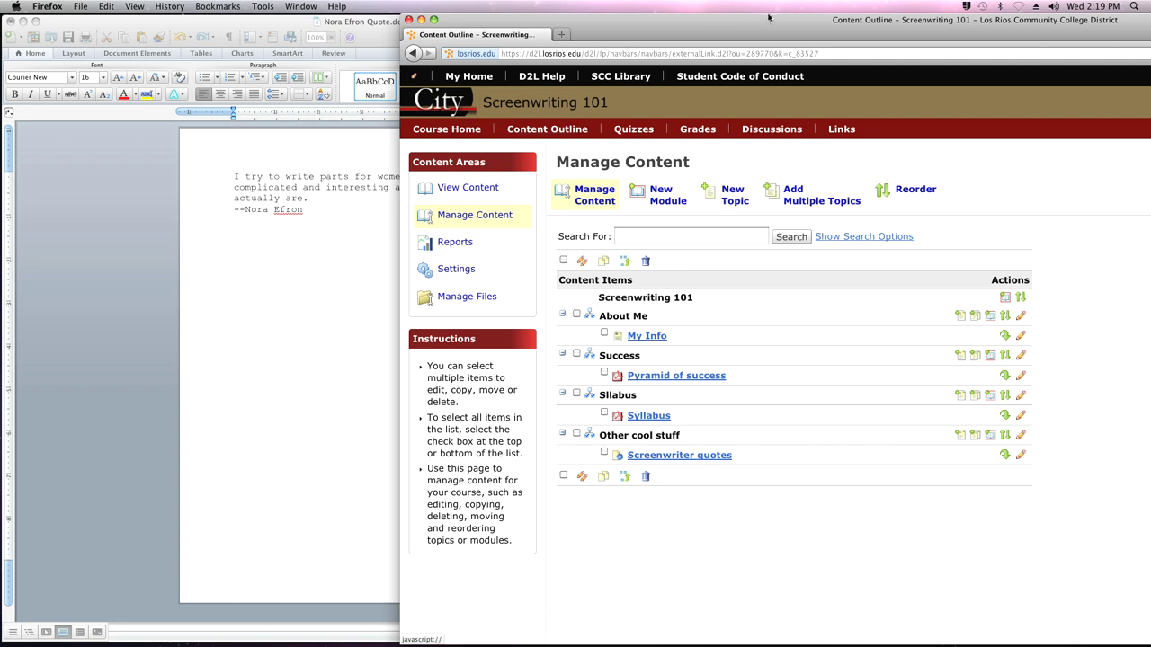
click(434, 19)
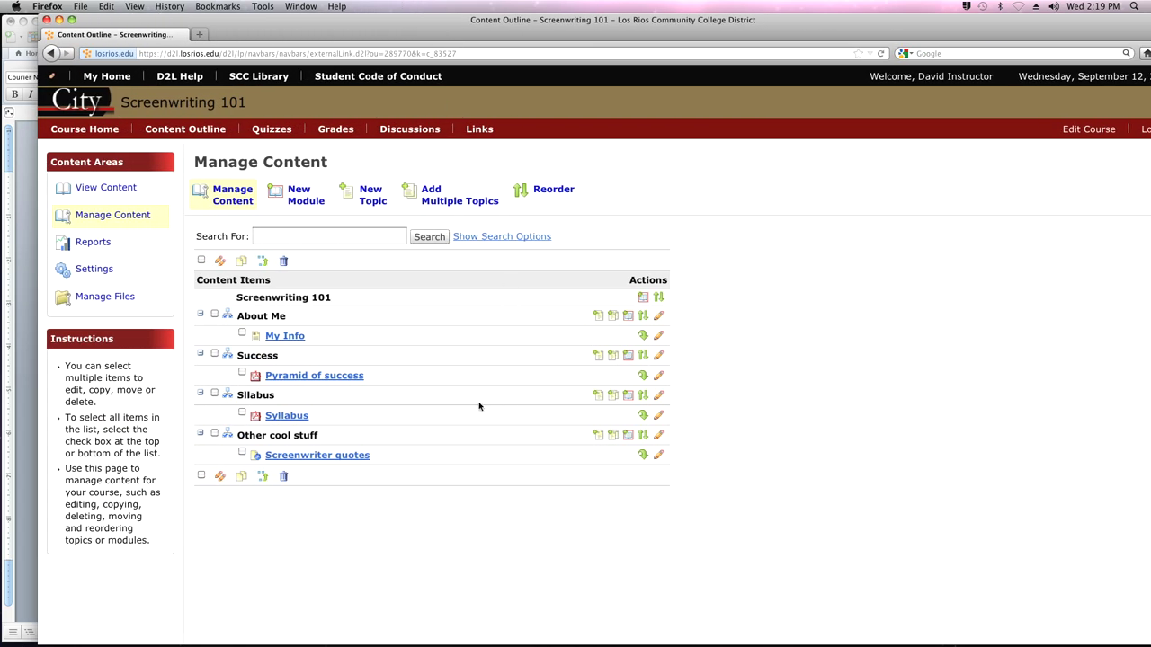
click(315, 456)
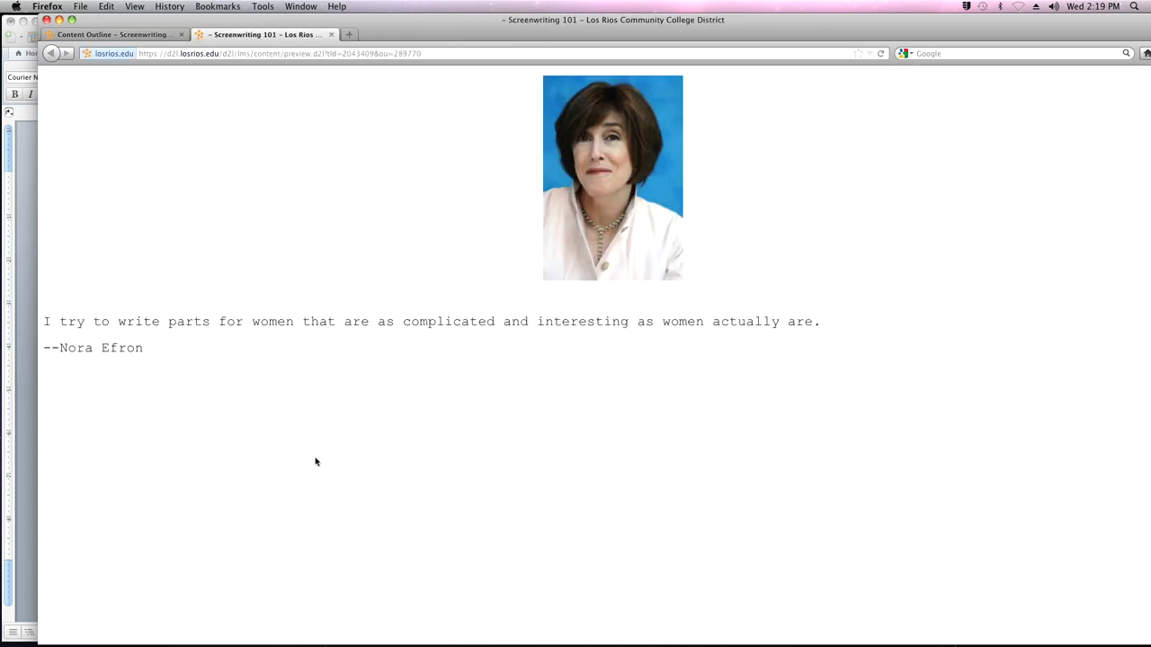
click(331, 35)
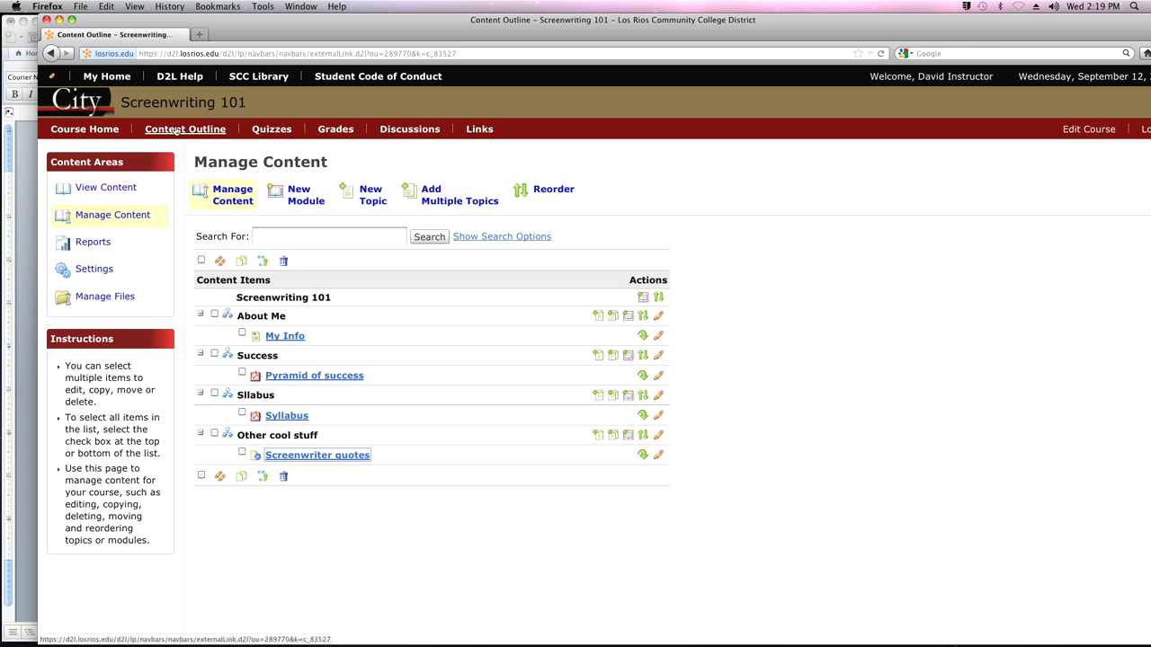
From the course home page, follow the Some Information About ME link and view About me.docx in Microsoft Word.
click(85, 129)
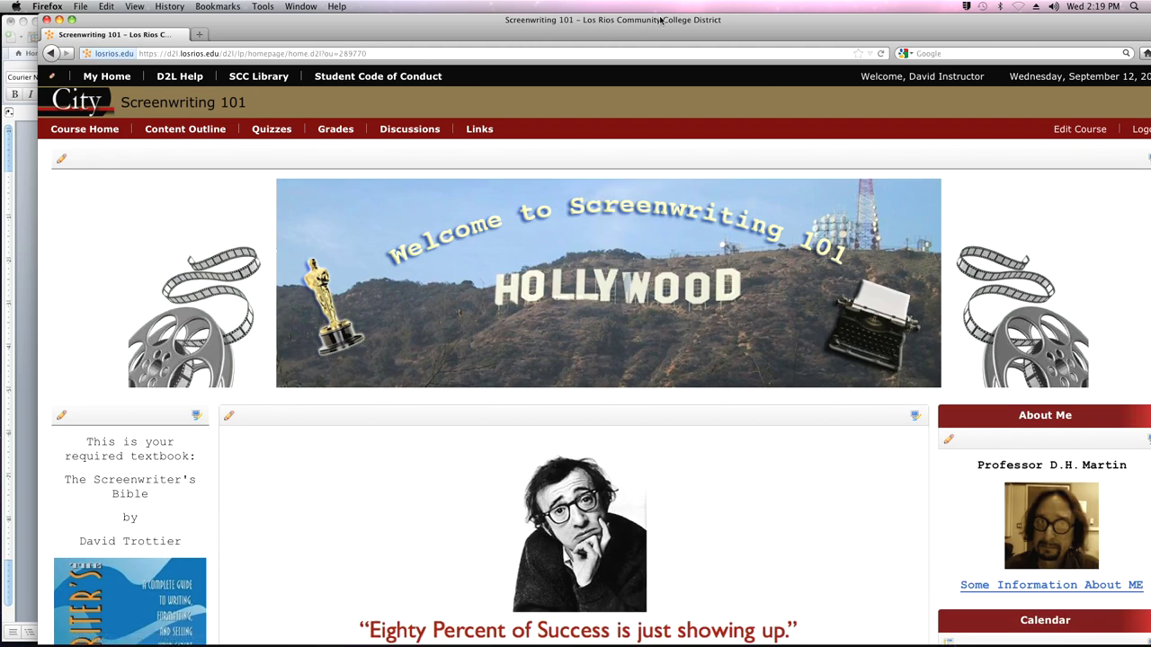
drag(660, 20, 572, 20)
scroll(860, 314, down, 5)
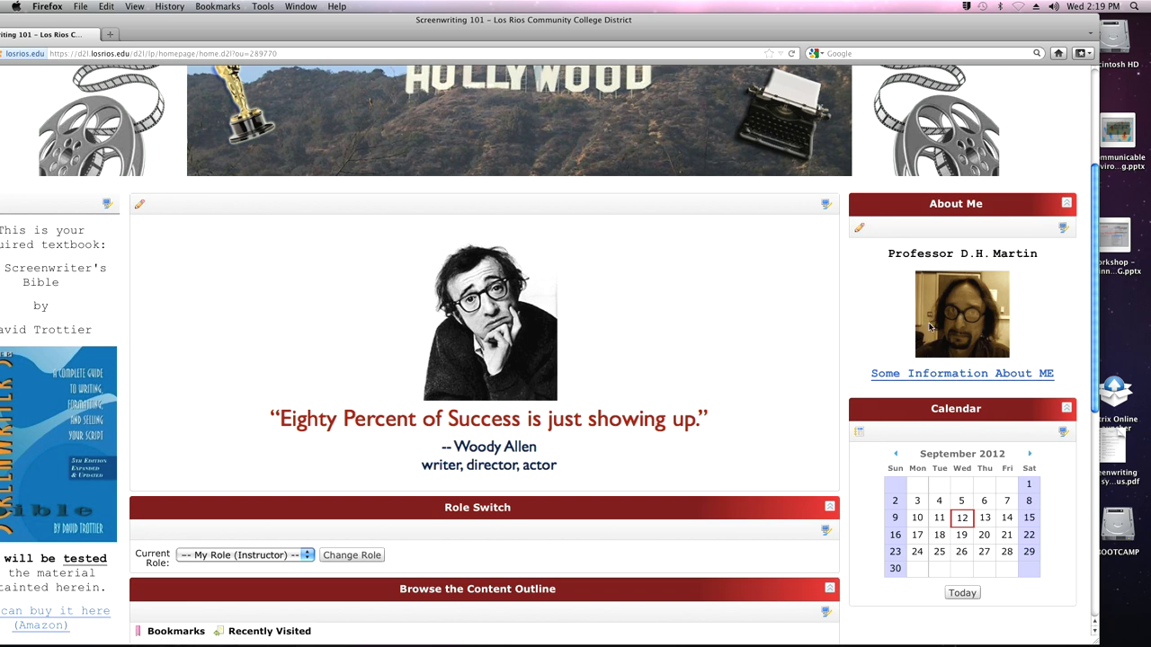
click(956, 376)
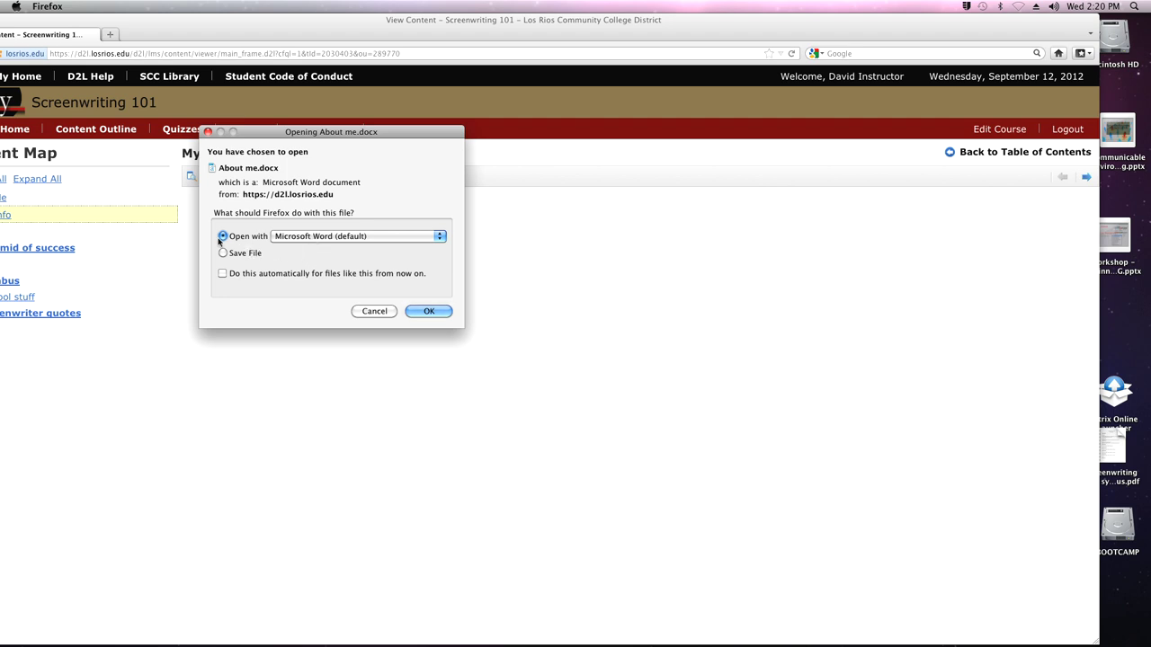
click(428, 311)
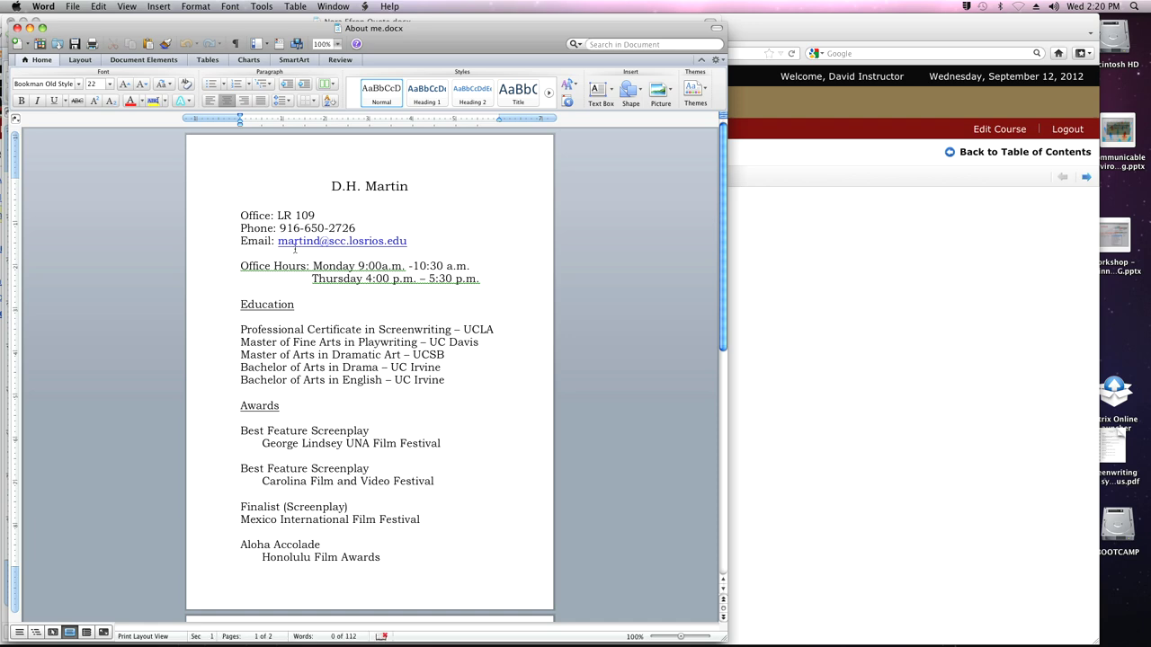
scroll(295, 249, down, 2)
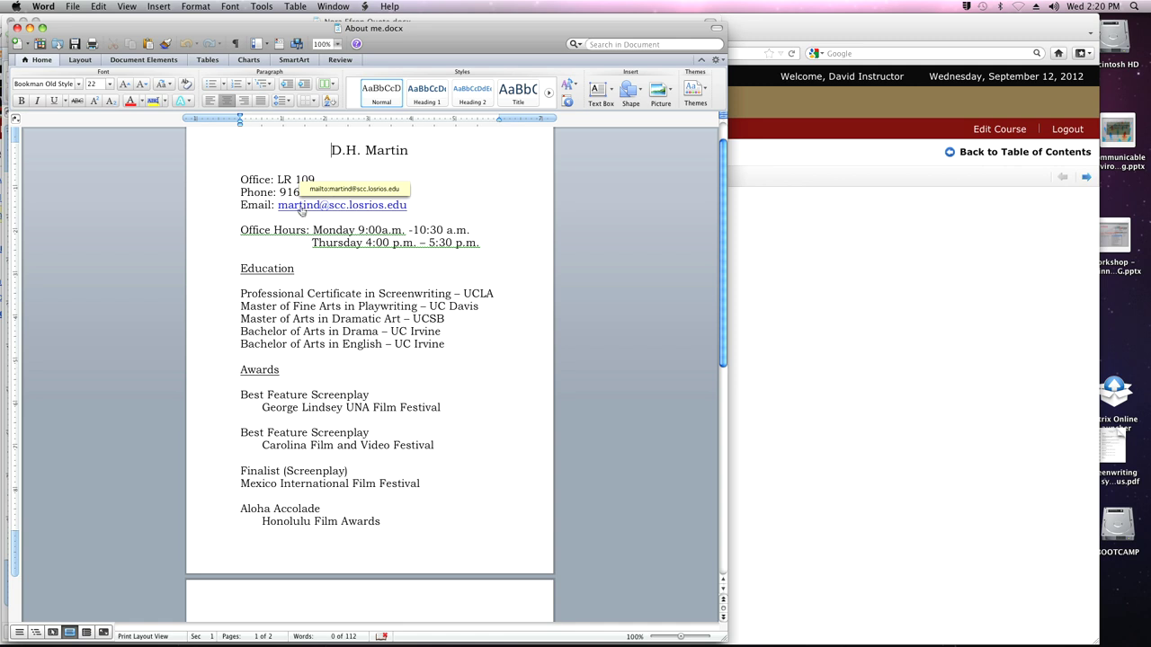
Close About me.docx and the Nora Efron Quote document in Word without saving the changes.
click(18, 28)
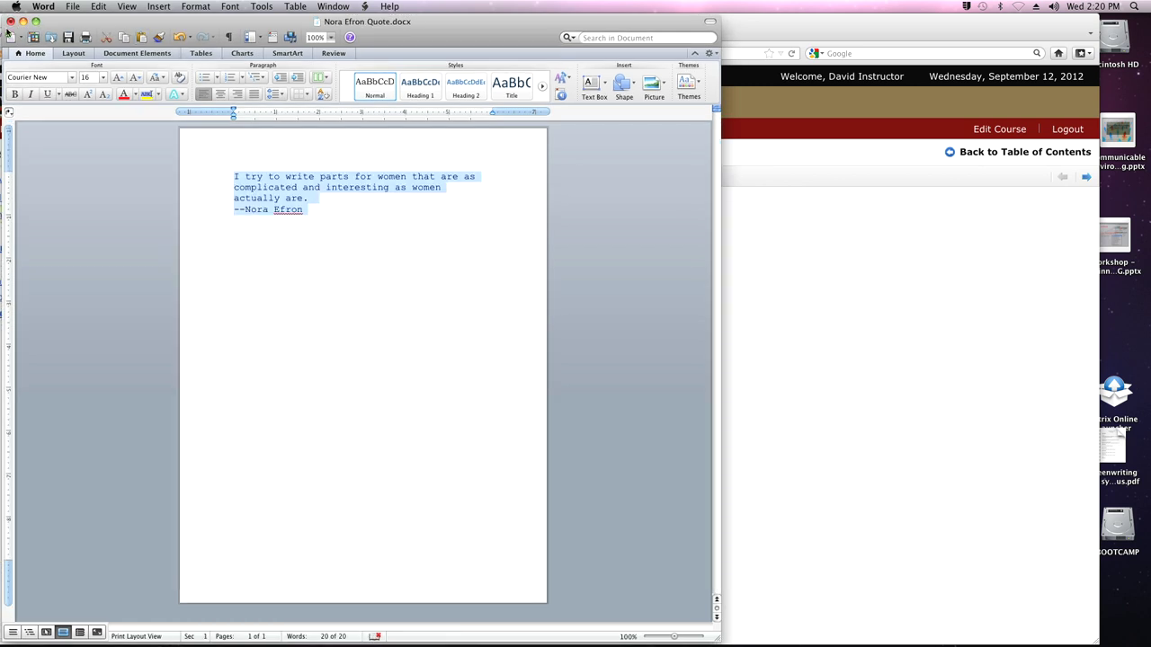
click(11, 20)
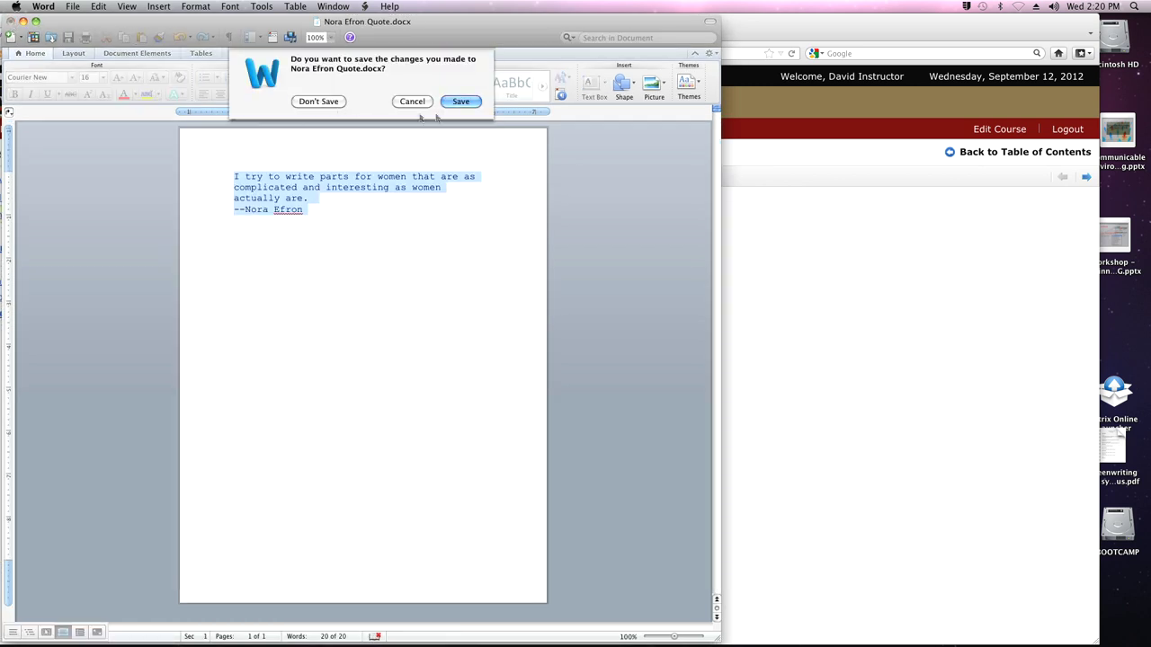
click(334, 102)
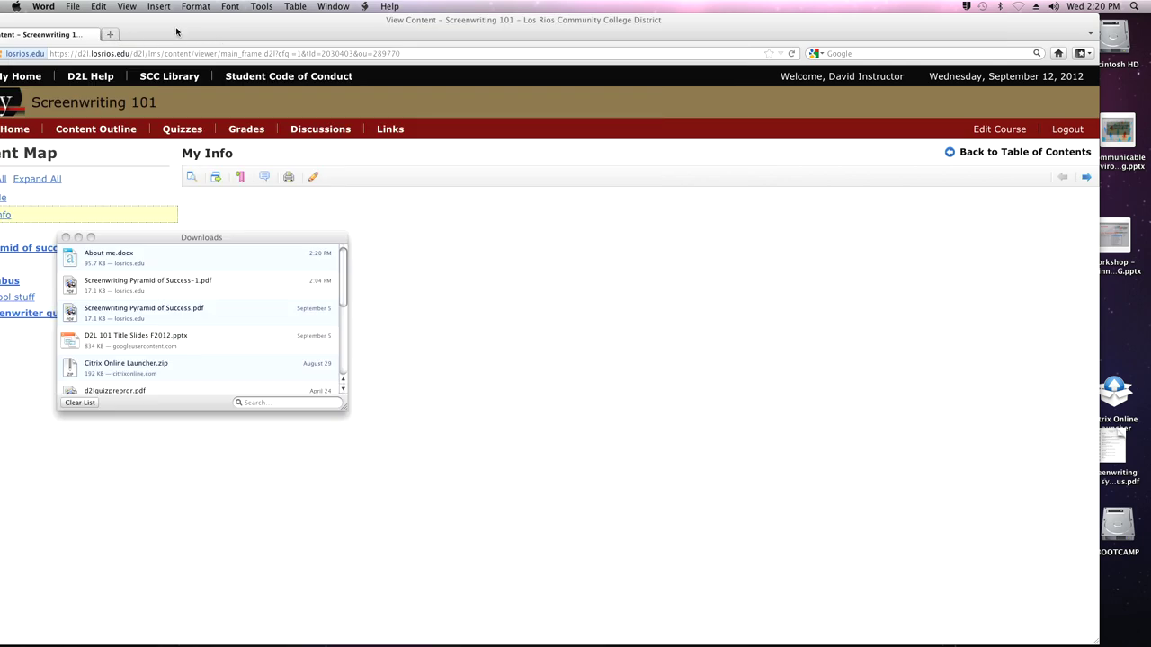
Return to the content outline, preview the My Info topic in Microsoft Word, and close both the document and the preview.
drag(176, 32, 241, 32)
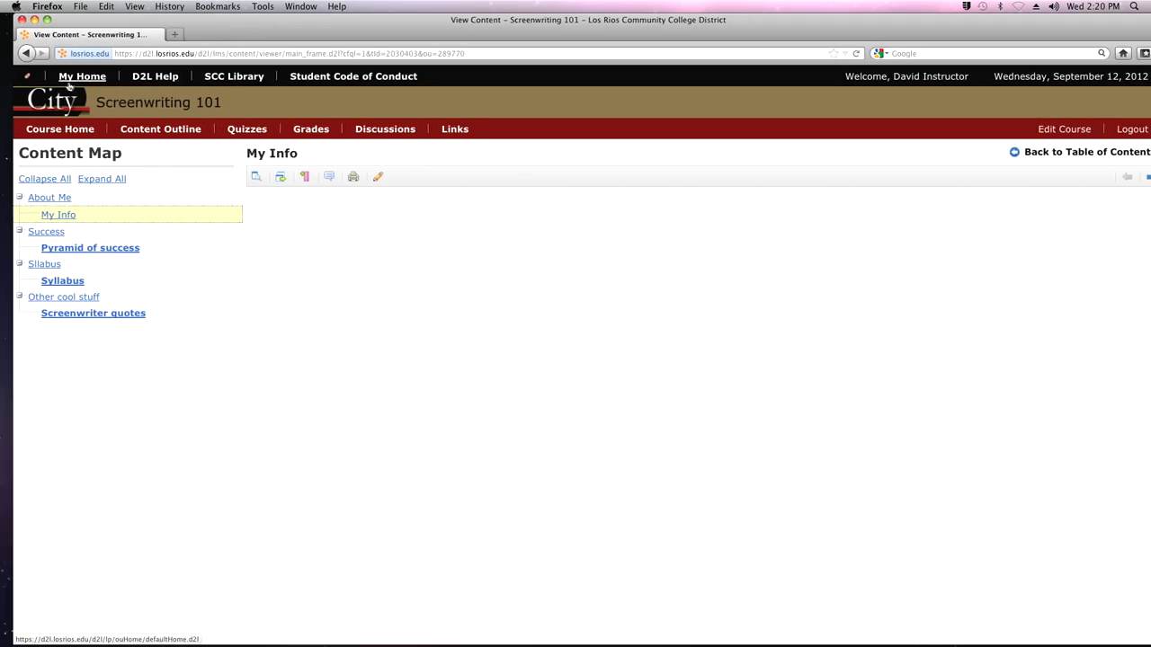
click(59, 130)
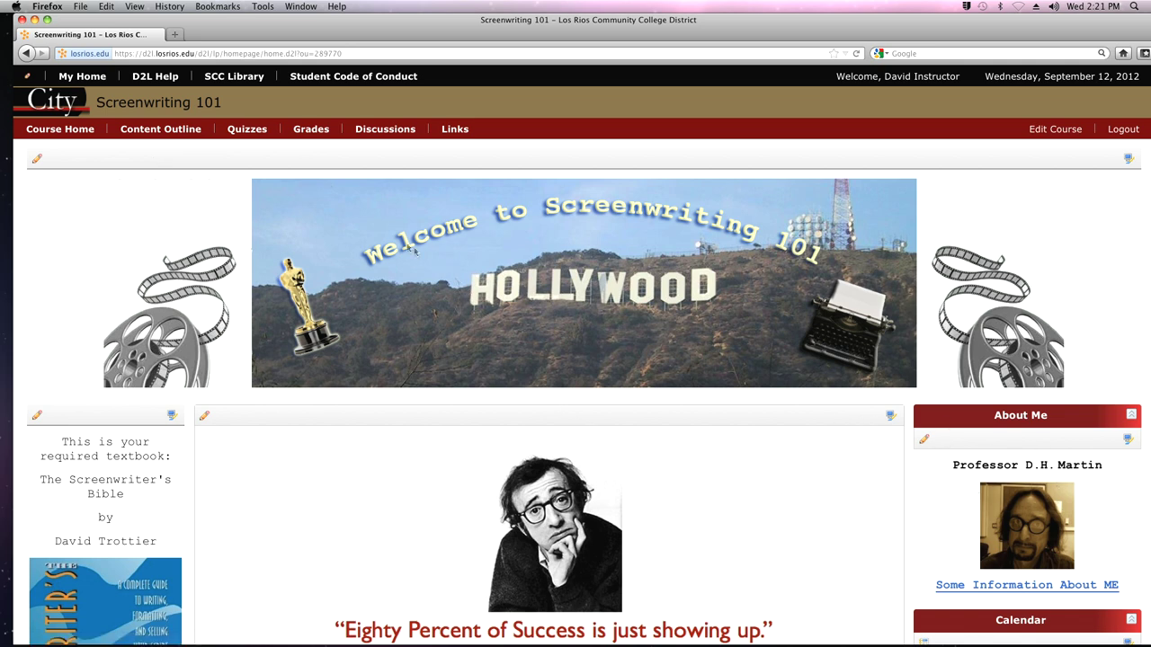
click(166, 131)
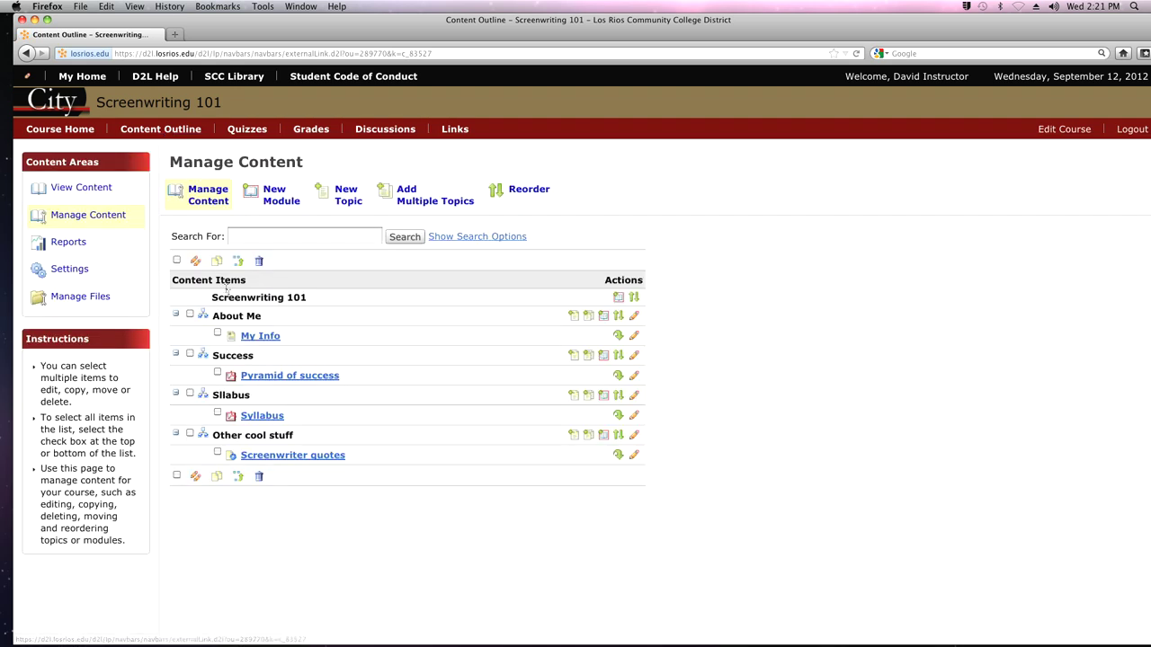
click(266, 339)
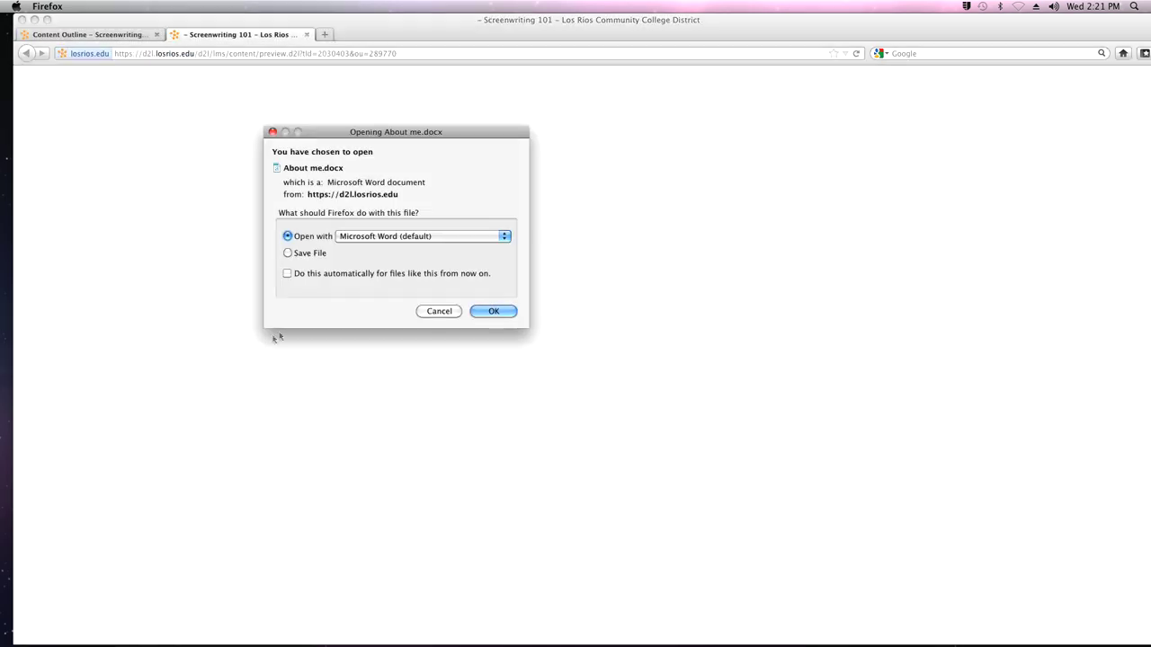
click(497, 314)
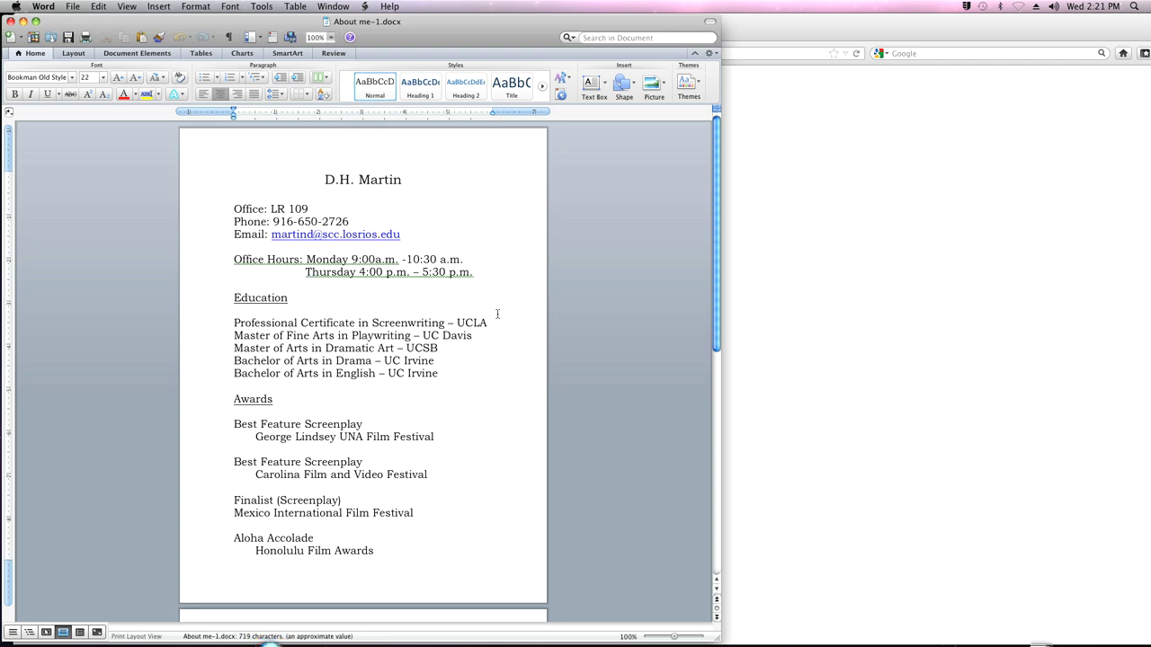
click(10, 20)
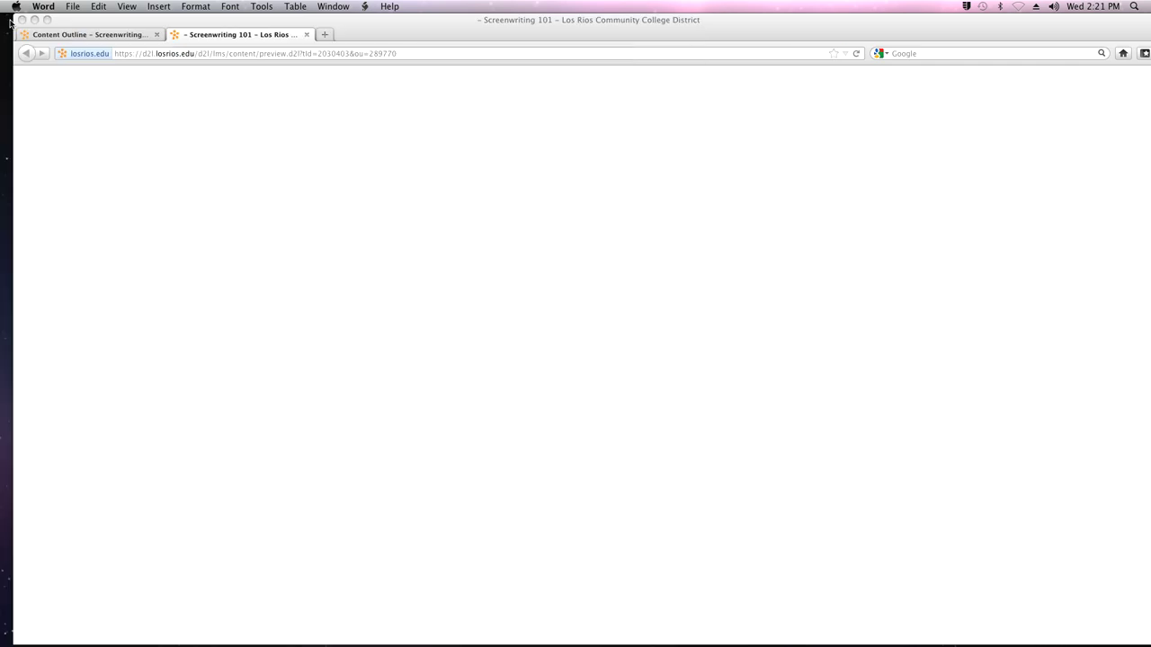
click(306, 35)
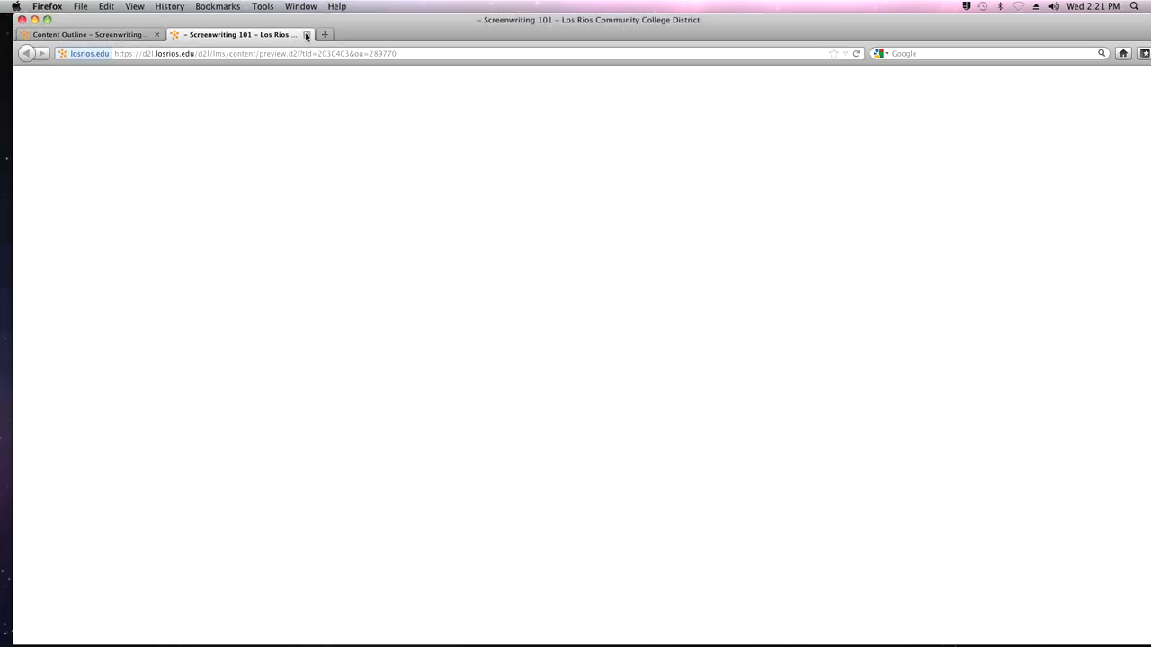
click(304, 36)
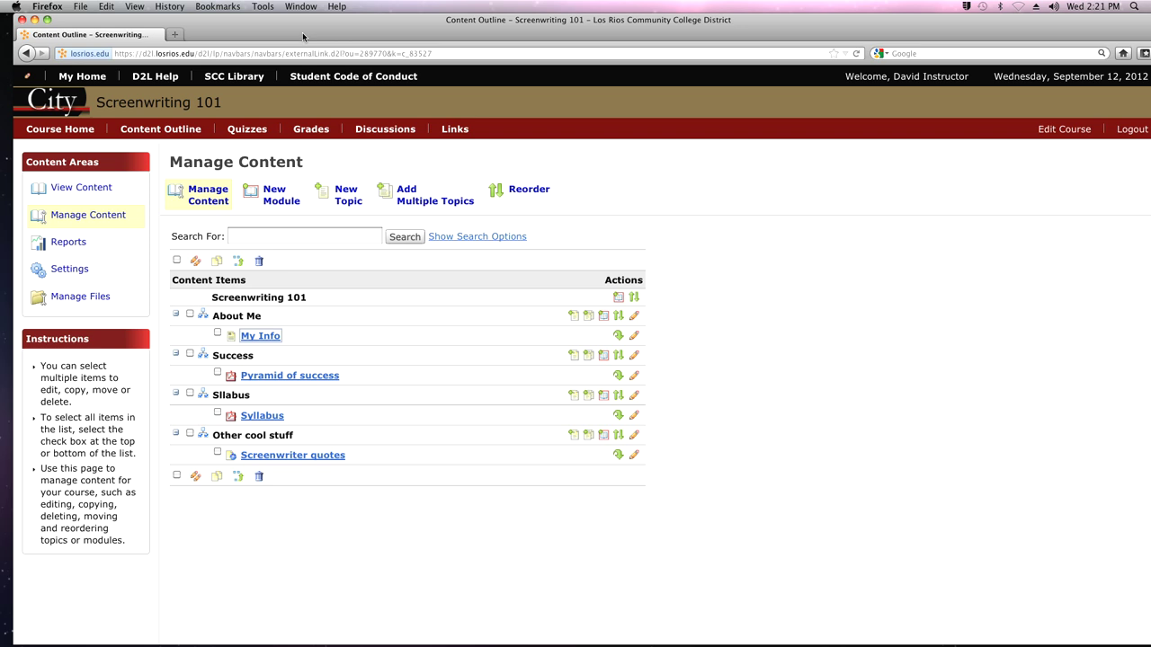
Examine the modules listed in the Browse the Content Outline widget on the course home page and compare them with the content outline.
click(64, 131)
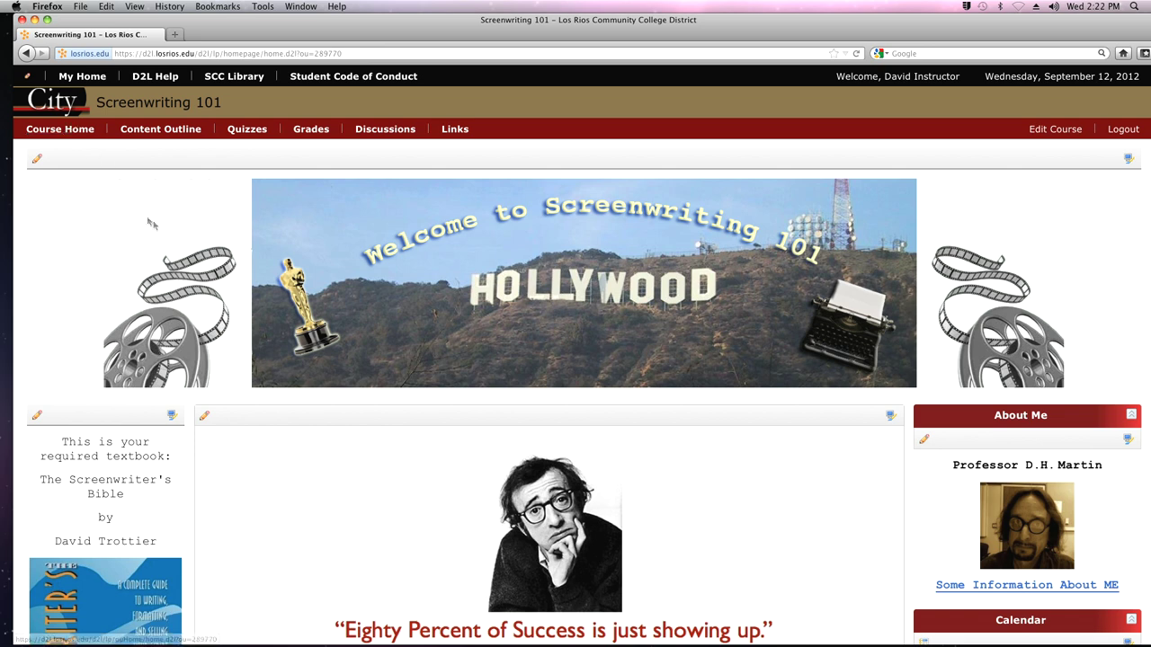
scroll(344, 251, down, 2)
scroll(345, 251, down, 6)
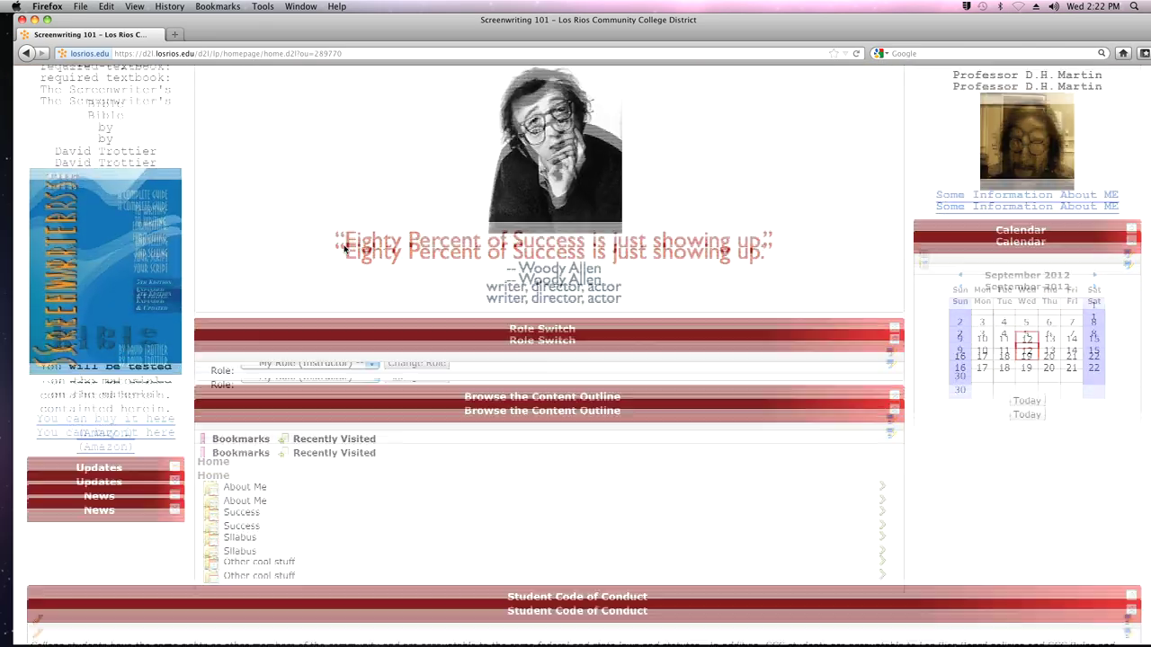
scroll(344, 251, down, 1)
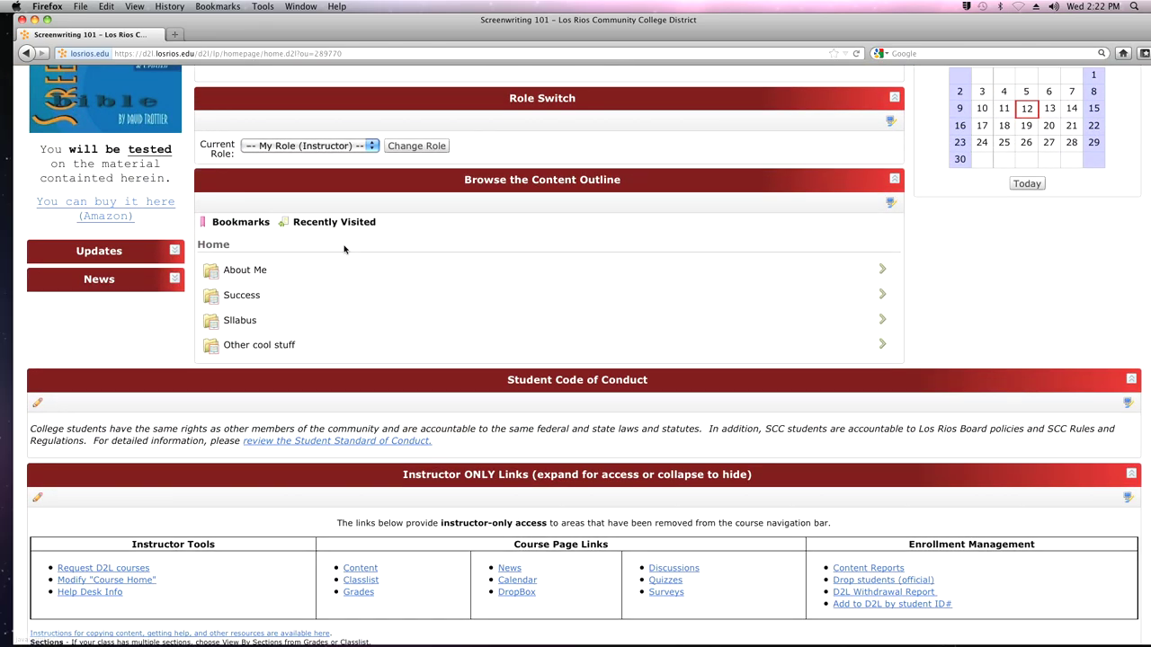
scroll(343, 249, up, 5)
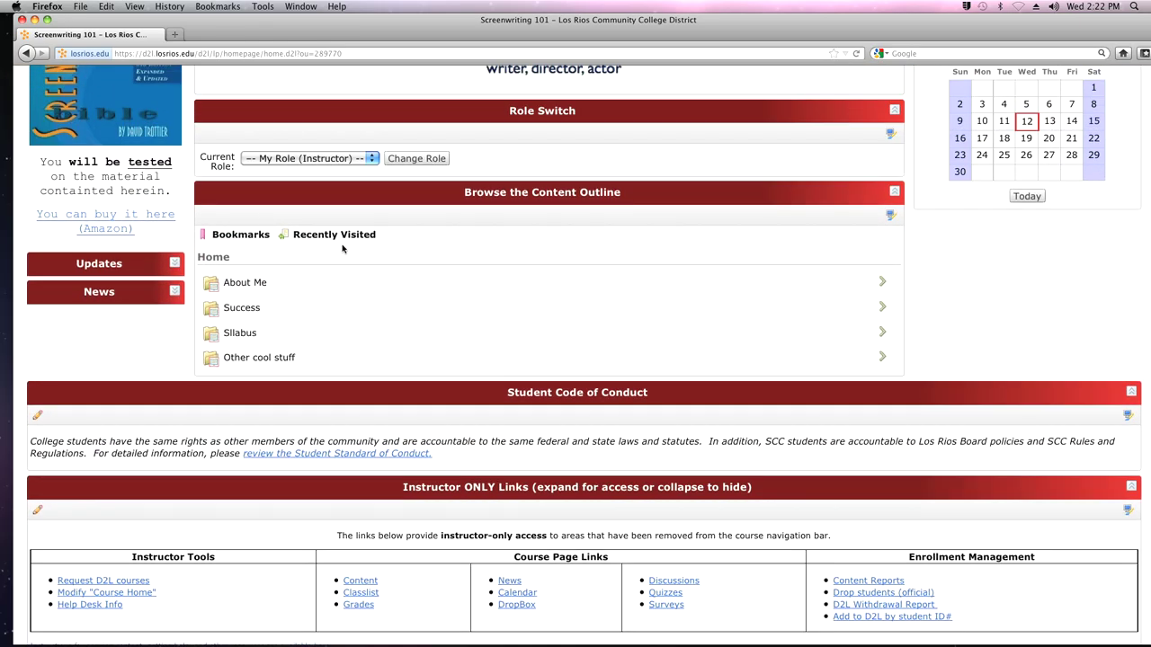
scroll(343, 249, down, 4)
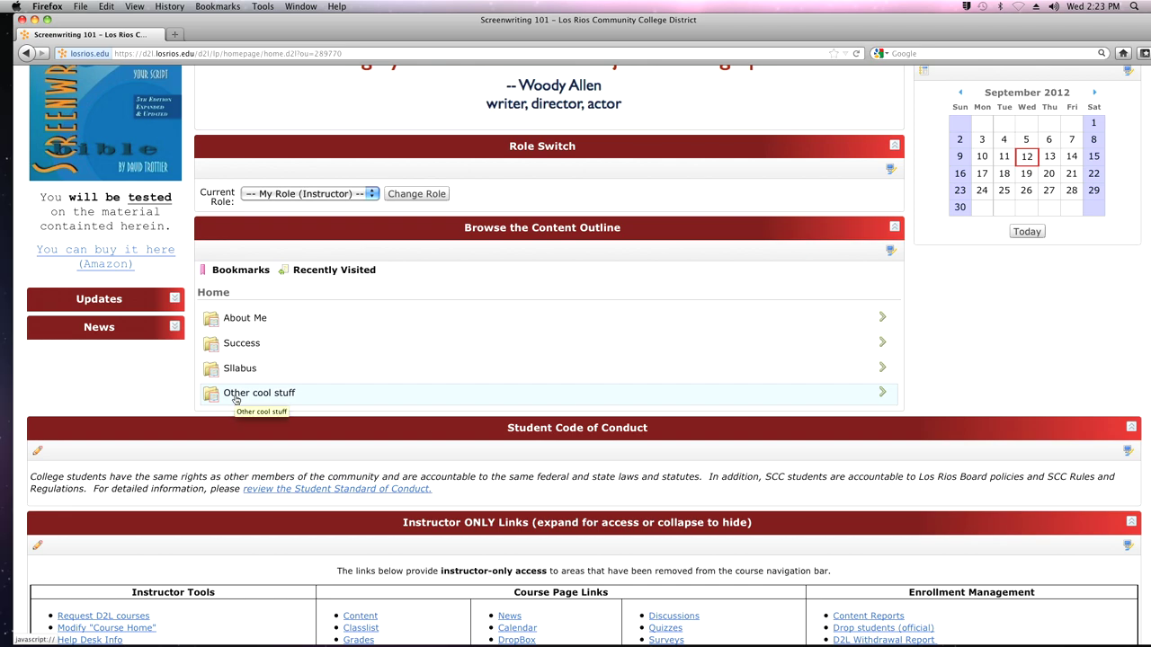
scroll(235, 400, up, 6)
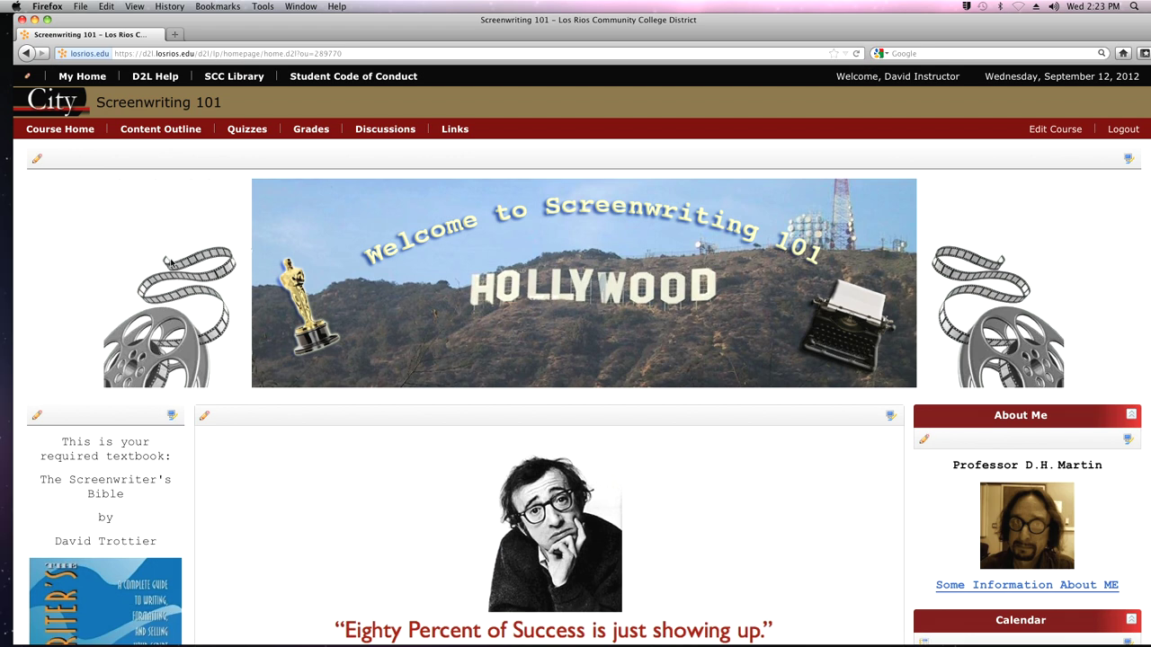
click(160, 132)
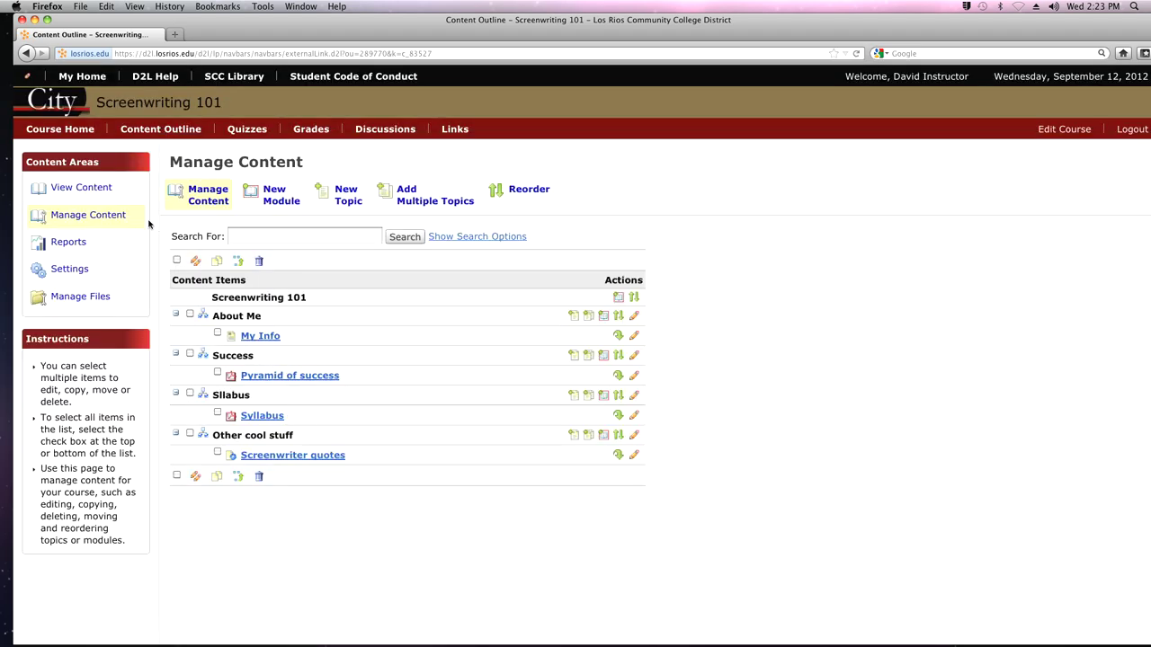
click(79, 131)
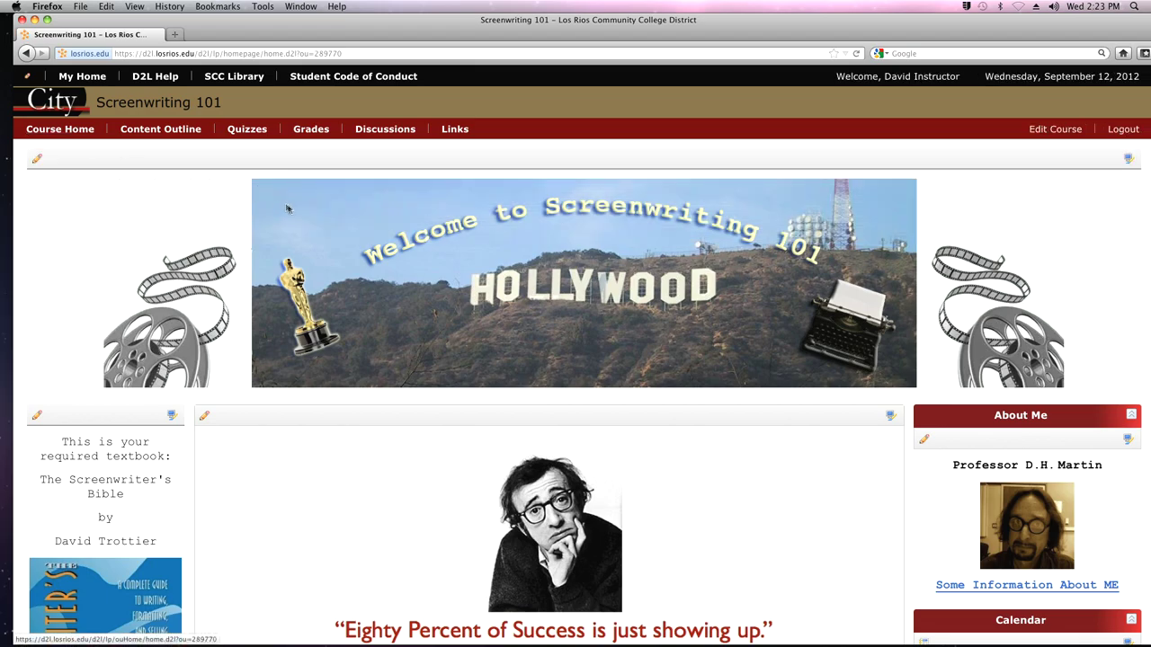
scroll(360, 232, down, 5)
scroll(359, 234, down, 5)
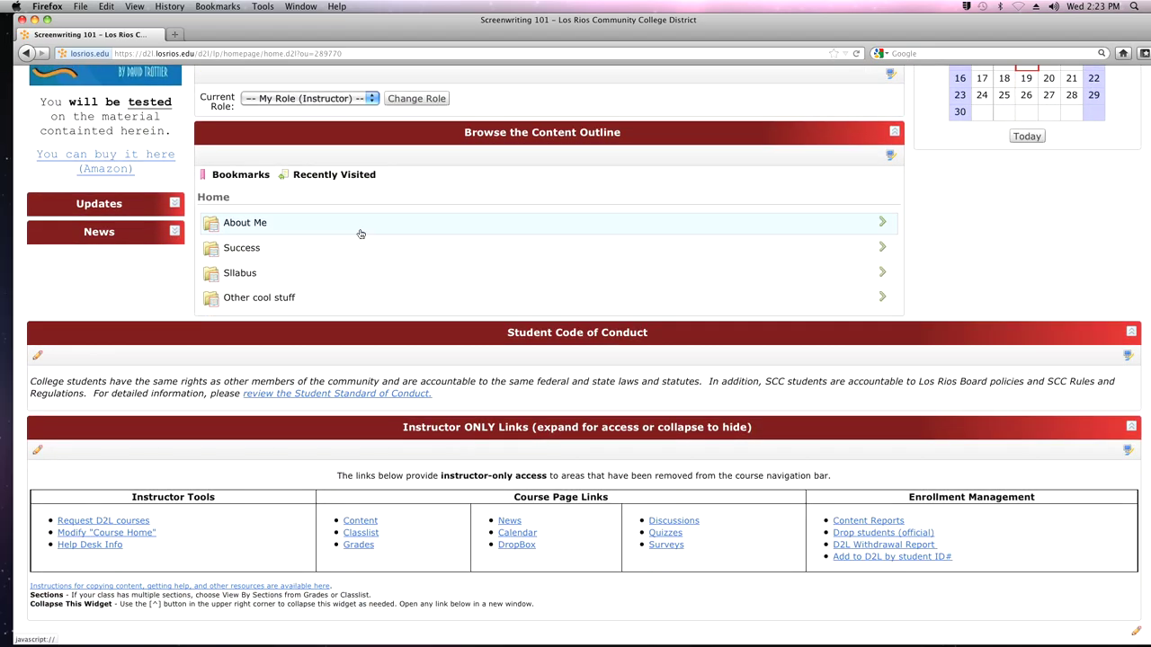
scroll(360, 234, up, 10)
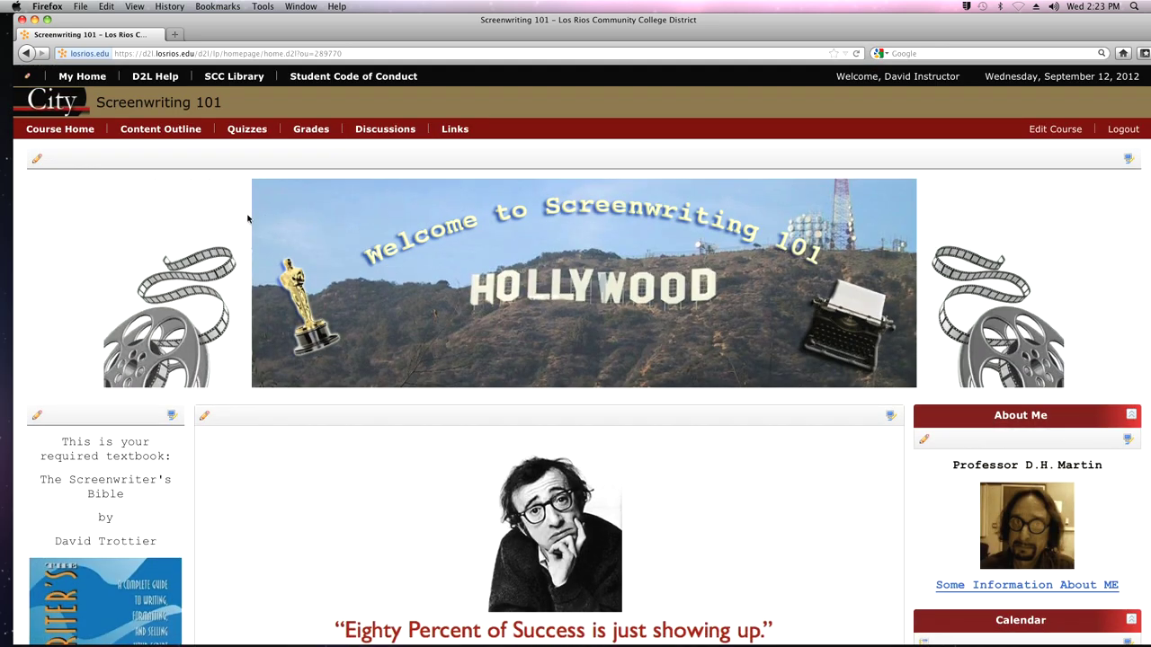
In the content outline, start a new Quicklink topic with Other cool stuff as its parent module.
click(161, 131)
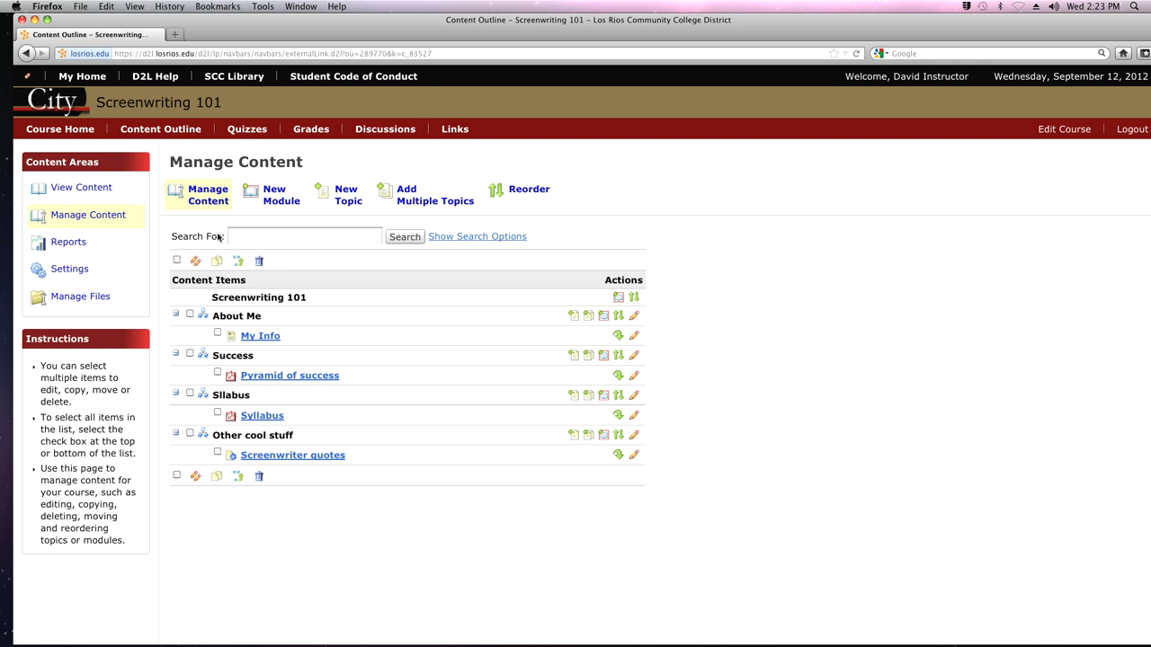
click(346, 194)
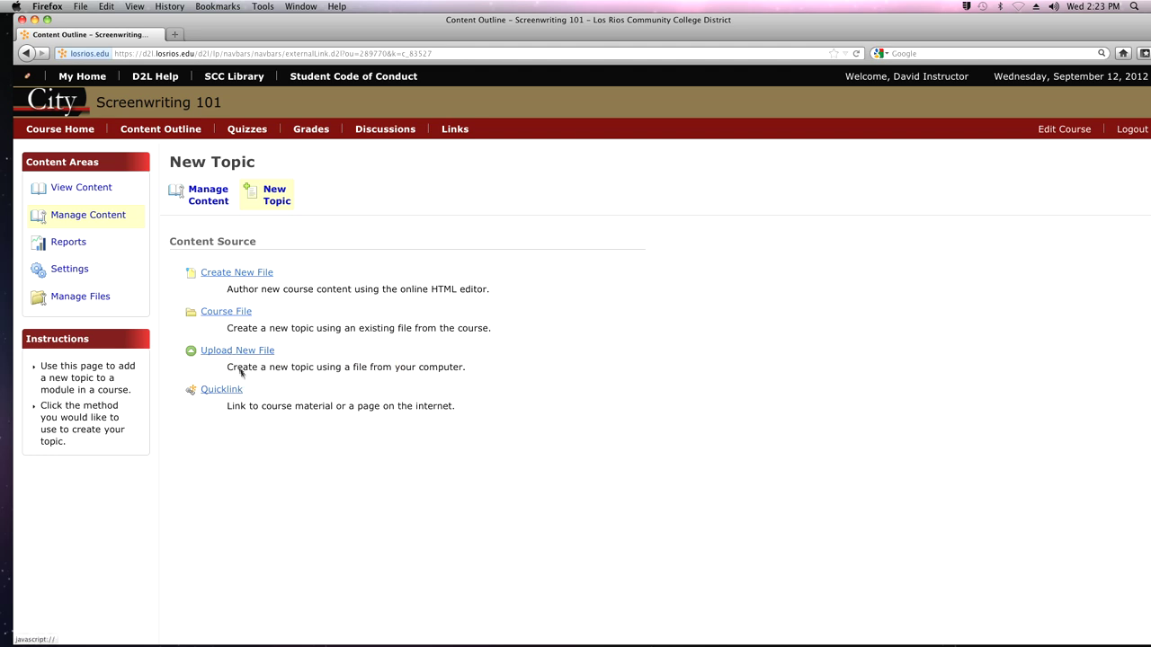
click(221, 390)
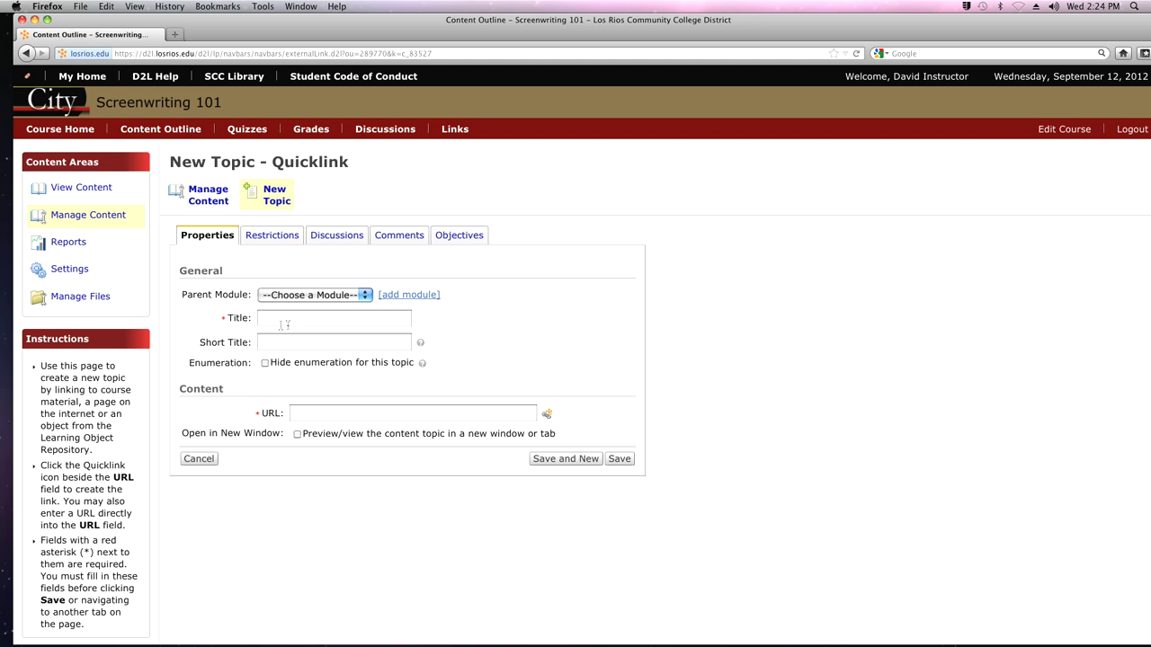
click(366, 297)
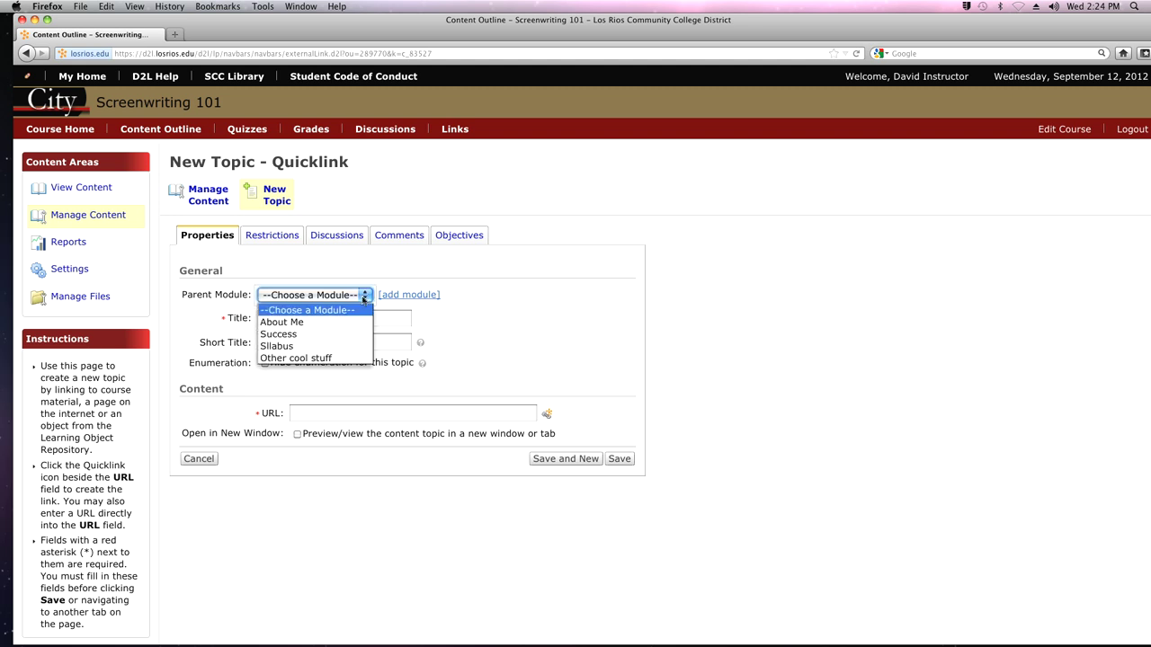
click(329, 358)
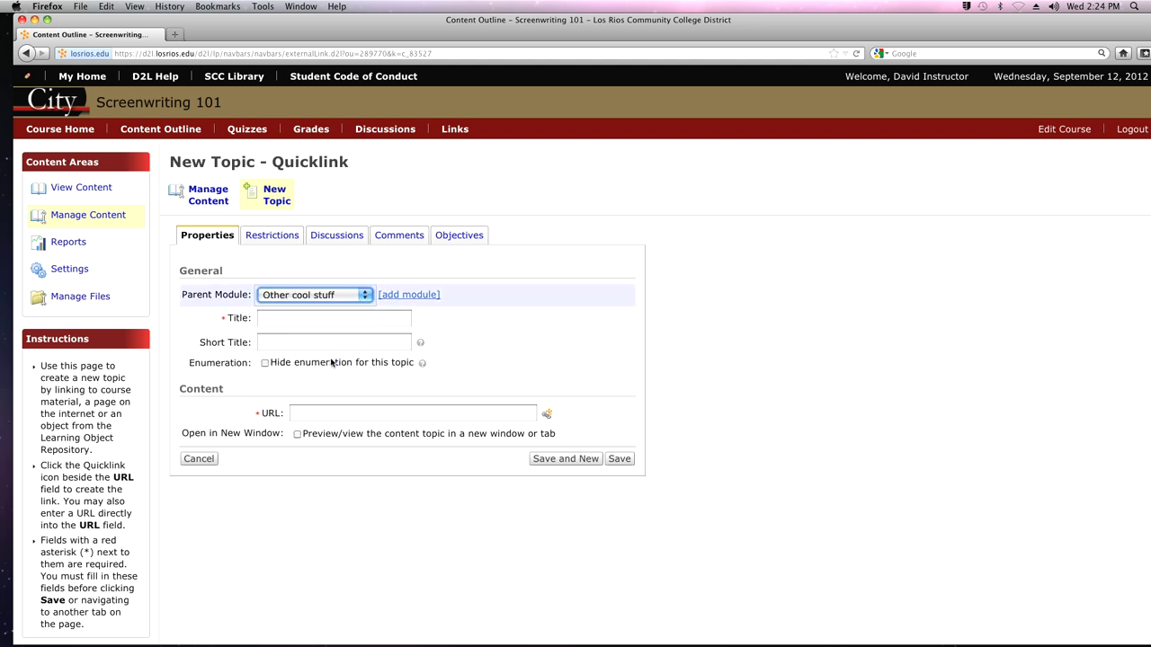
click(263, 318)
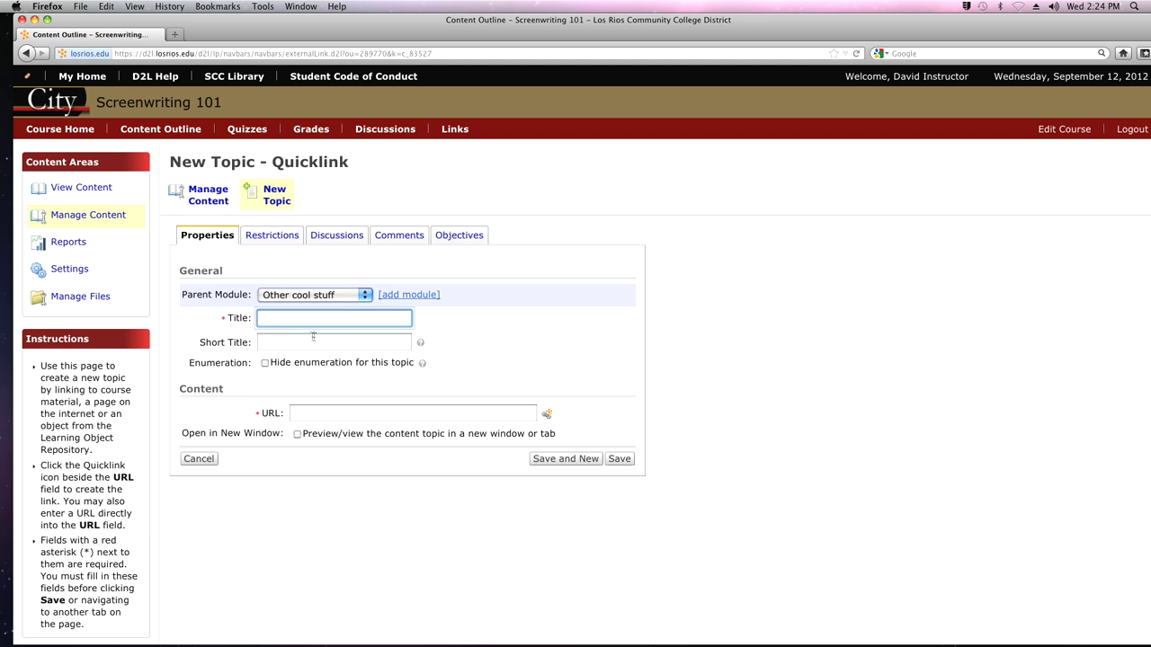
text(IMDB)
click(293, 414)
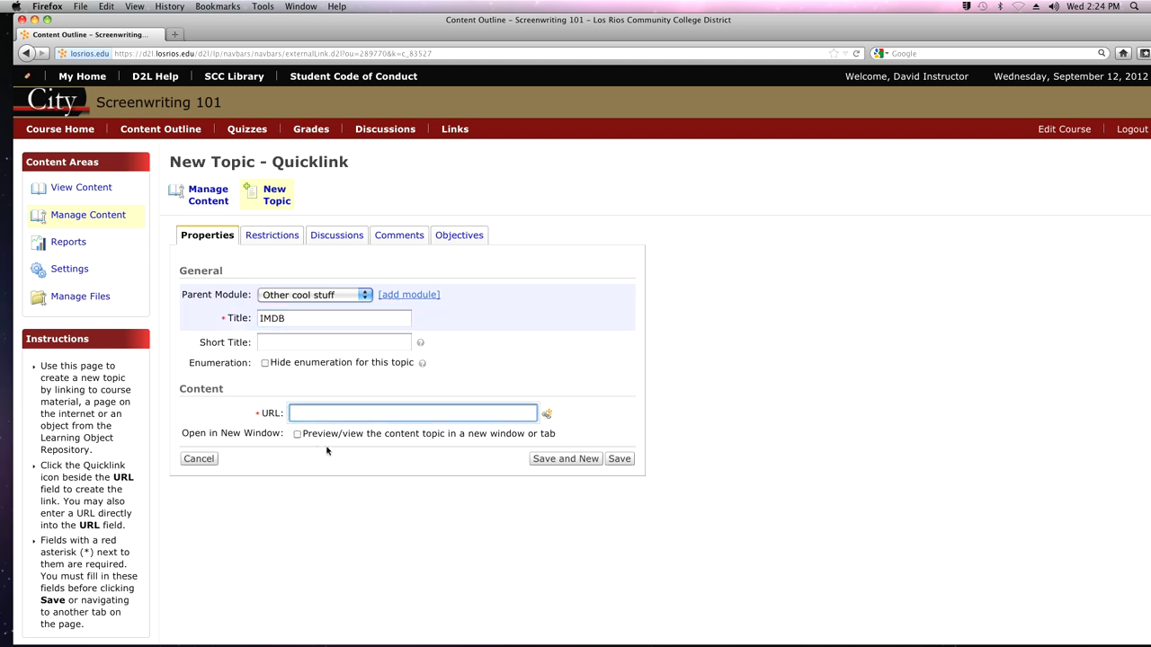
text(http://www.imdb.com)
click(619, 460)
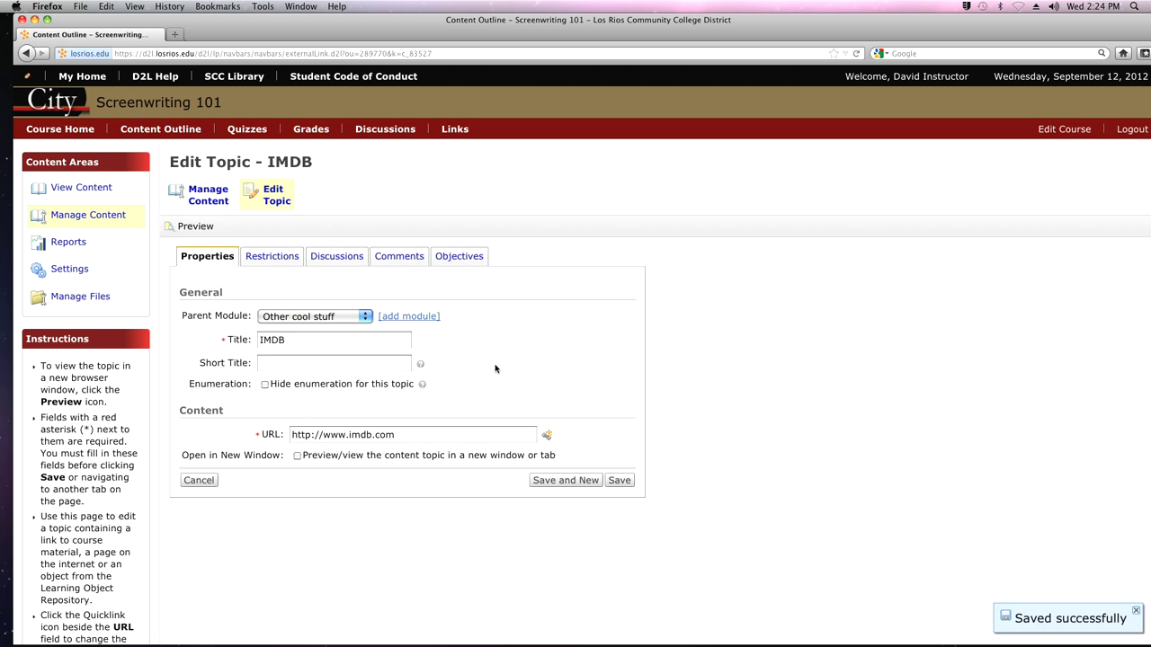
Preview the IMDB topic from the content outline, dismiss the Flash Player update window, and close the preview.
click(160, 131)
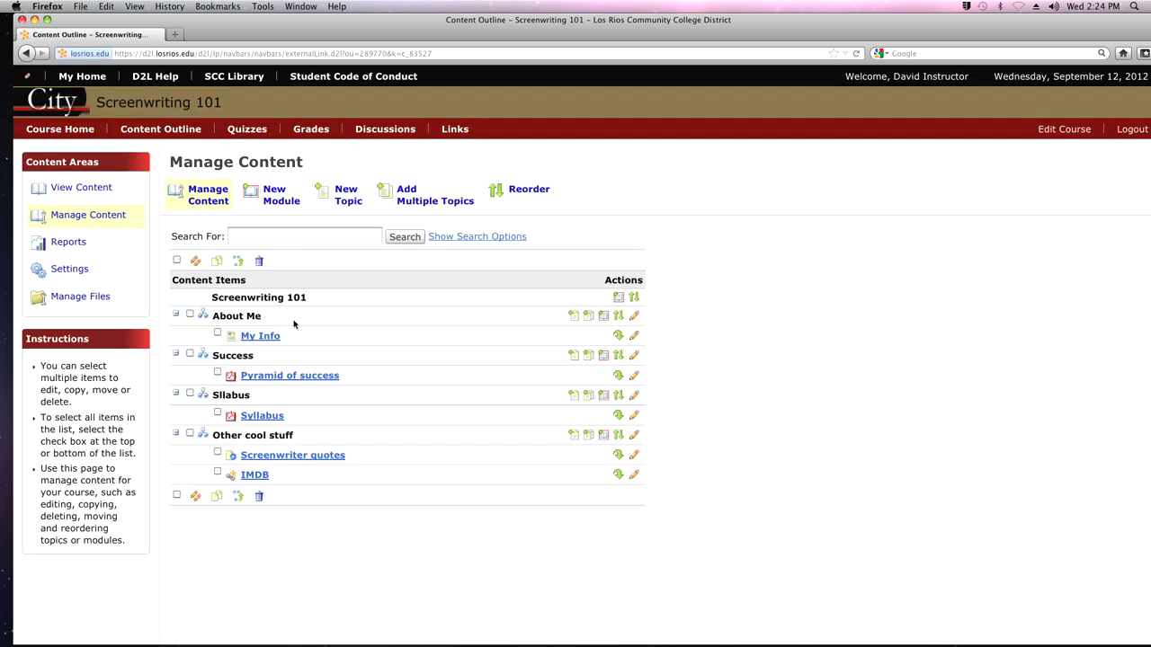
click(255, 476)
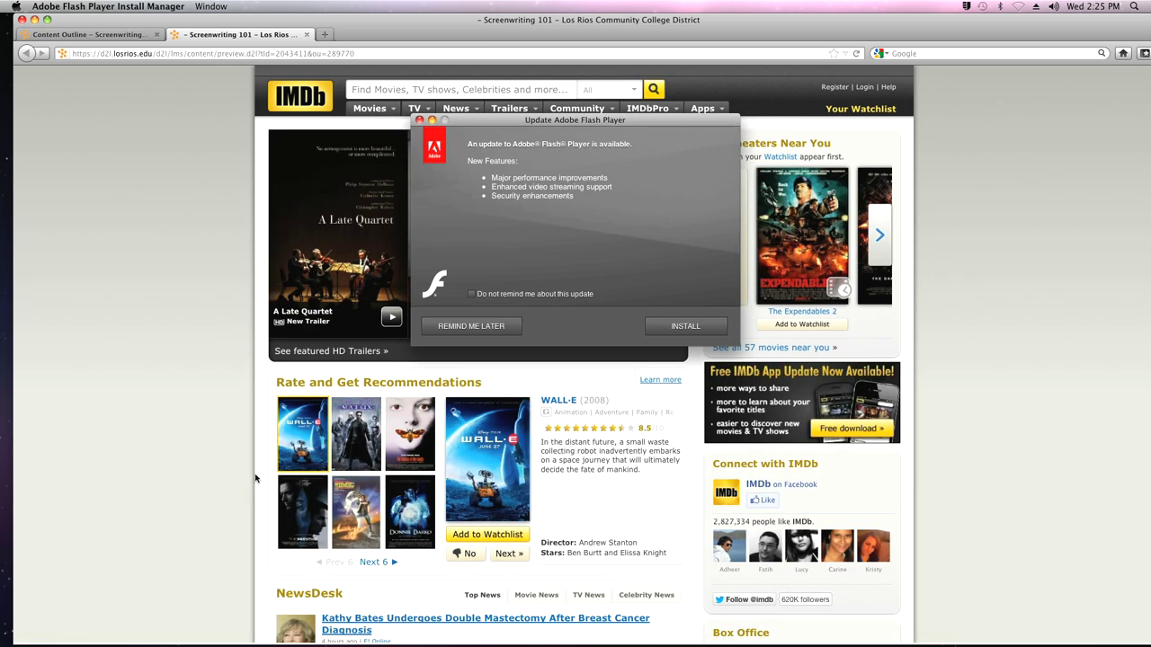
click(419, 120)
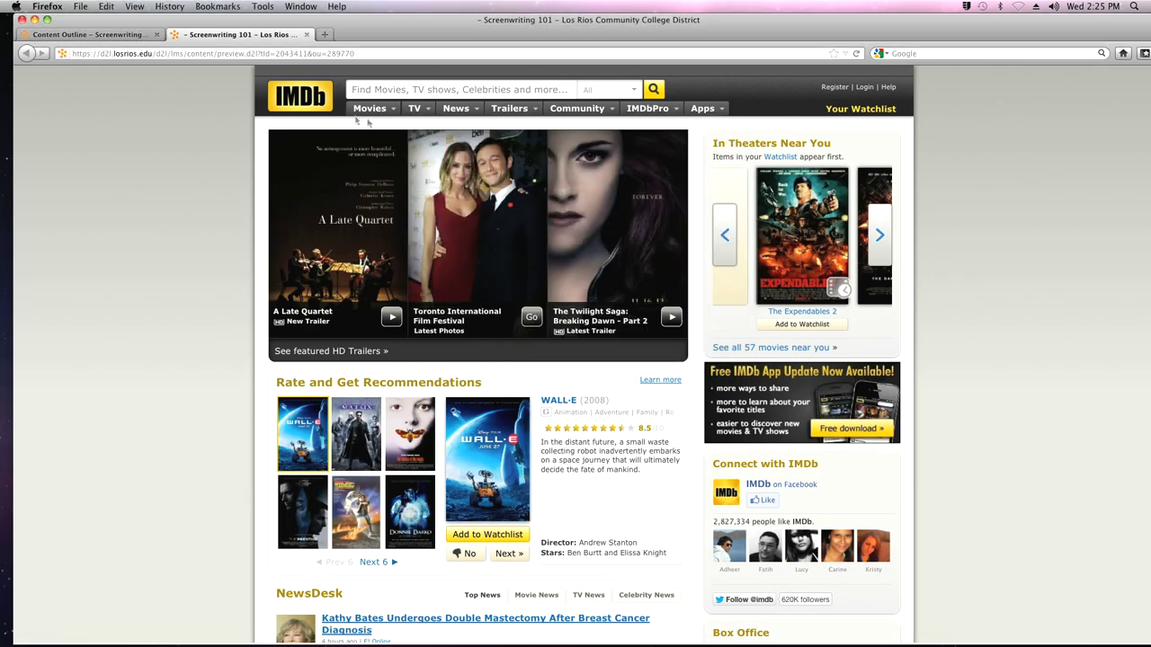
click(307, 35)
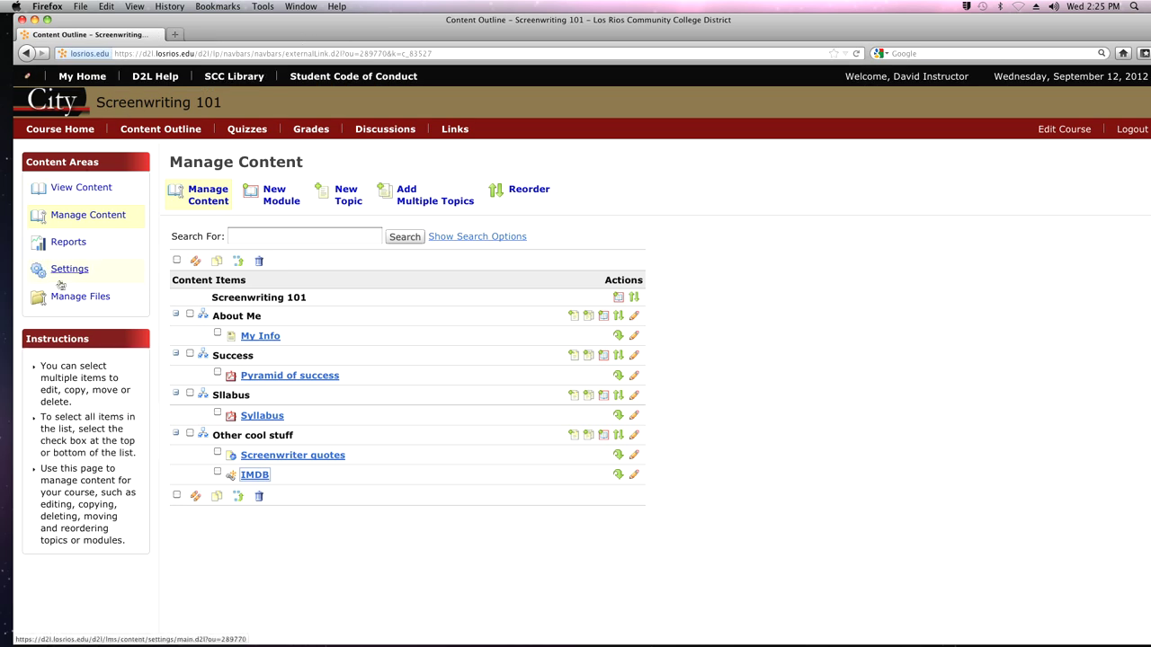
From the course home page, browse the Other cool stuff module in the content outline widget and view its Screenwriter quotes topic.
click(62, 130)
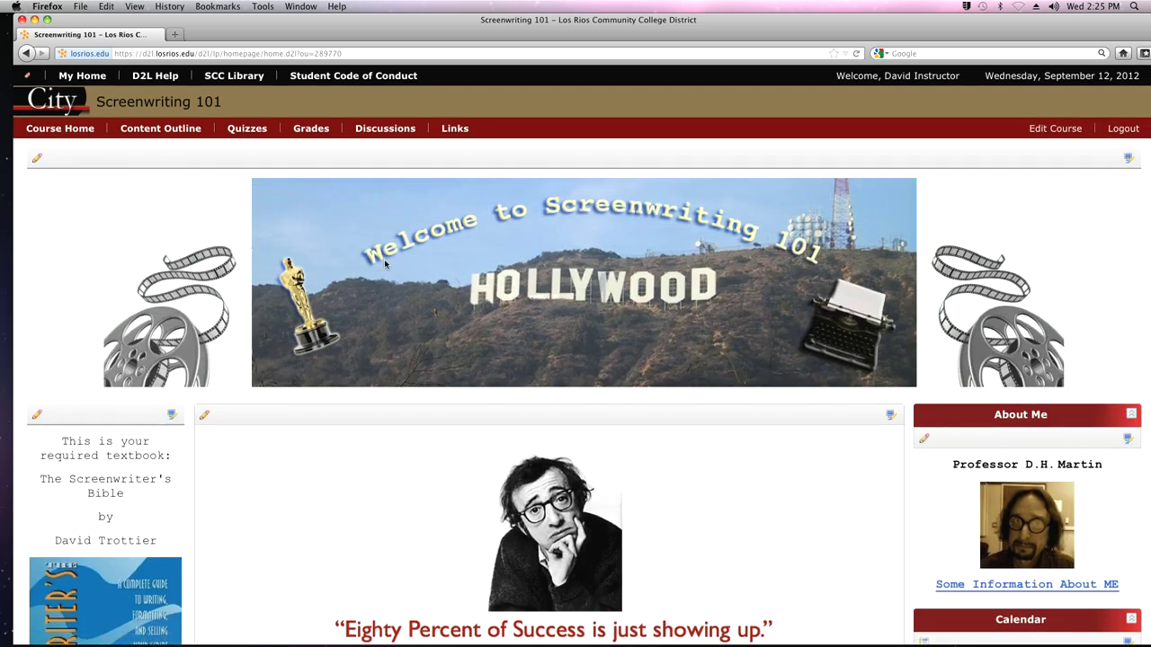
scroll(384, 259, down, 5)
scroll(384, 262, down, 3)
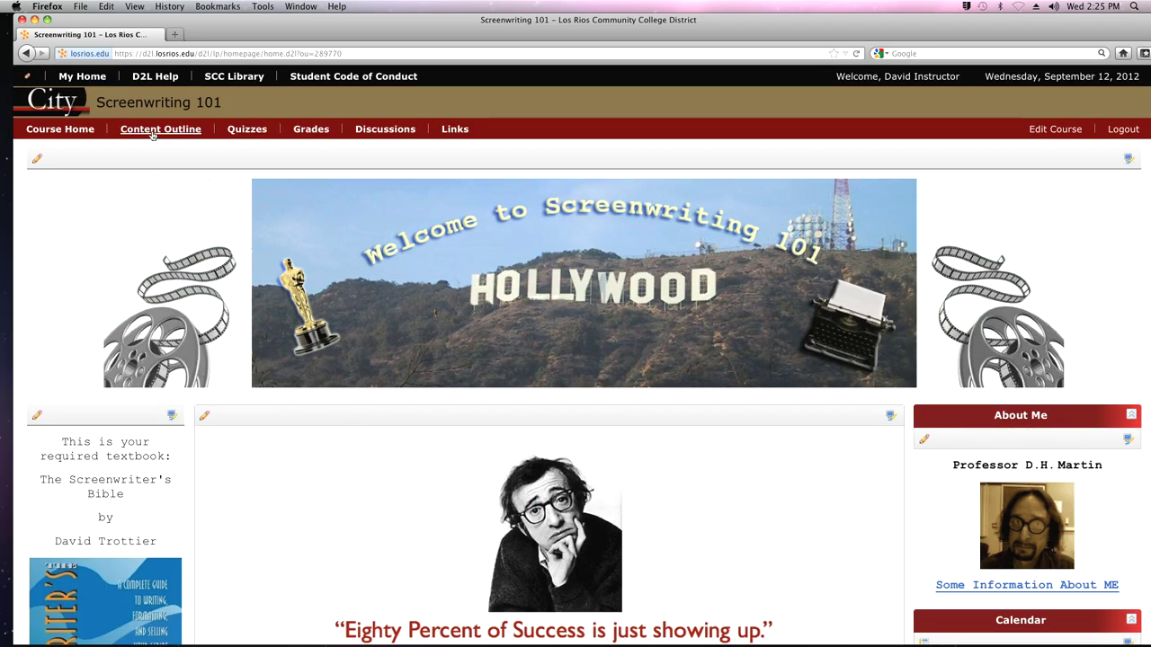
scroll(243, 265, down, 10)
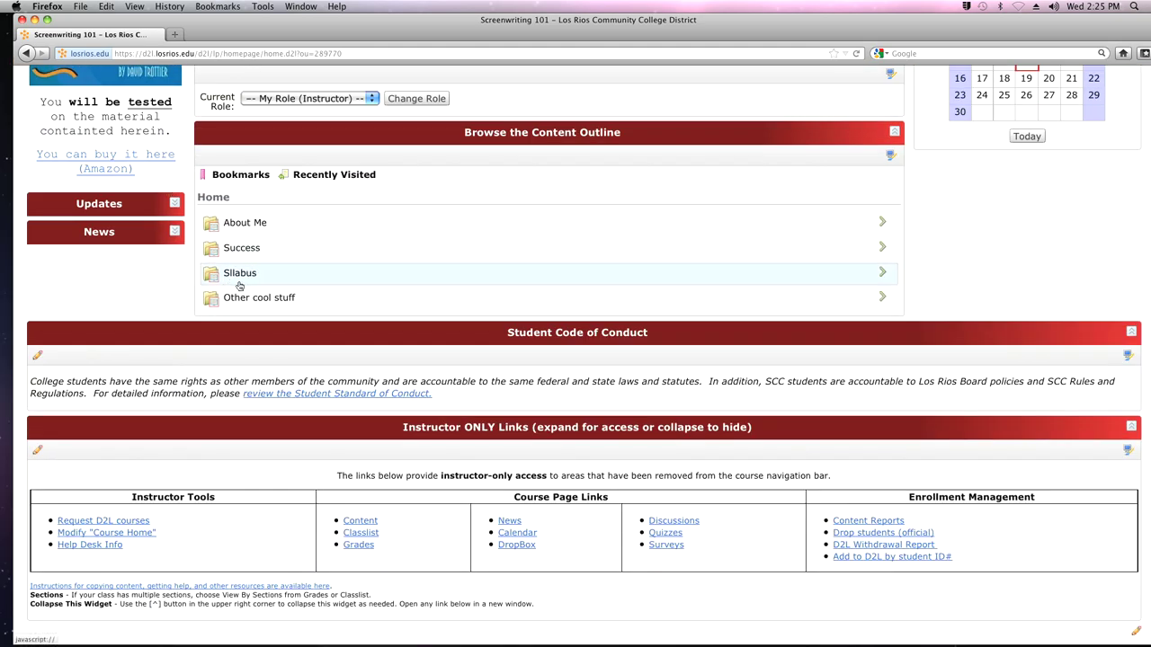
click(249, 299)
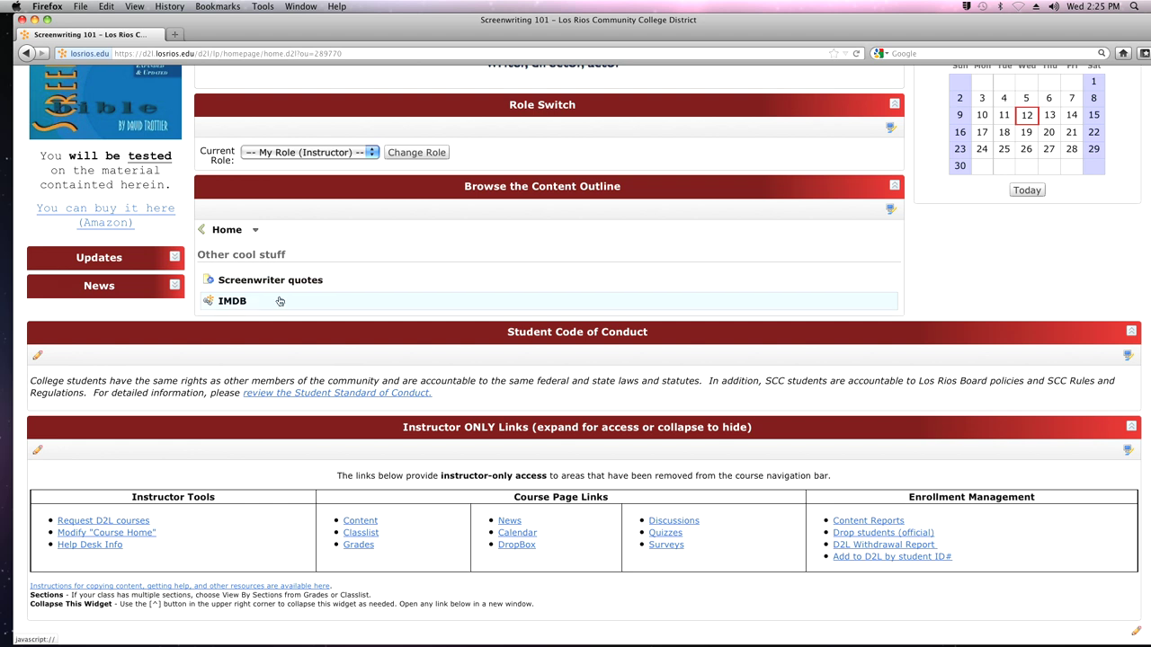
click(268, 280)
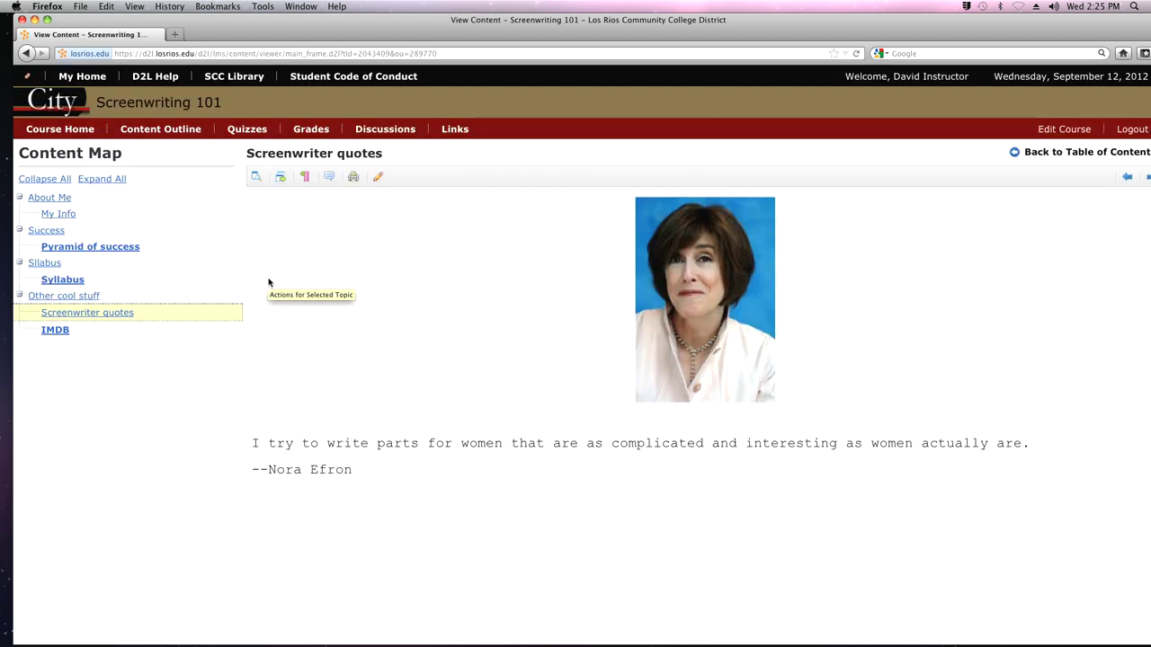
Return to the course home page and view the IMDB topic from the Other cool stuff module.
click(26, 53)
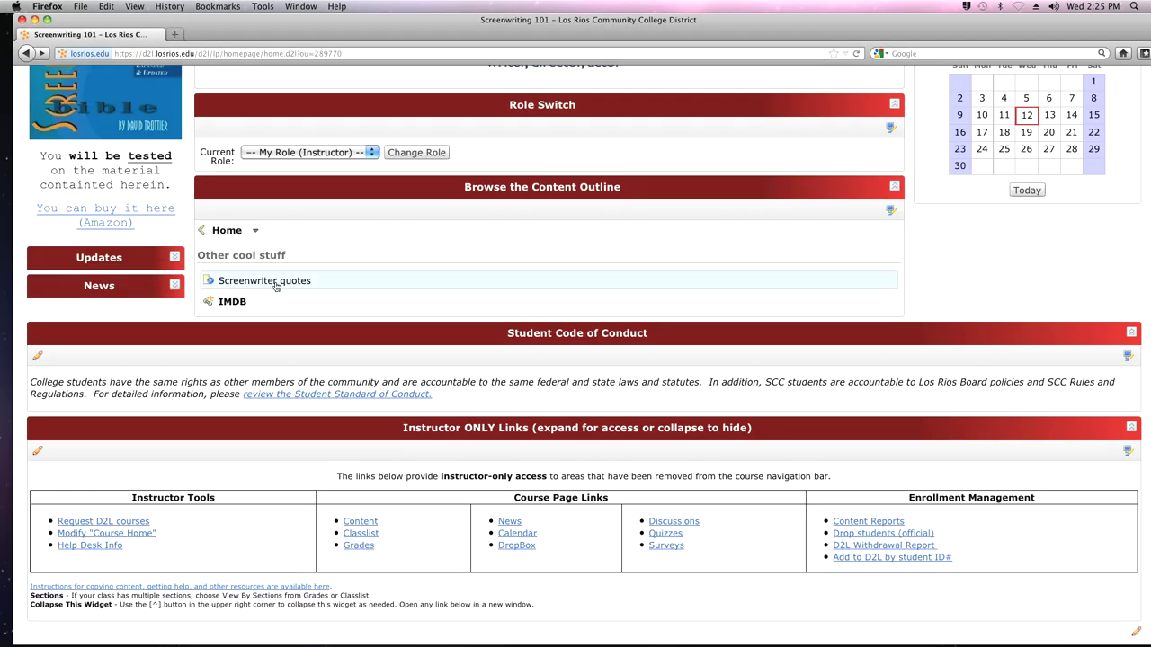
click(230, 303)
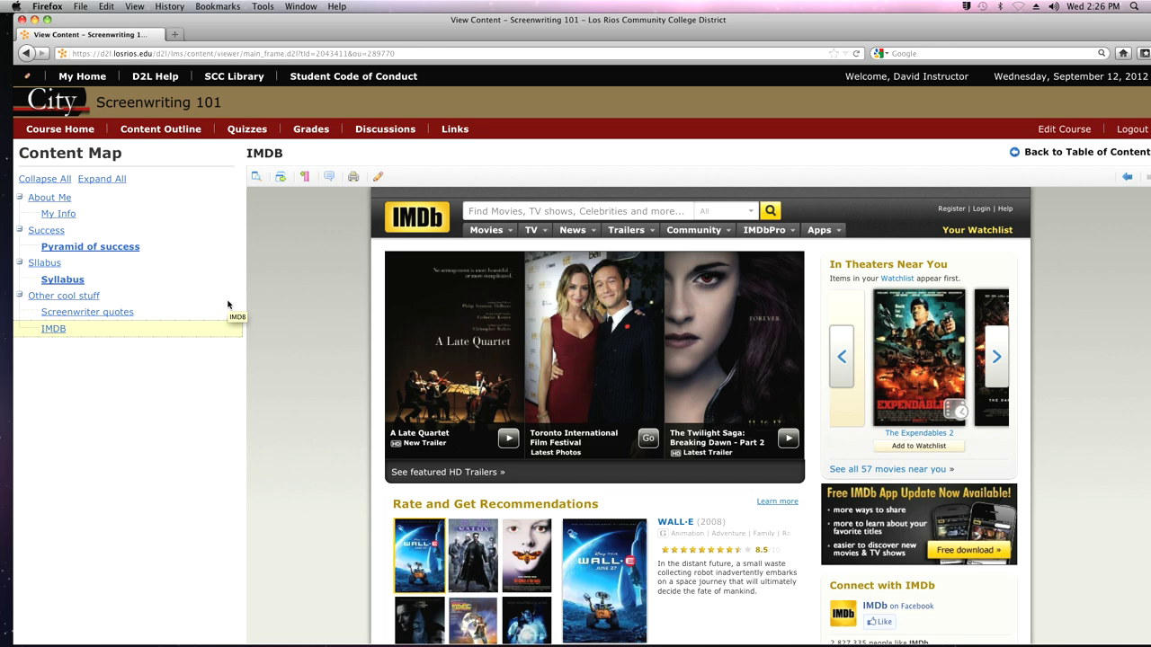
From the content outline, start a new topic that uses a file uploaded from the computer.
click(144, 131)
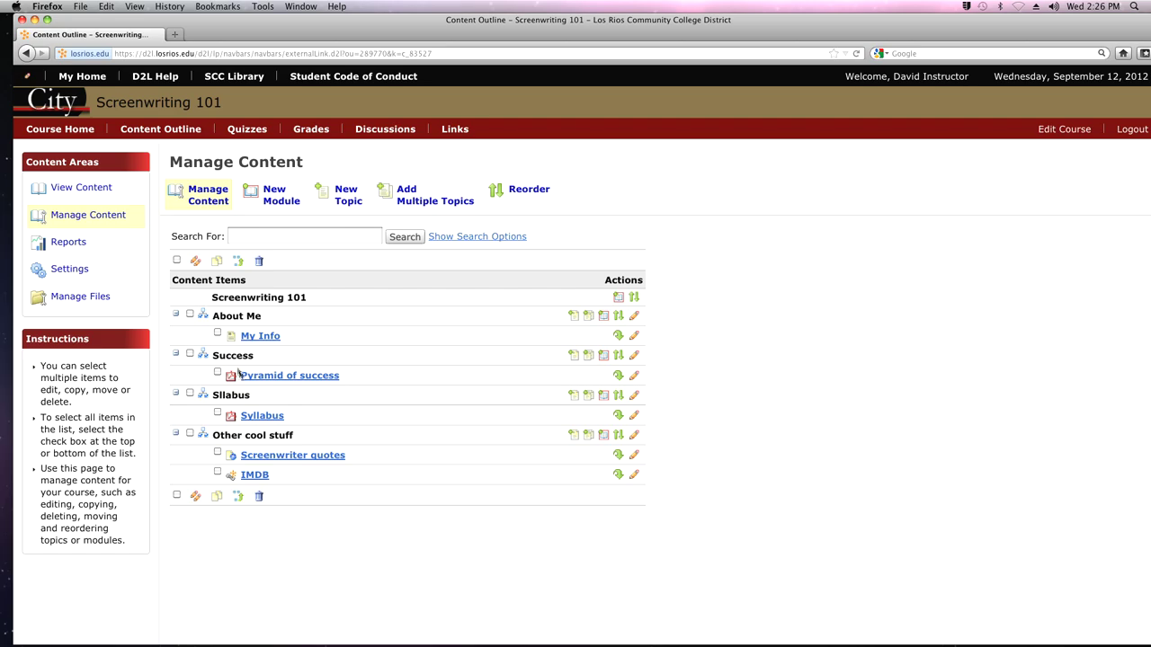
drag(579, 27, 539, 149)
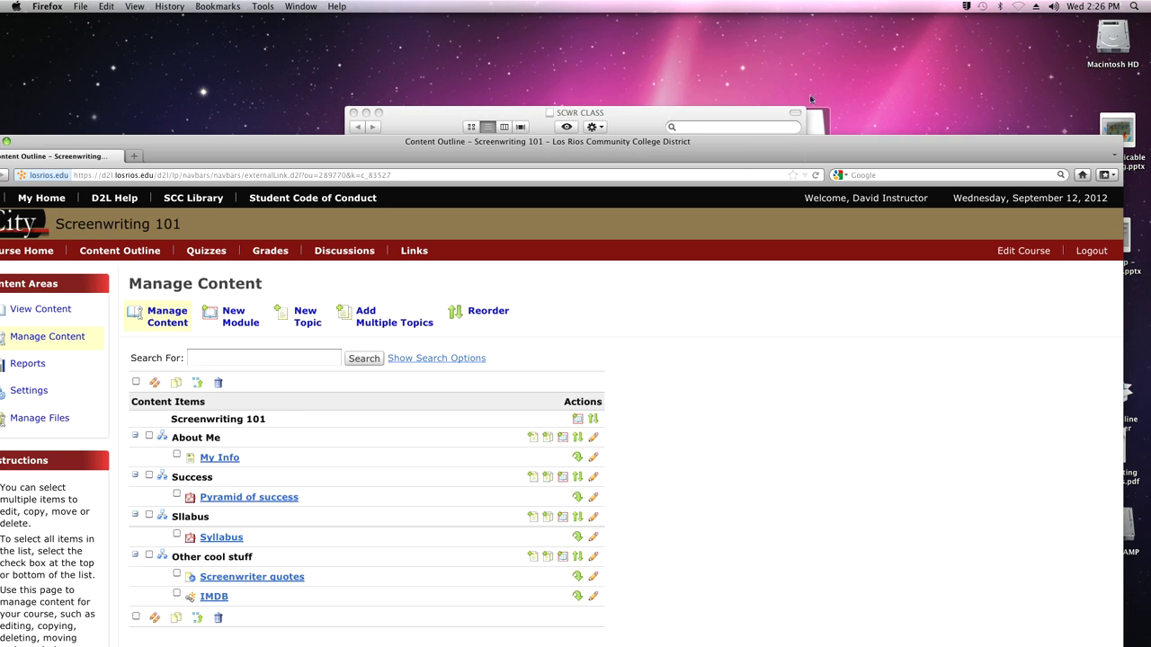
drag(783, 150, 792, 138)
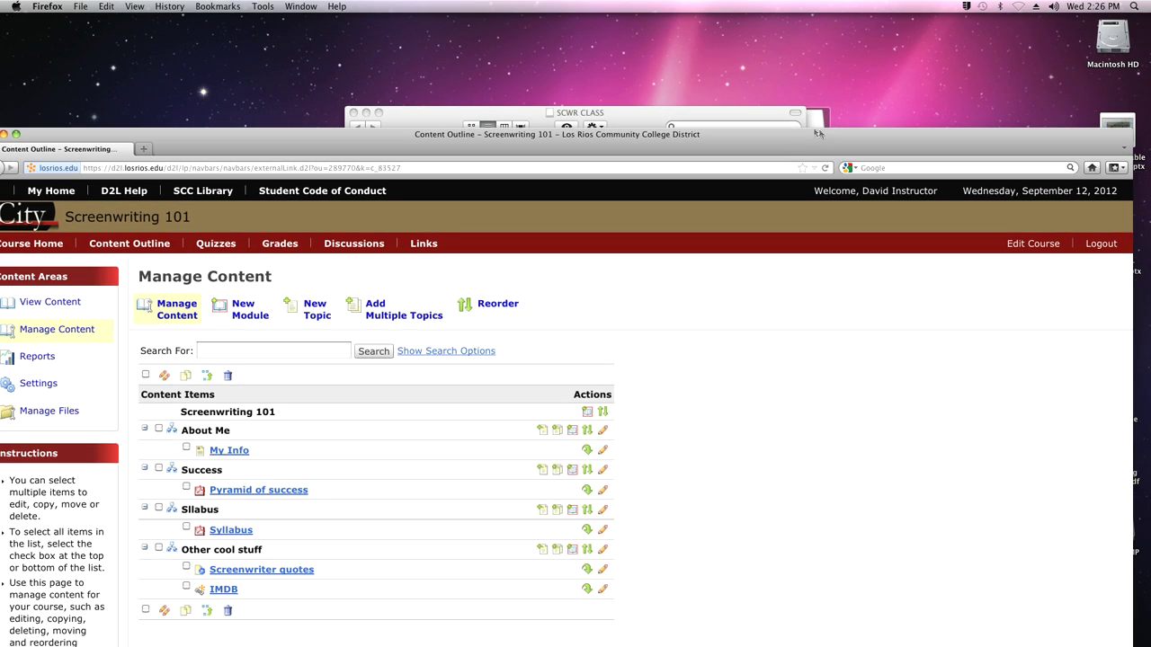
drag(716, 141, 732, 35)
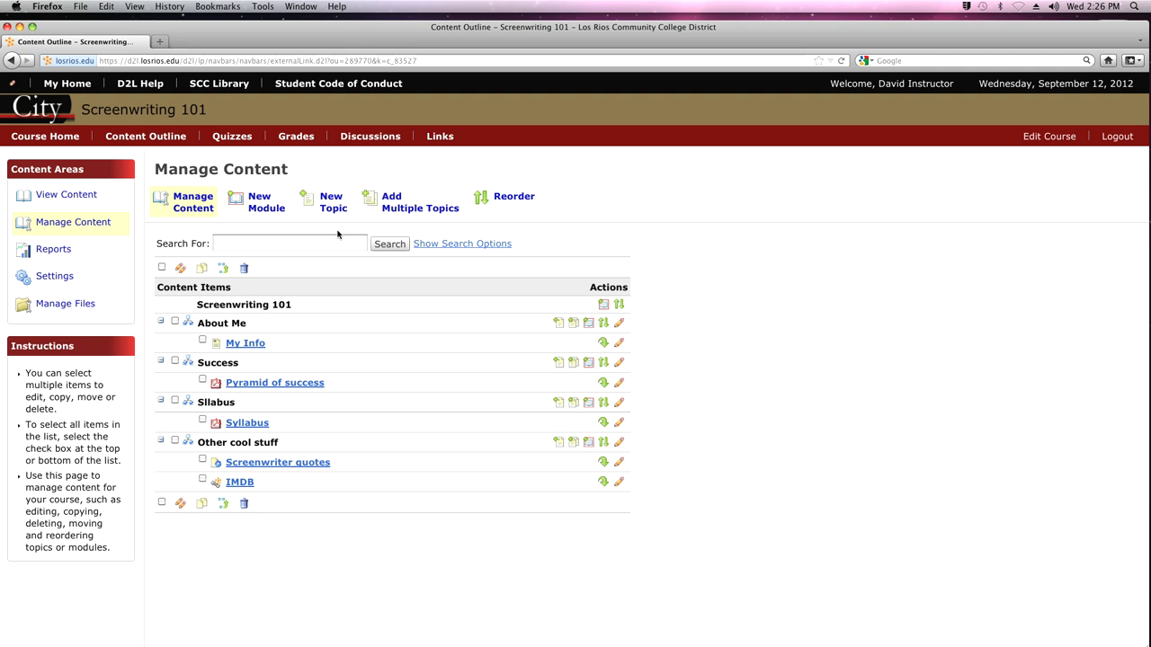
click(333, 202)
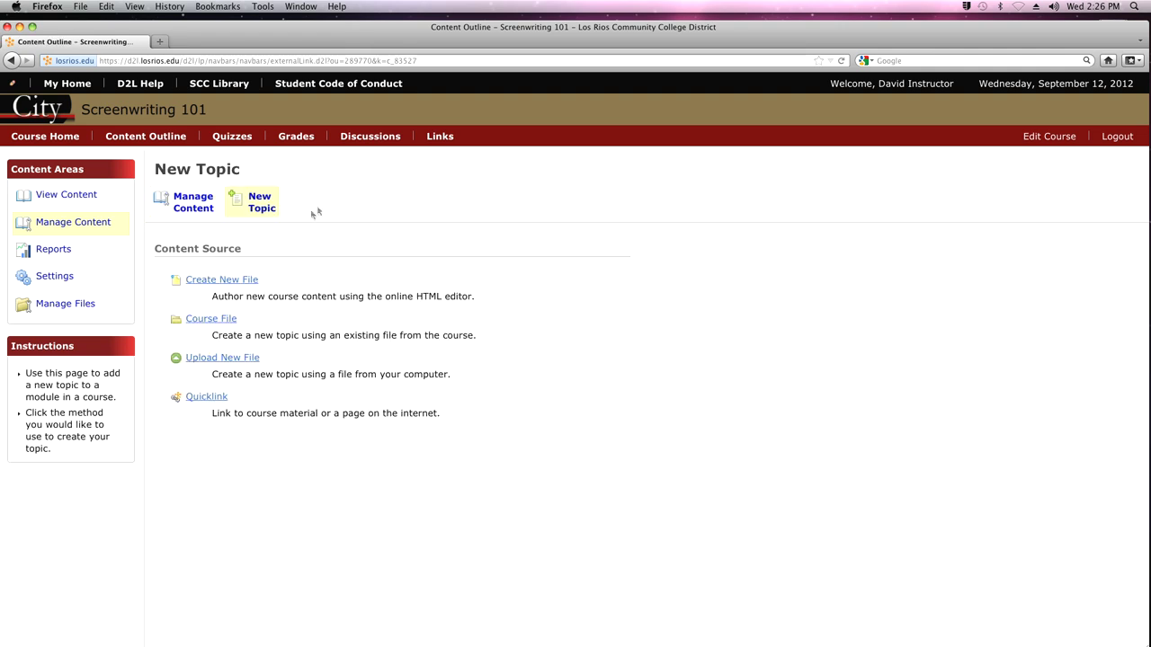
click(215, 358)
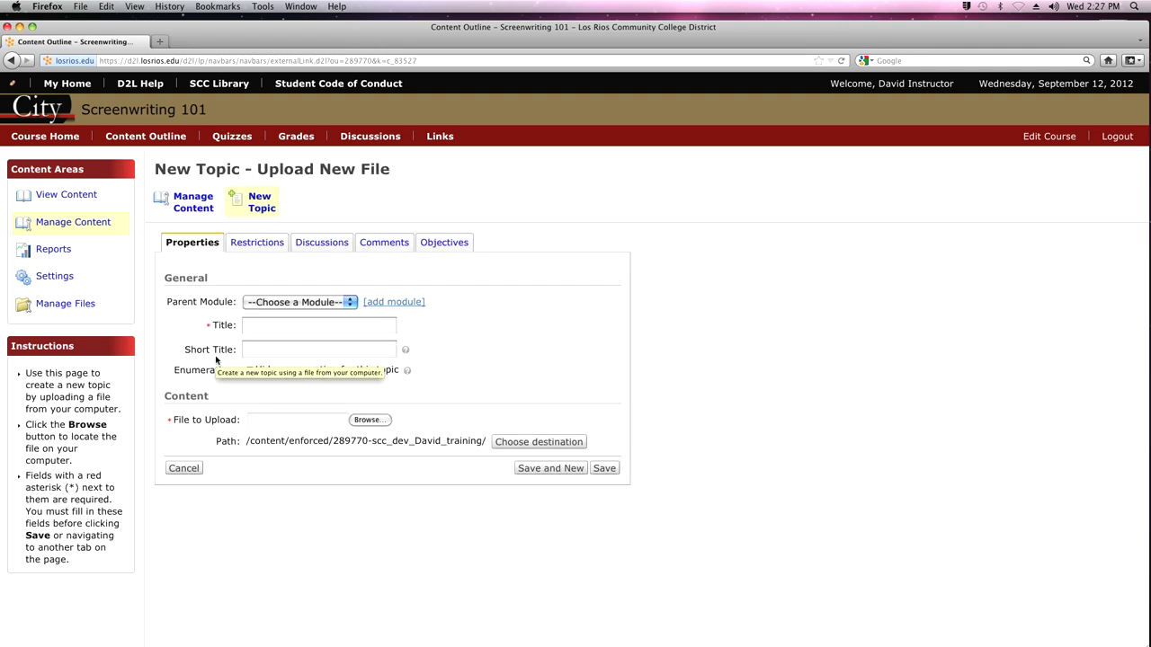
Title the new topic Winslow and the Emperor and give it the short title Winslow.
click(250, 326)
text(Winslow )
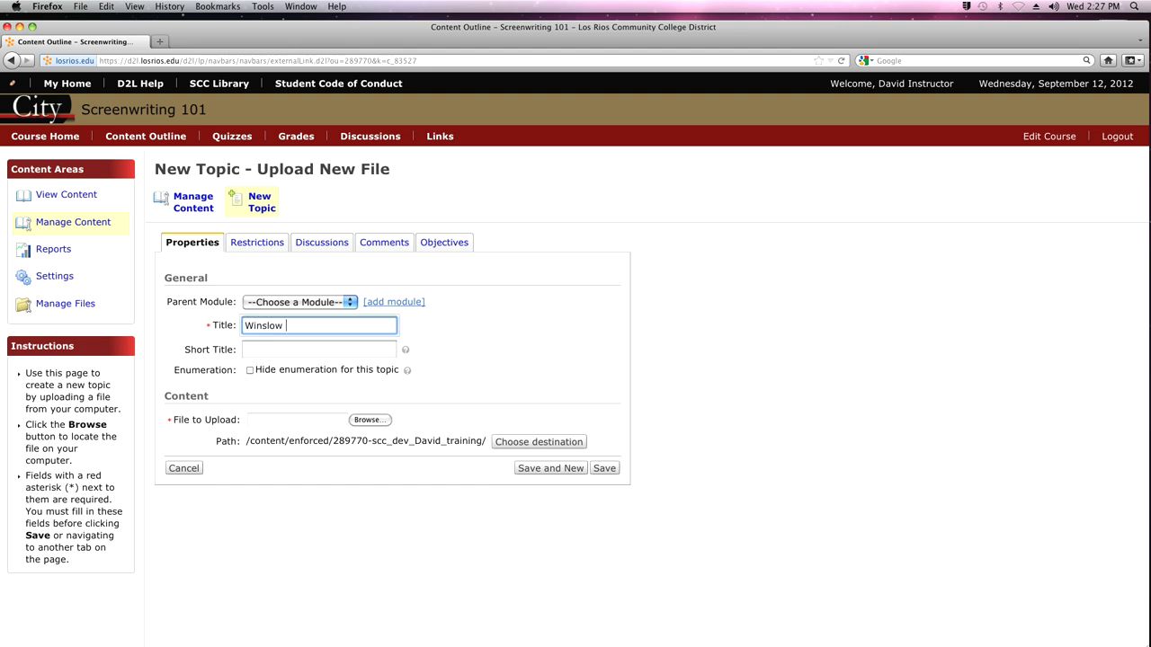
text(and the Emperor)
click(269, 350)
text(WINSLO)
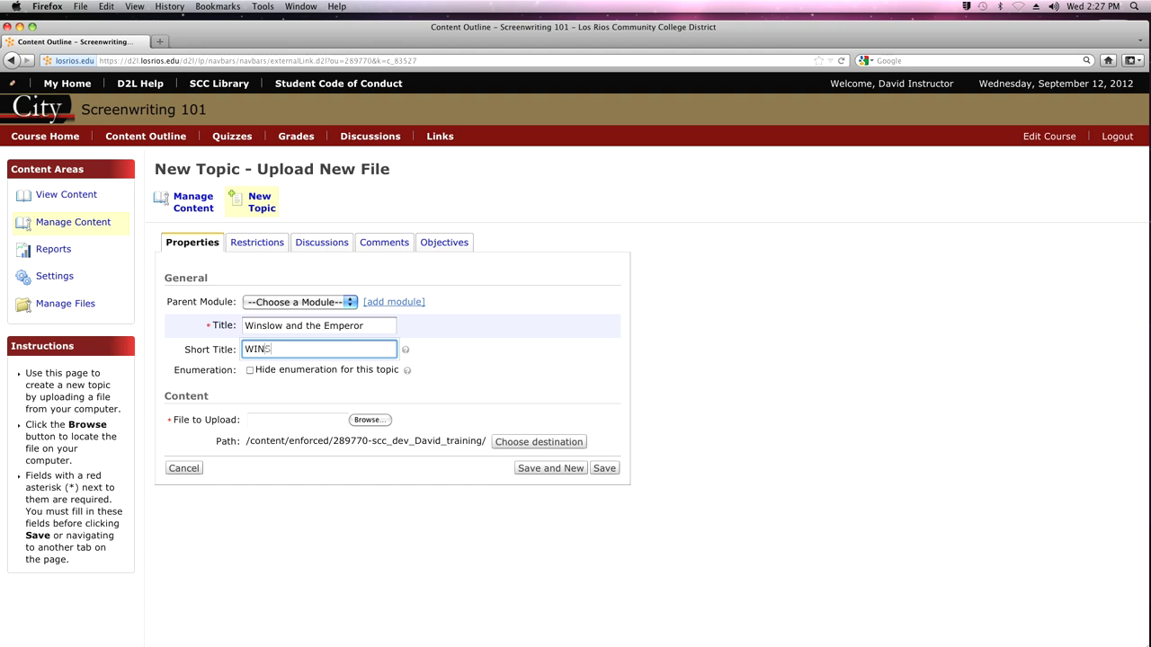
key(BackSpace)
key(BackSpace)
key(BackSpace)
key(BackSpace)
key(BackSpace)
text(inslow)
Choose Winslow and the Emperor.pdf from the SCWR CLASS drive as the topic's file to upload.
click(364, 420)
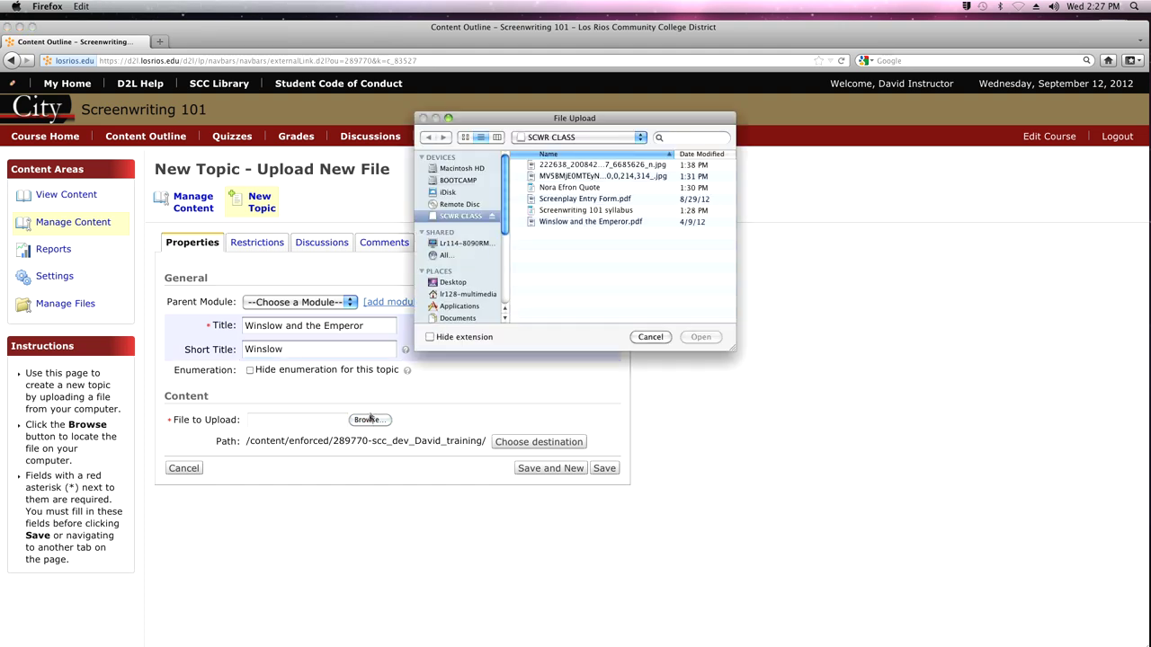
click(554, 222)
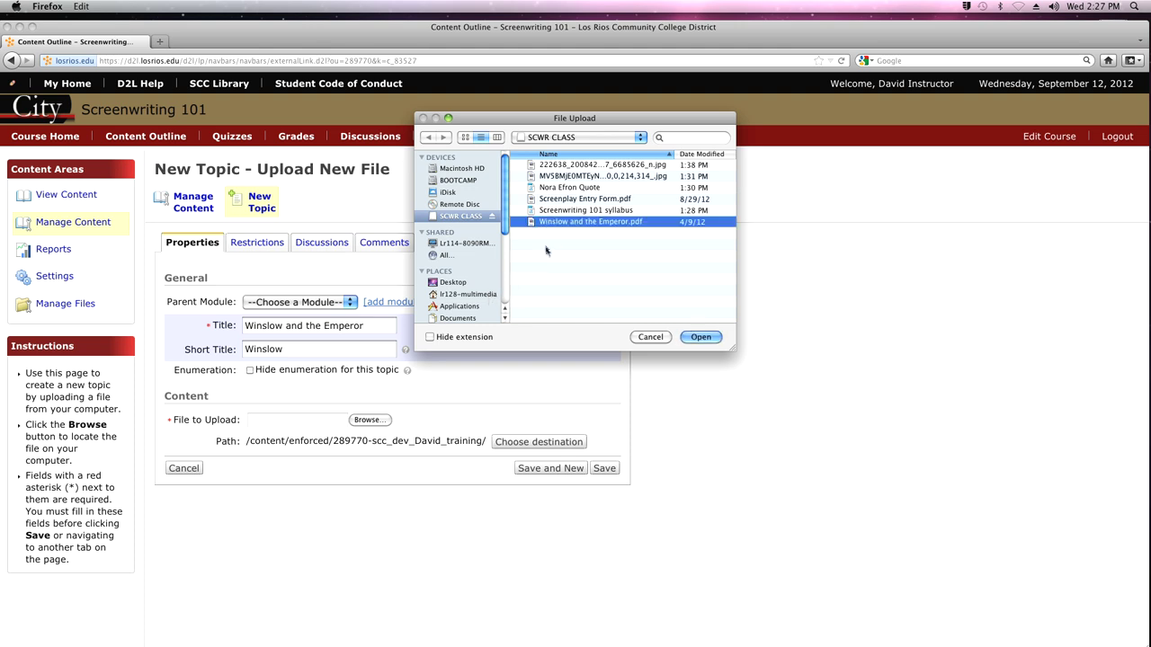
click(699, 338)
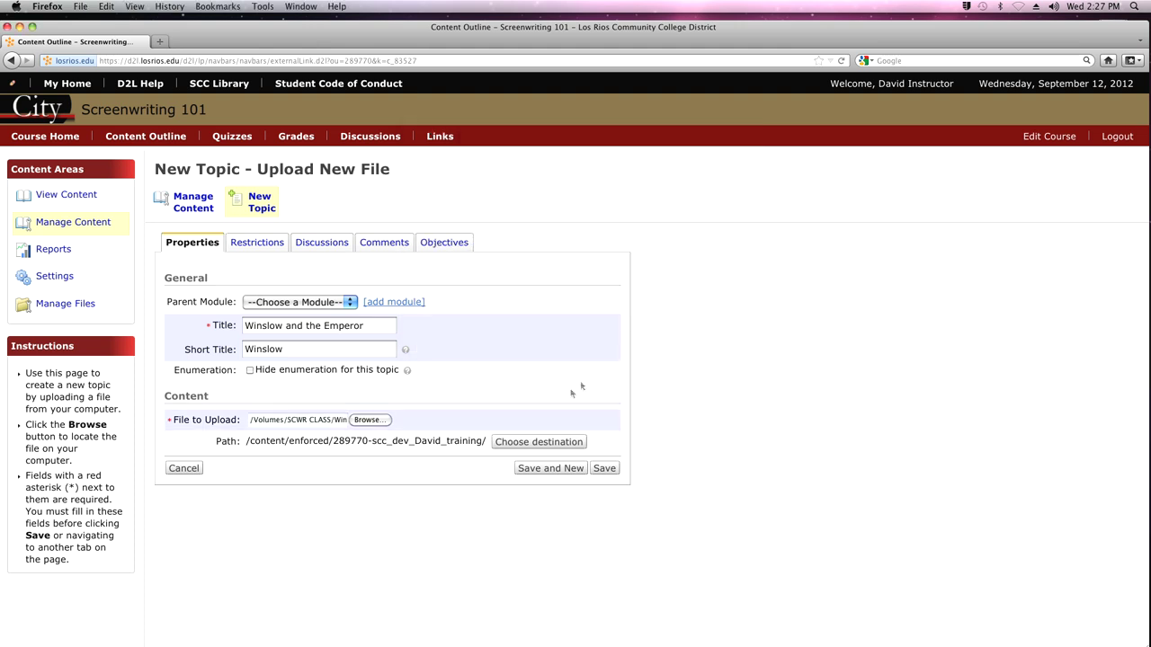
Set Other cool stuff as the topic's parent module and save the topic.
click(604, 468)
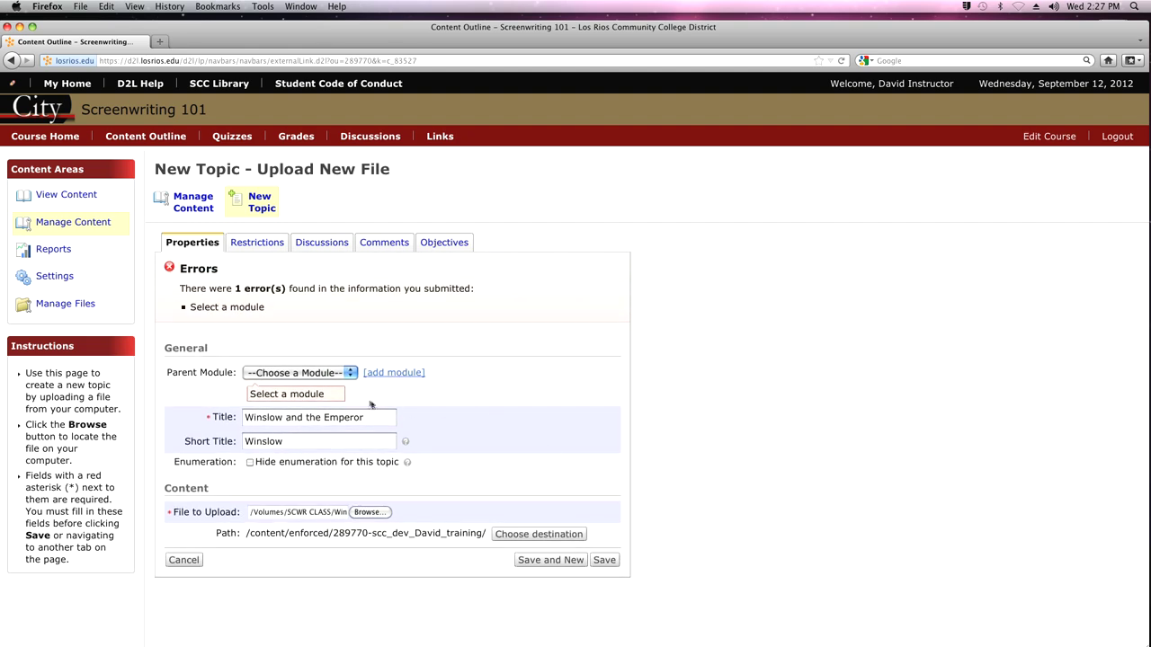
click(350, 374)
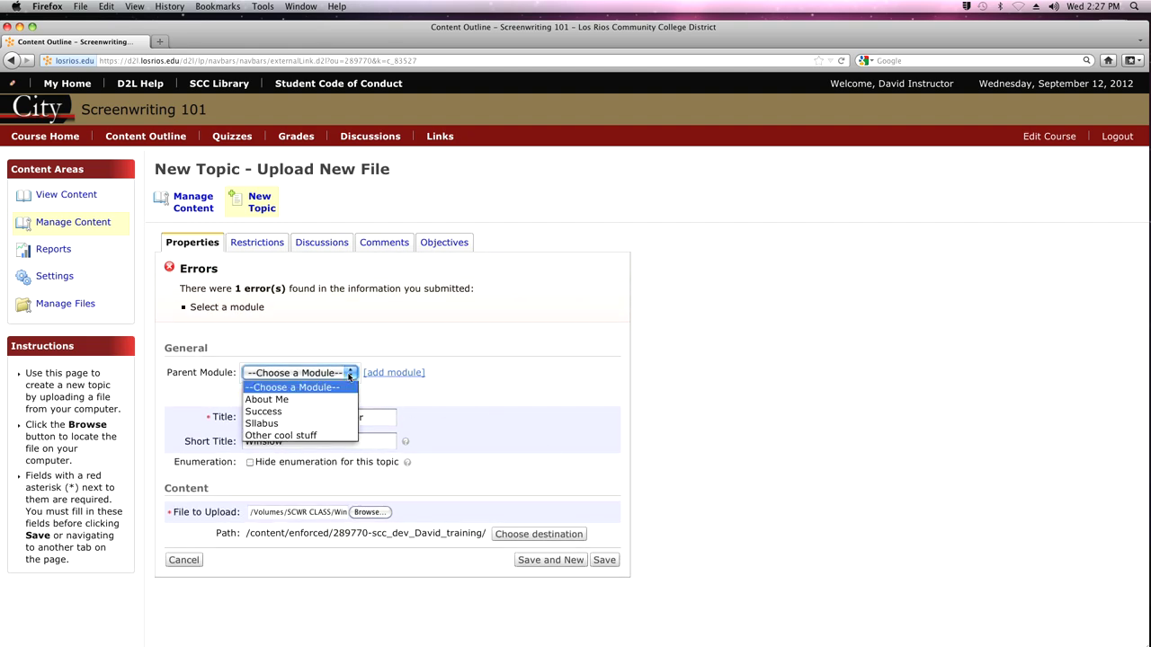
click(314, 435)
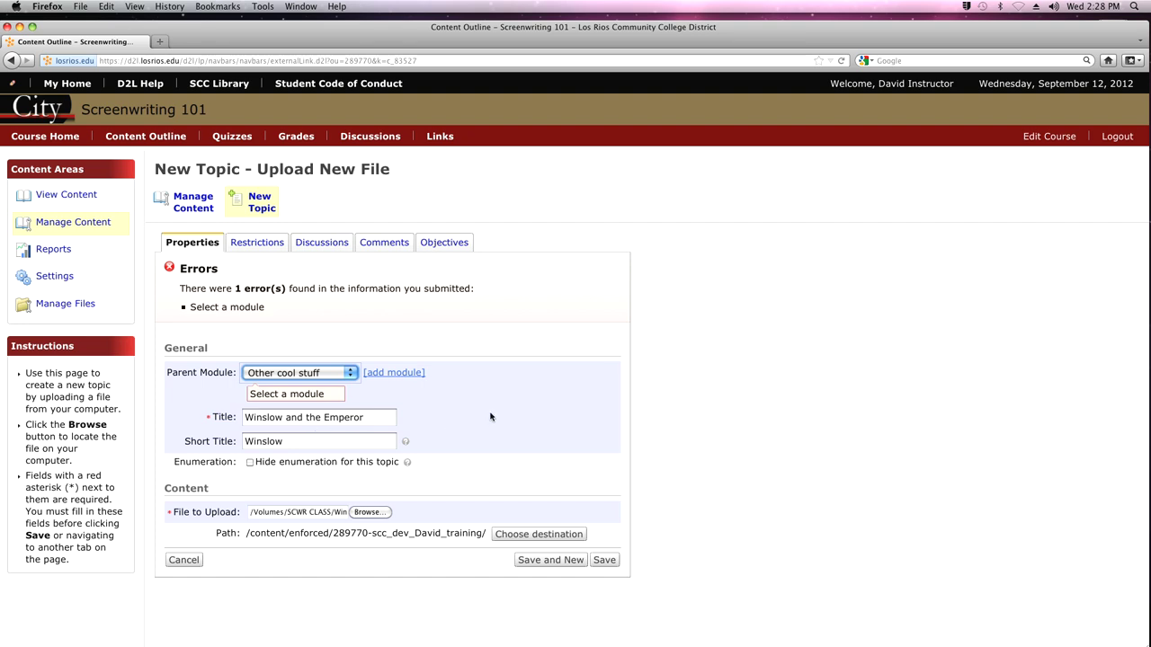
click(607, 561)
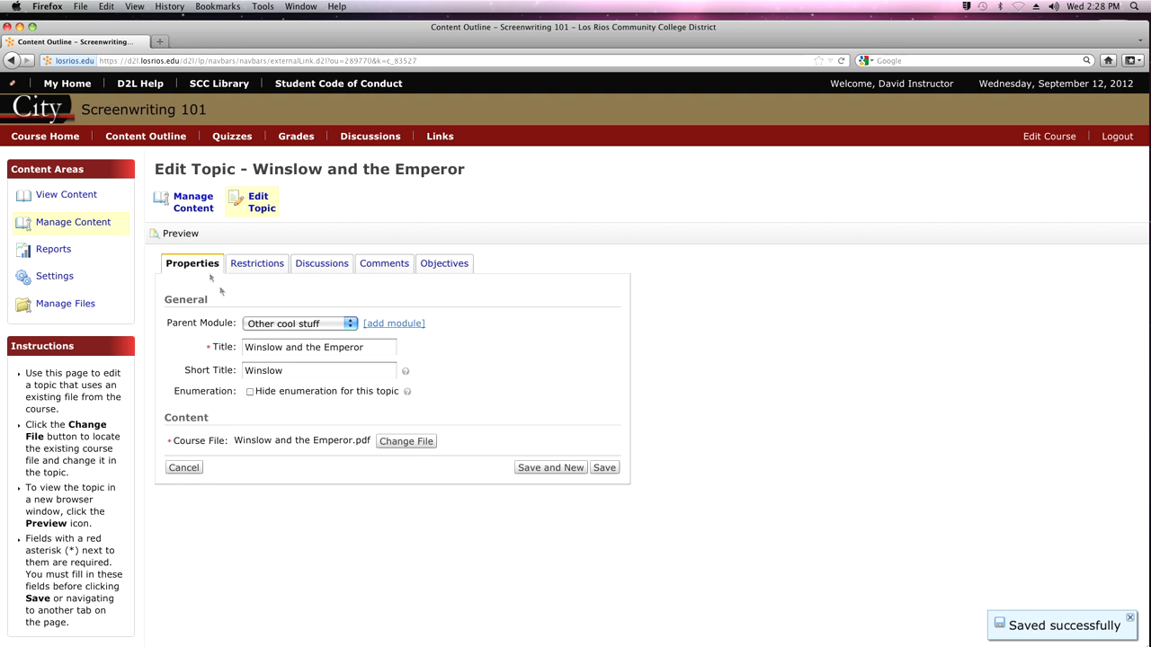
Check the content outline, and on the course home page browse the outline widget to the Other cool stuff module.
click(146, 138)
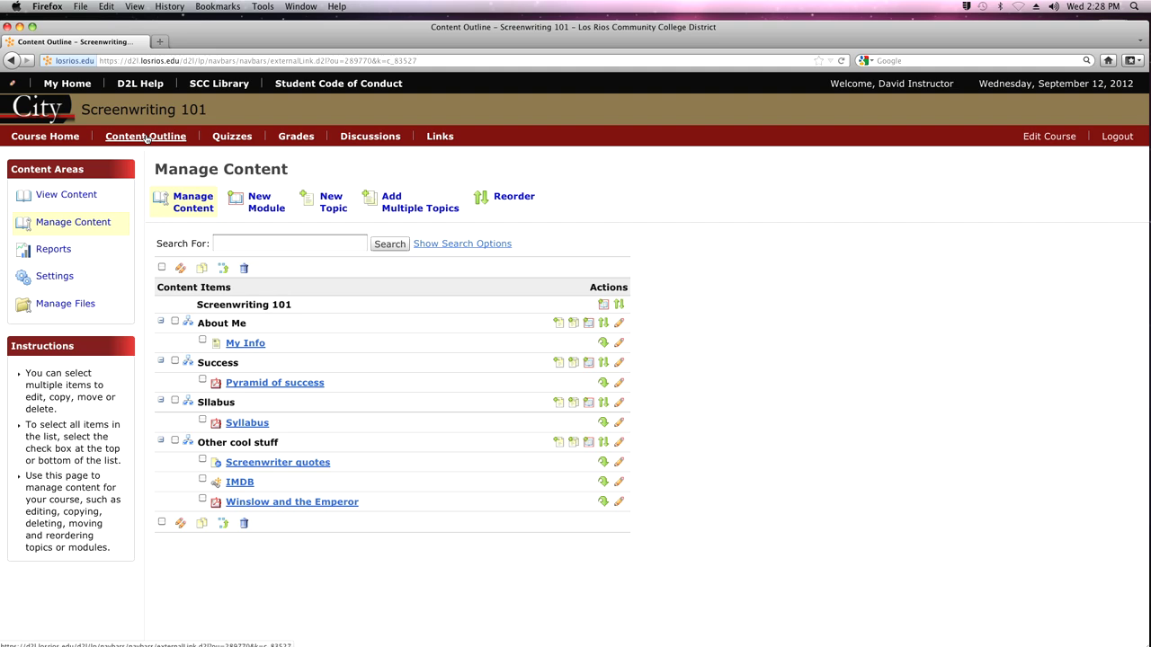
click(45, 135)
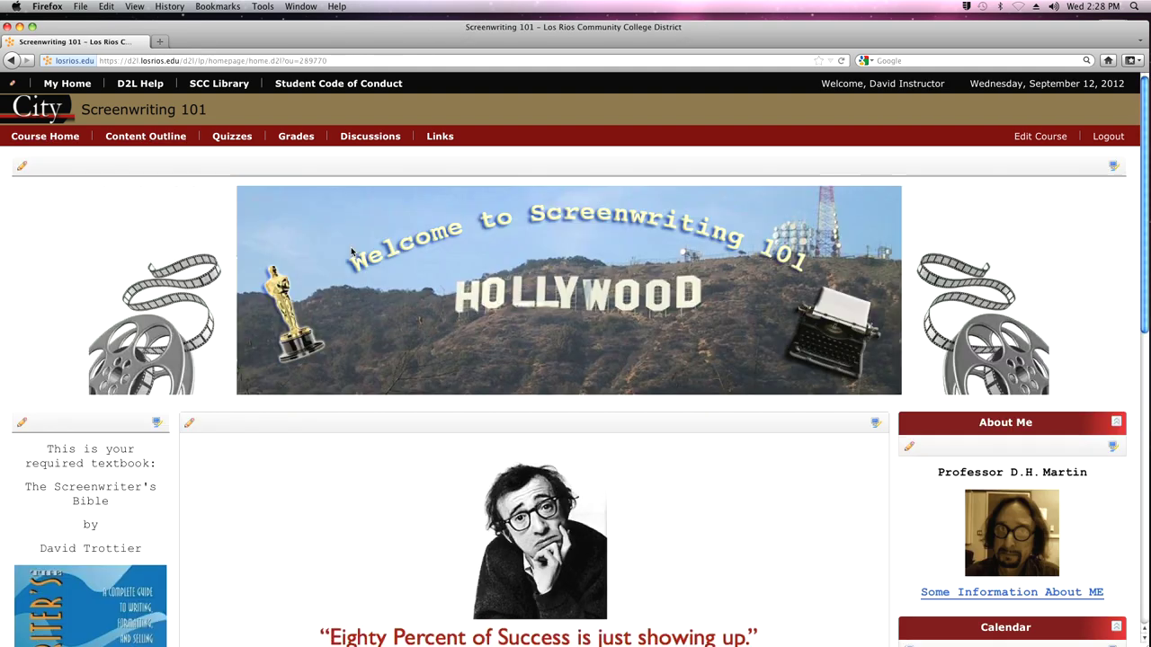
scroll(410, 326, down, 10)
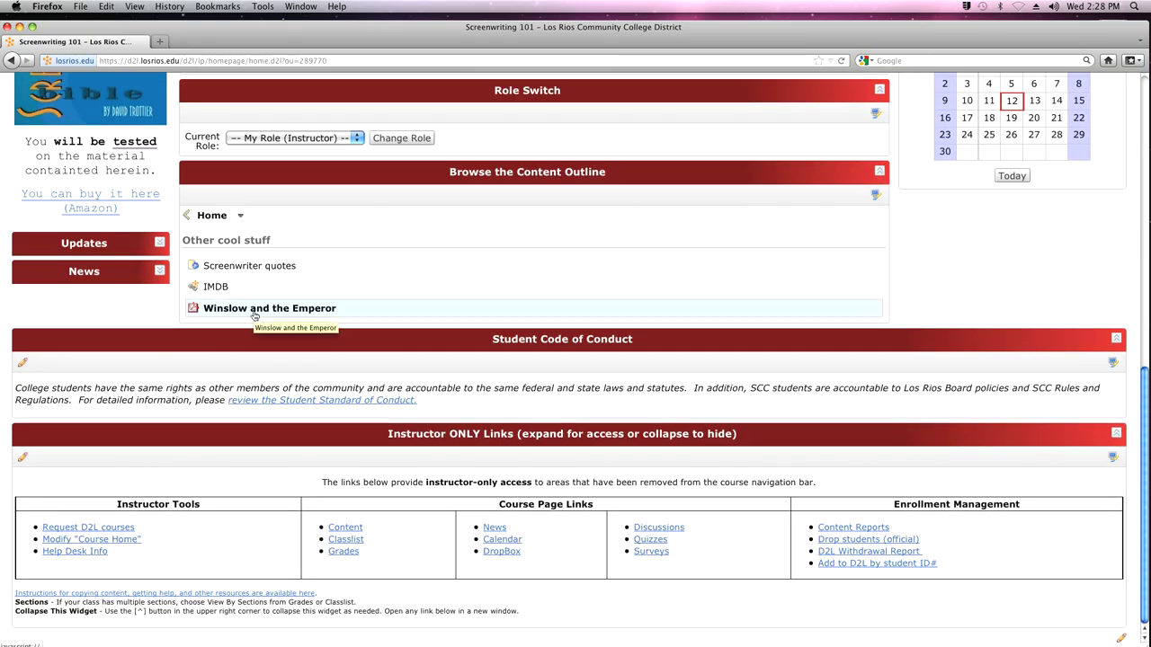
click(200, 216)
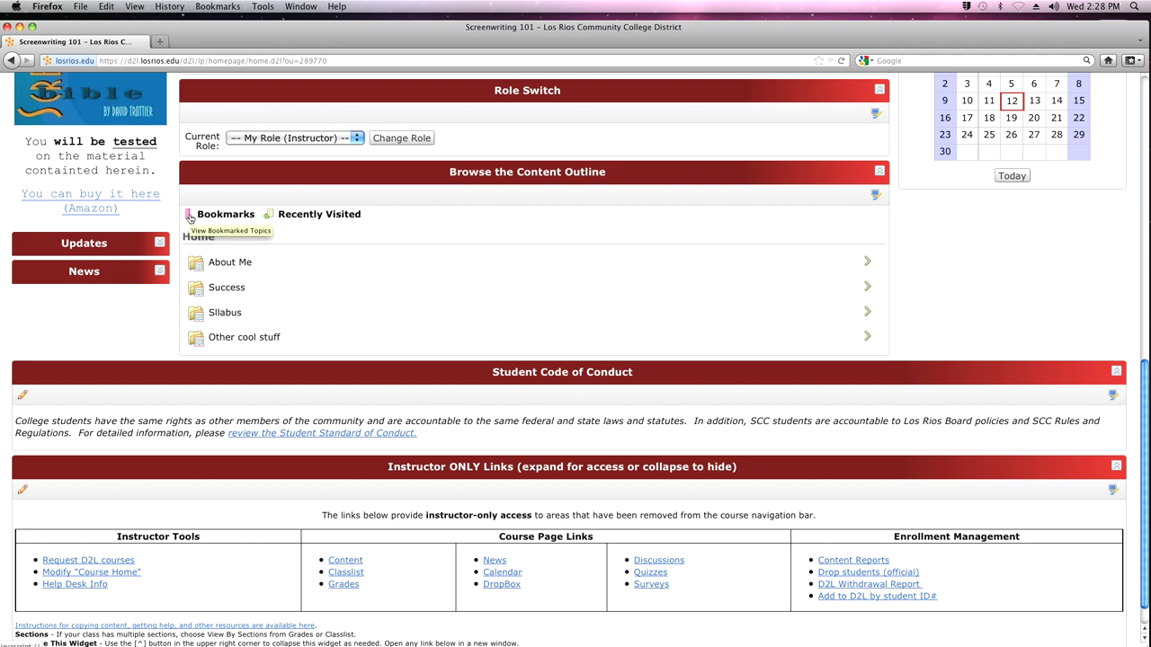
click(238, 339)
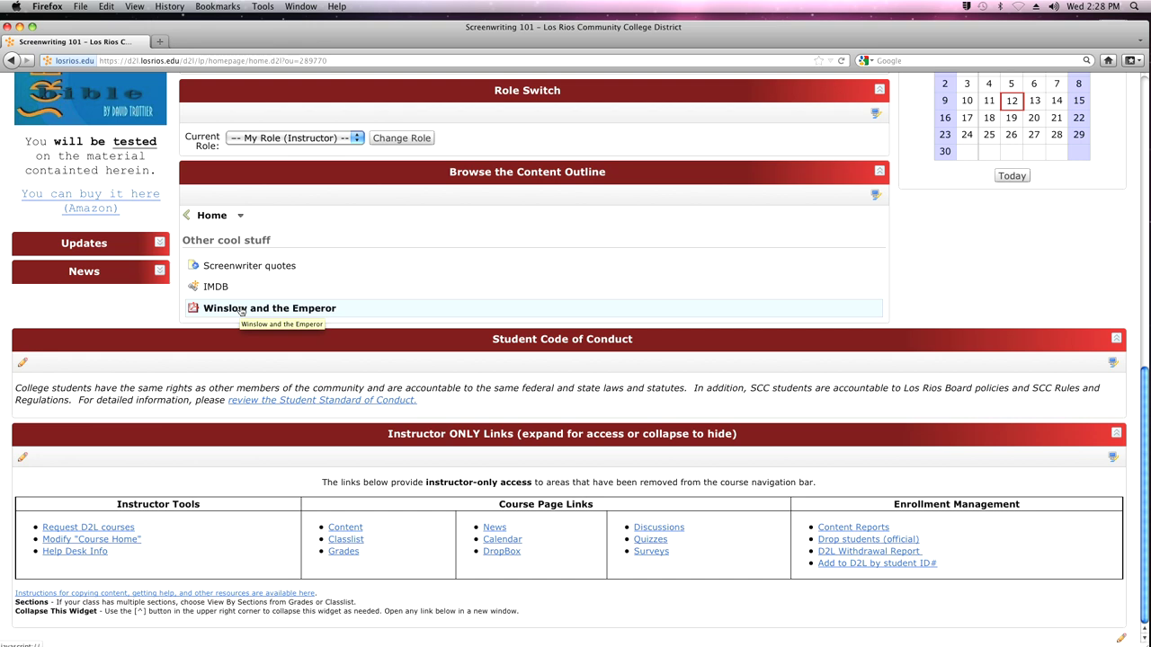
Open the Winslow and the Emperor topic's PDF in Preview, skim its scene list and pages to the end, and close it.
click(234, 311)
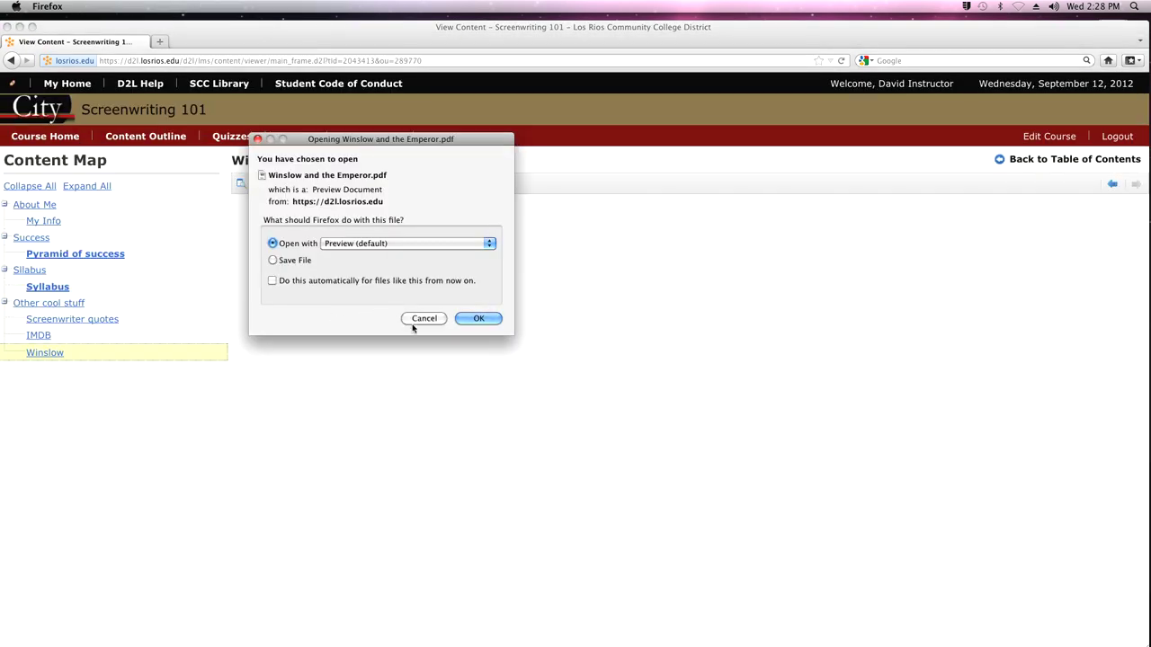
click(478, 318)
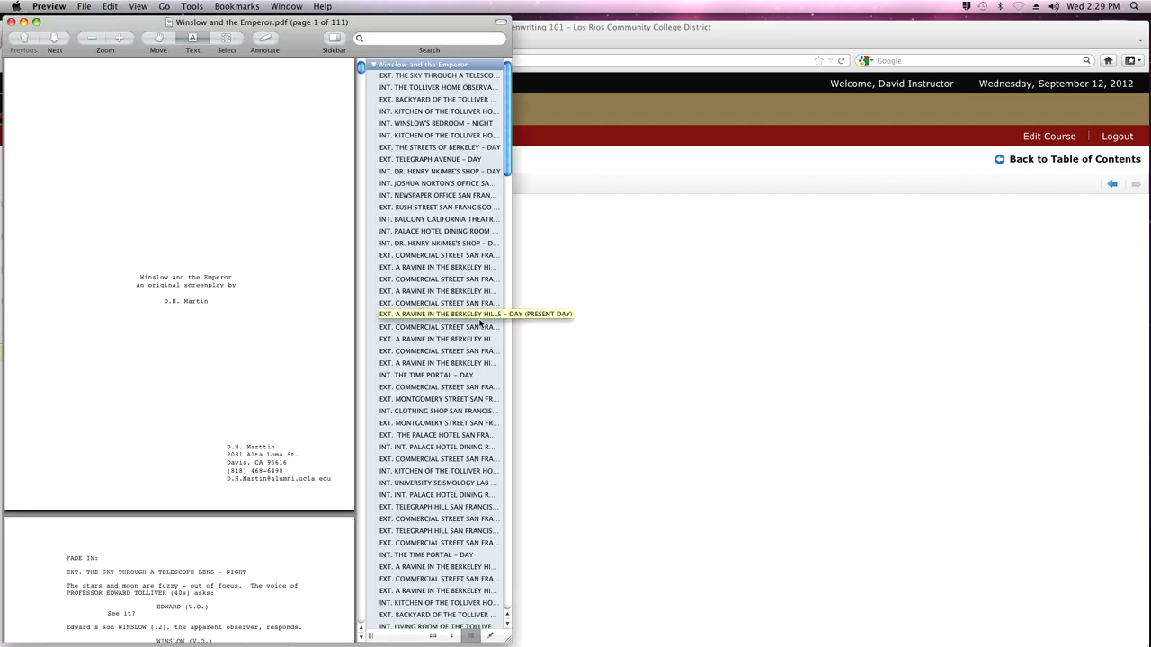
drag(122, 25, 218, 24)
scroll(290, 151, down, 3)
scroll(289, 151, down, 4)
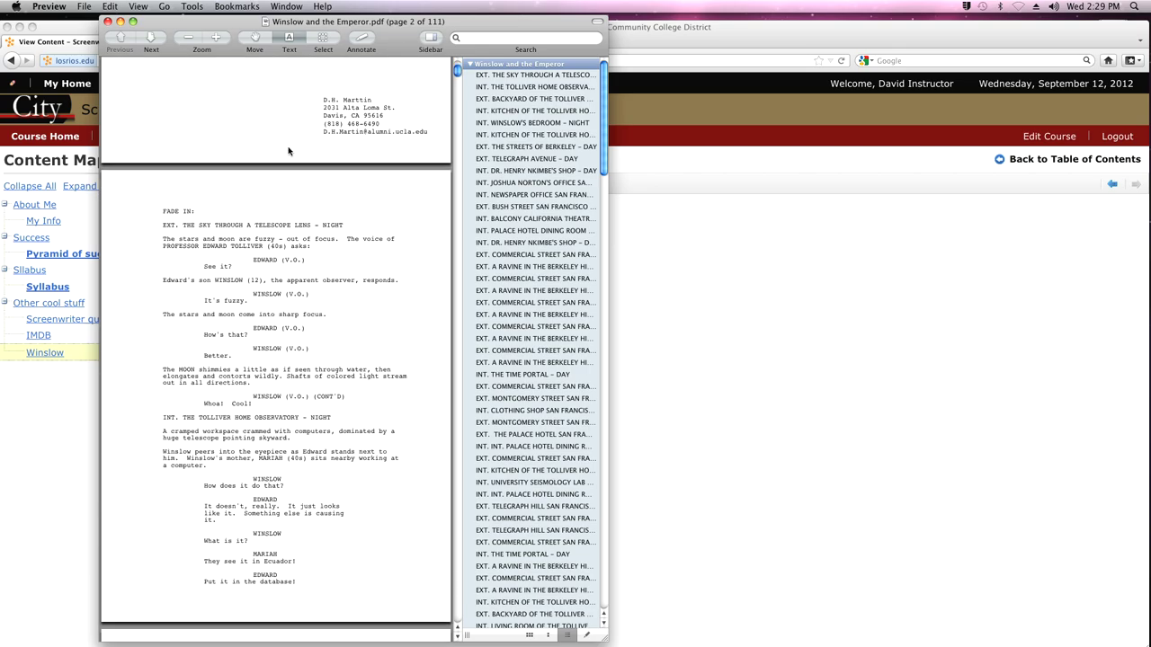
scroll(499, 132, down, 15)
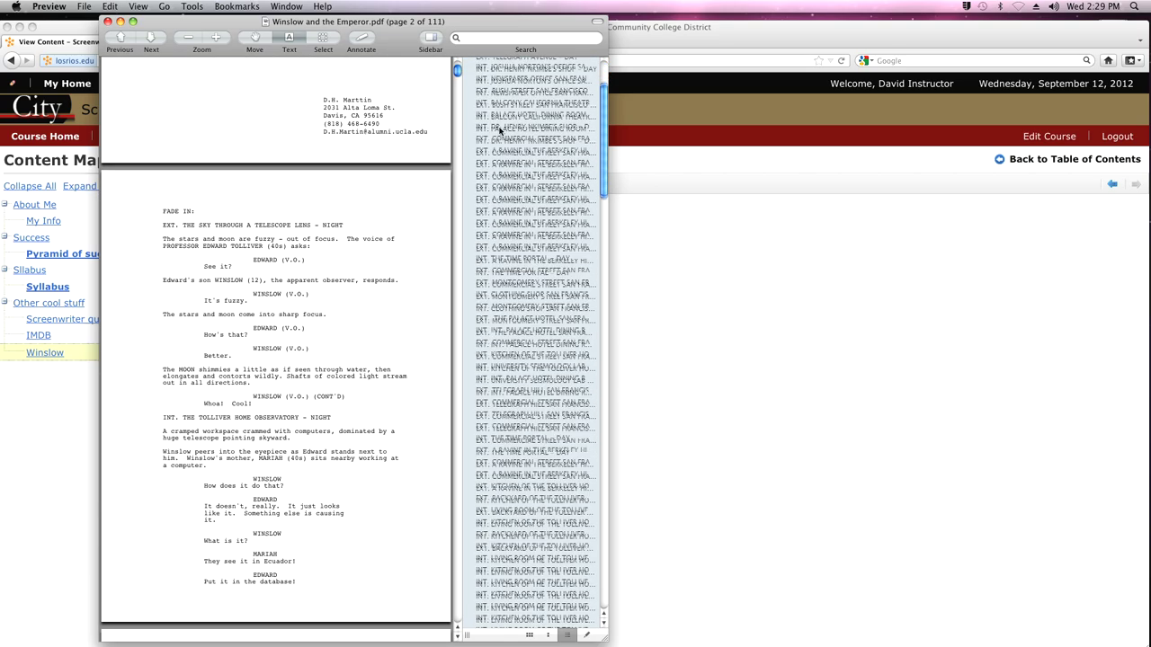
scroll(500, 131, down, 15)
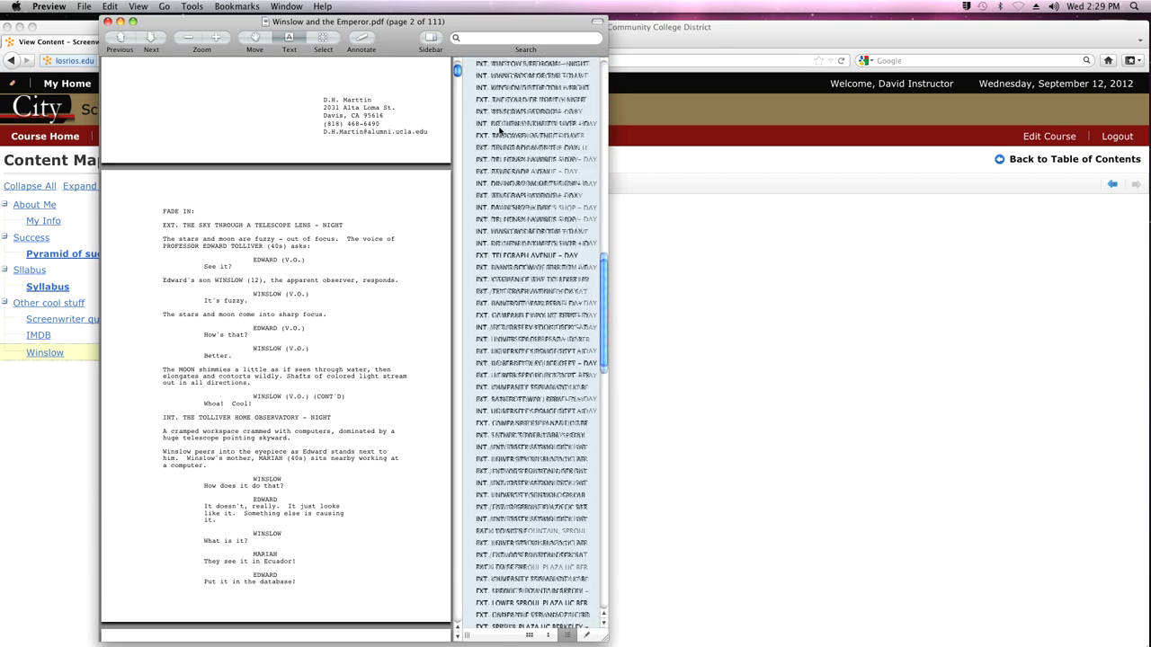
scroll(500, 131, up, 15)
scroll(500, 131, up, 15)
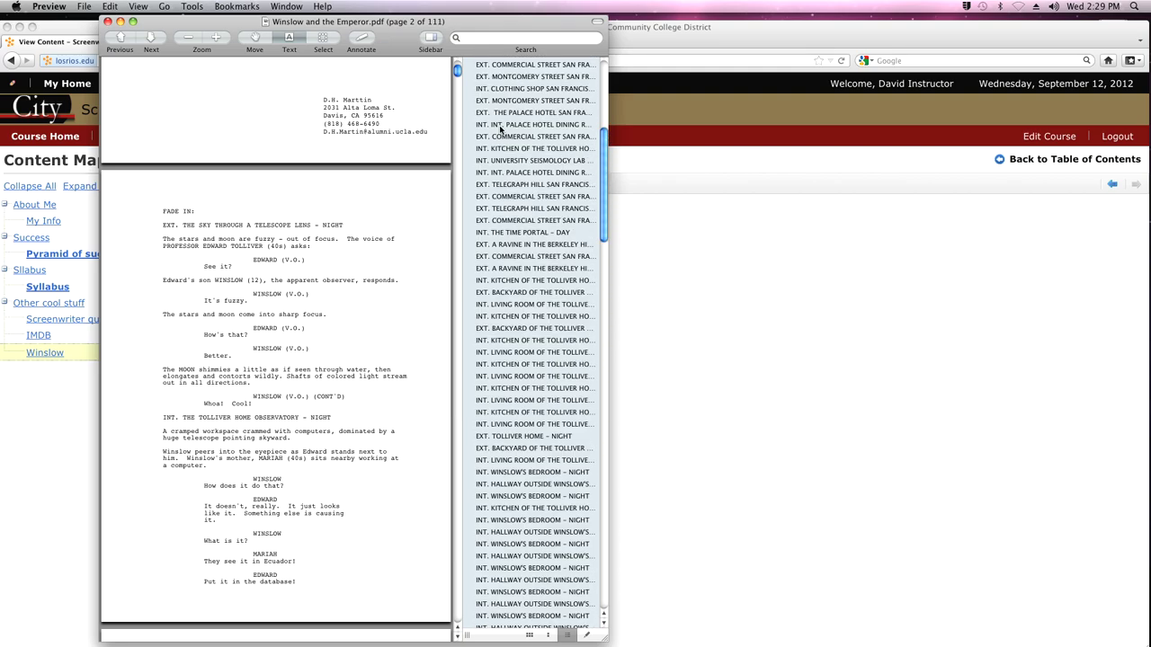
scroll(500, 128, down, 10)
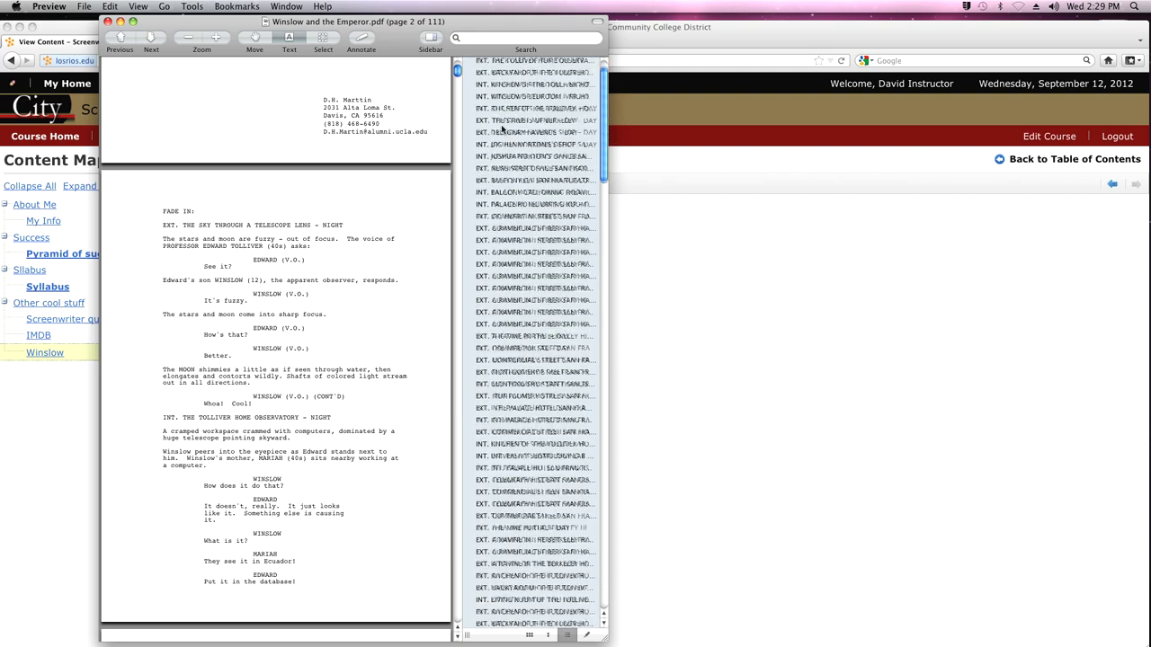
scroll(501, 129, down, 15)
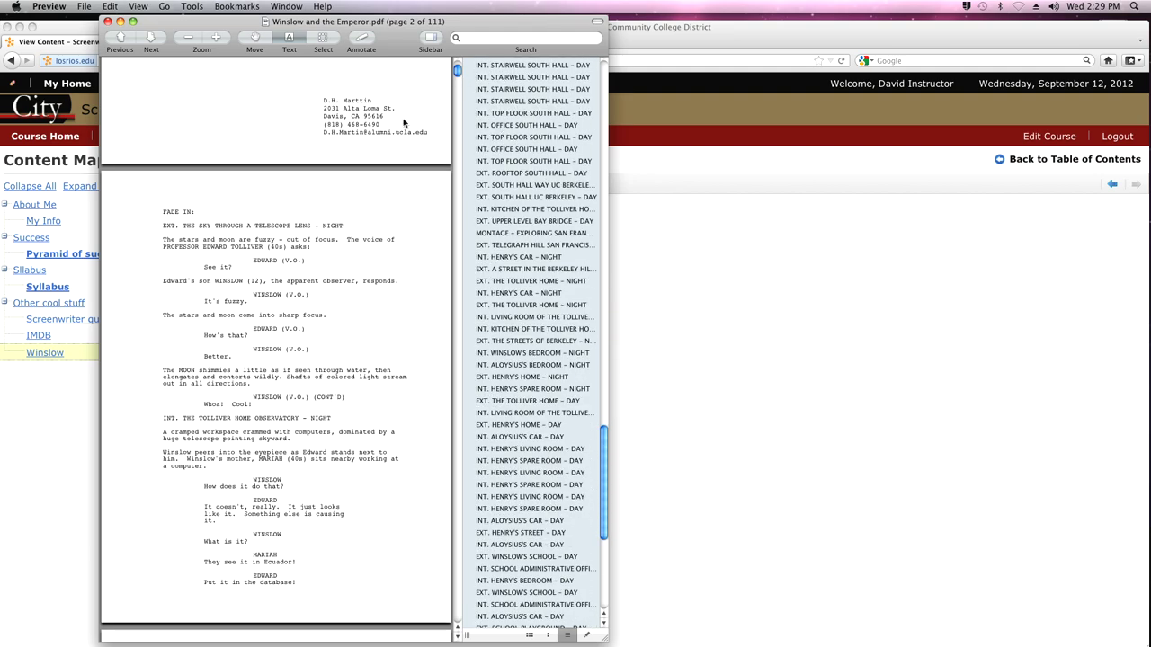
scroll(393, 149, down, 5)
drag(455, 76, 446, 620)
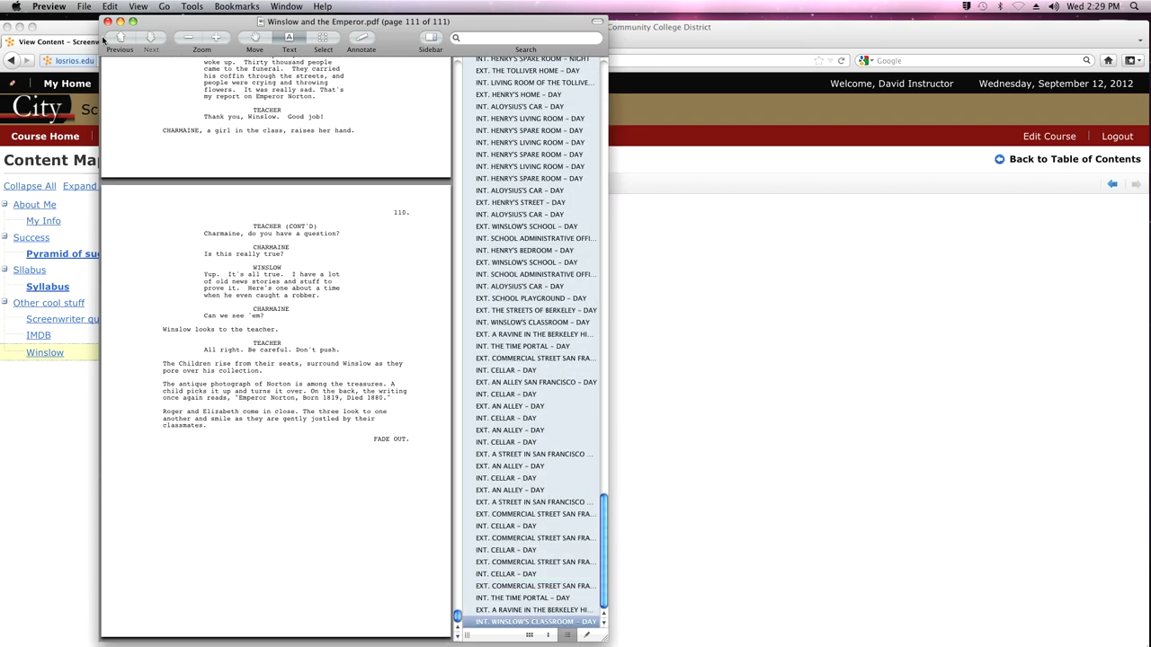
click(108, 21)
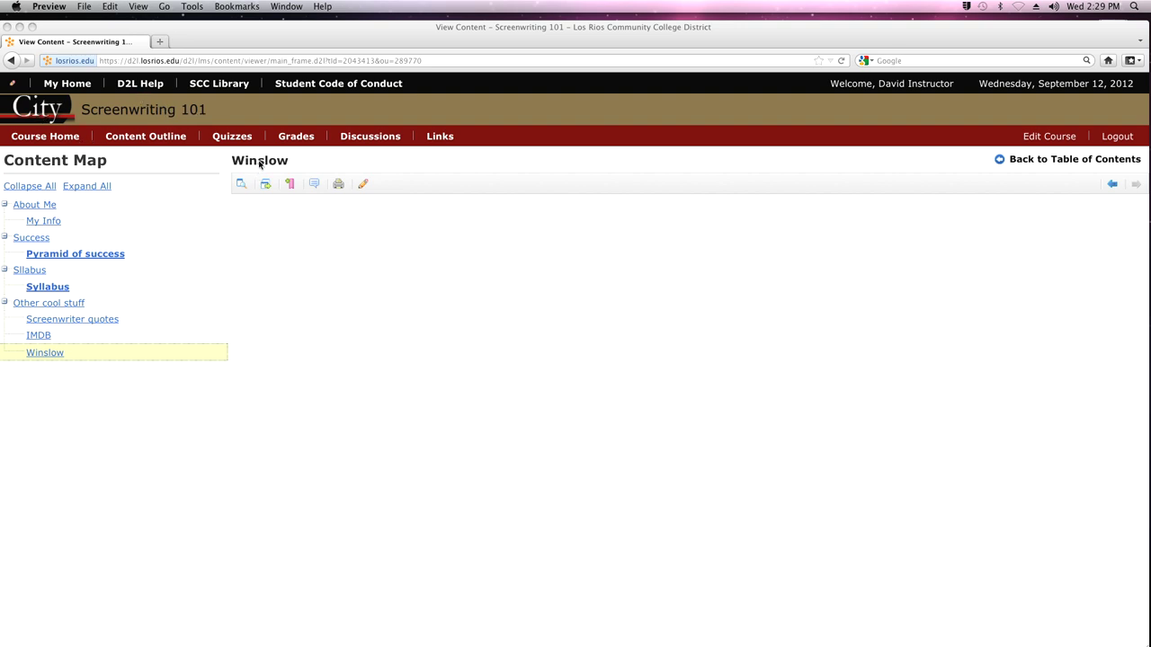
Go back to the course home page and view the Other cool stuff topics in the content outline widget.
click(46, 141)
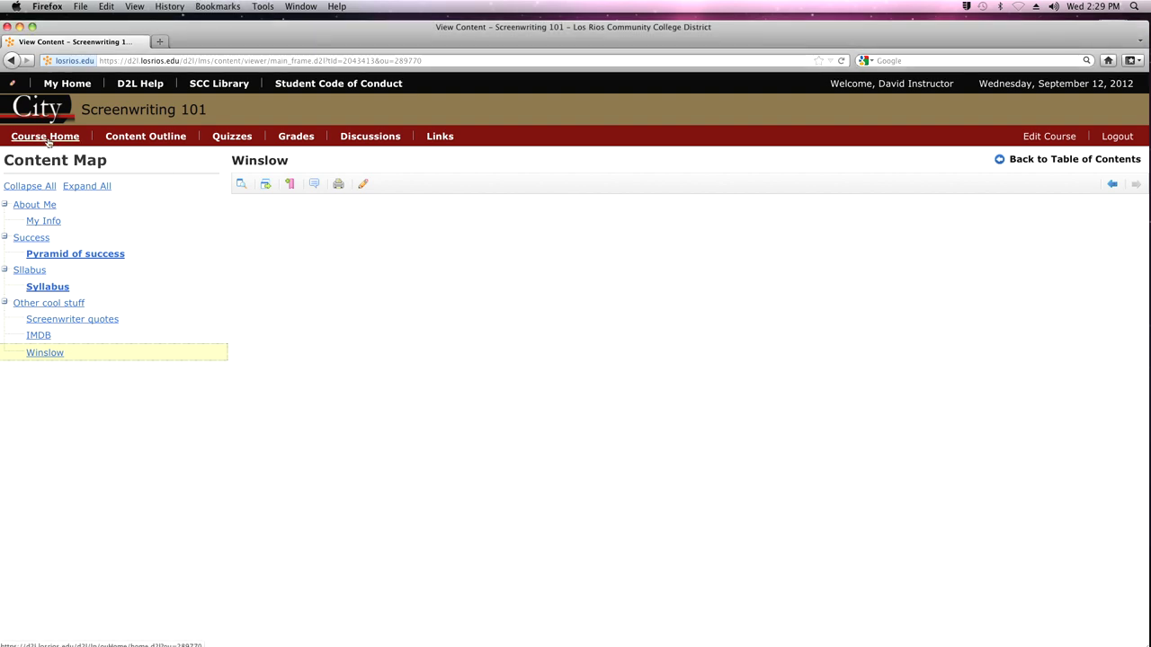
click(48, 142)
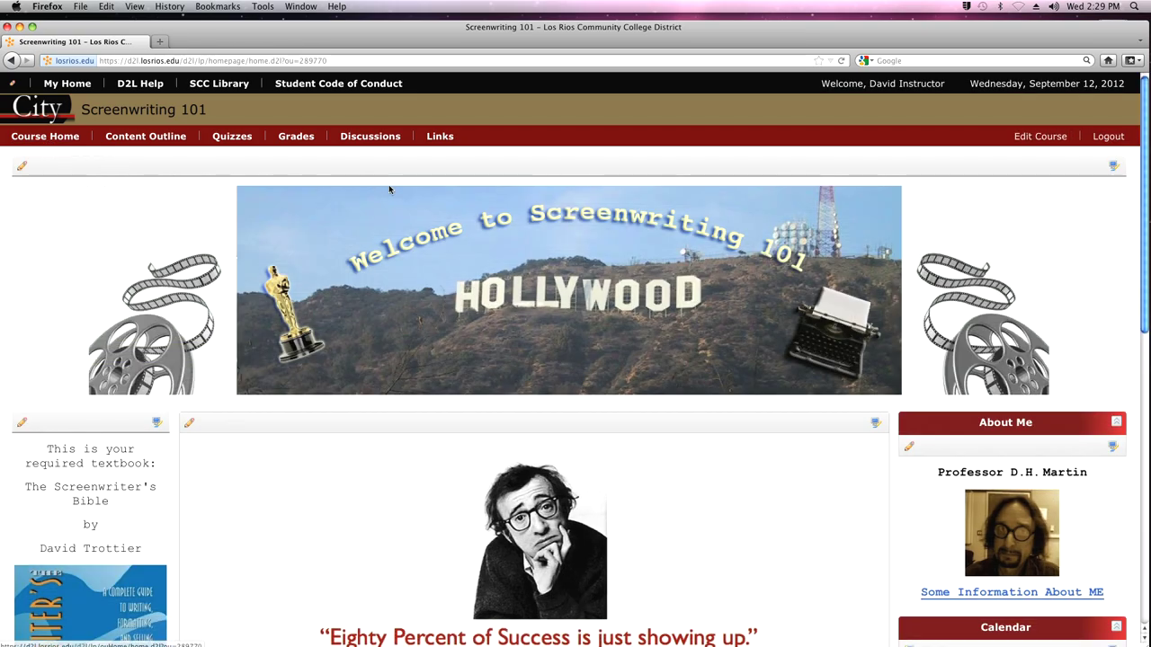
scroll(380, 185, down, 10)
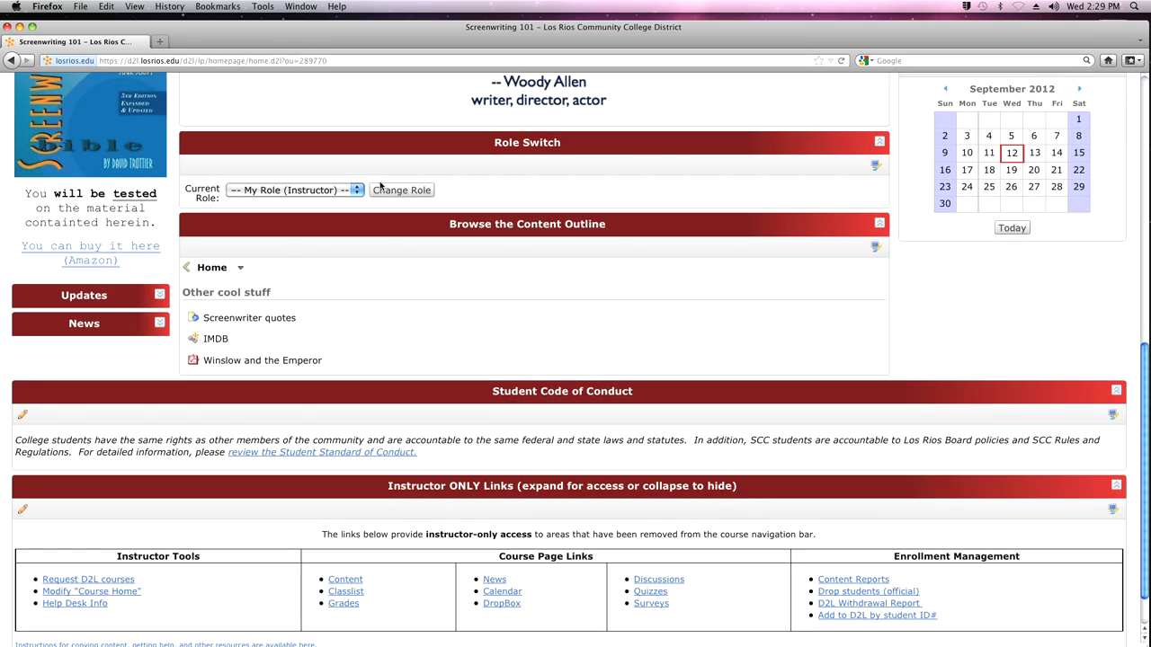
Switch the current role on the course home page to Student.
scroll(380, 185, up, 3)
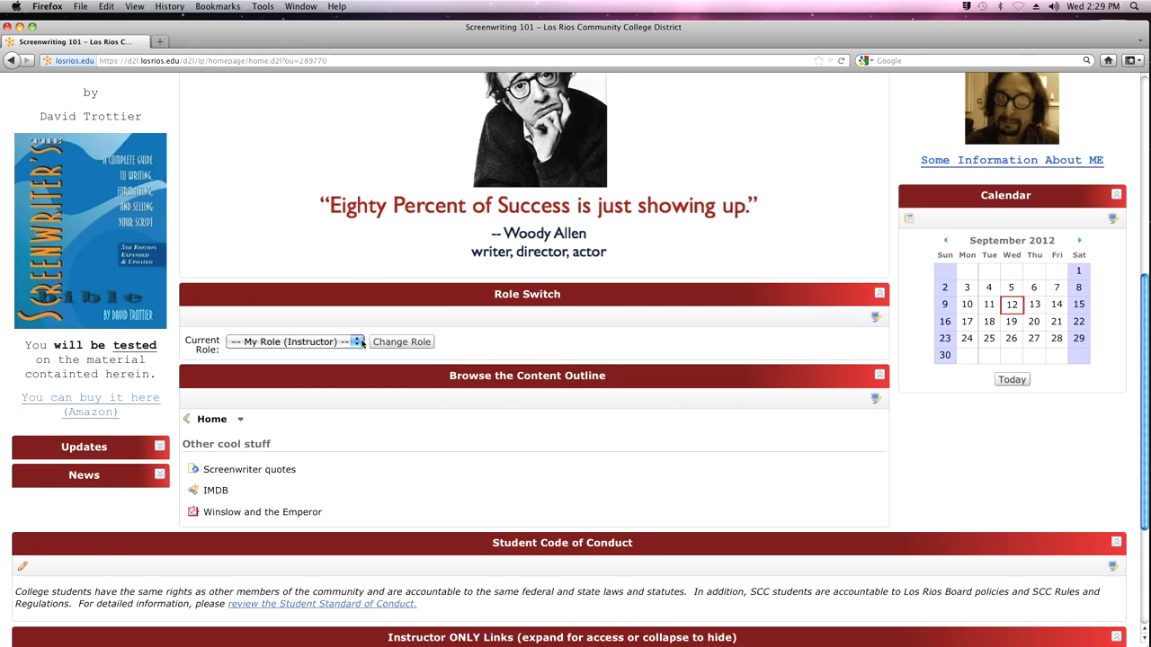
click(358, 342)
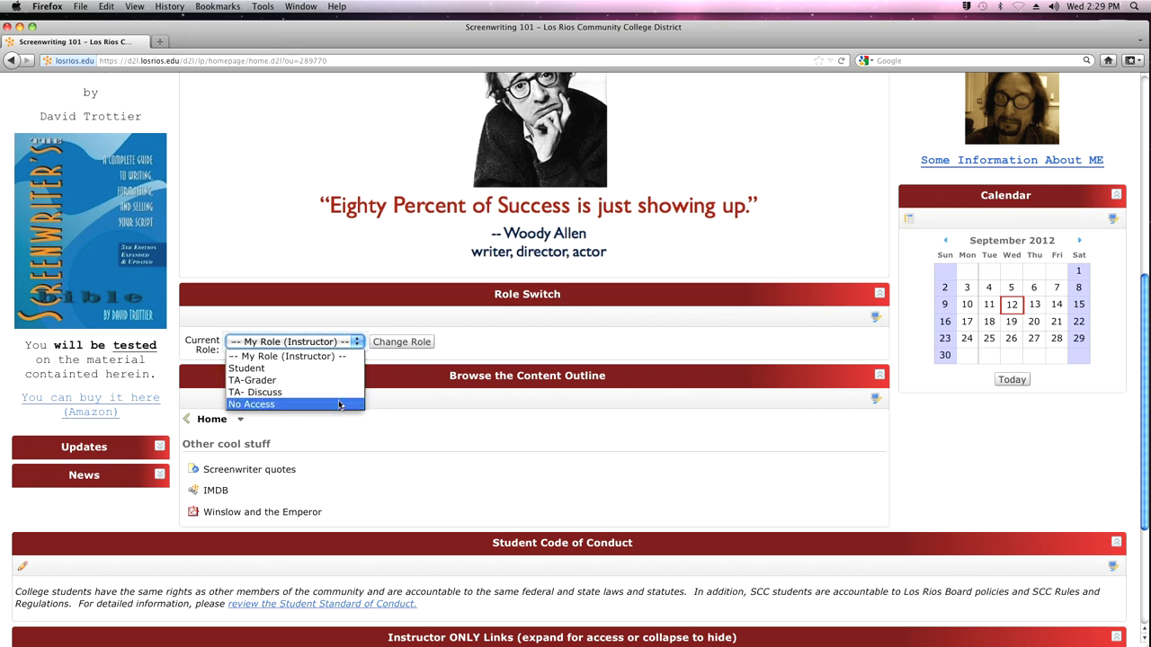
click(338, 369)
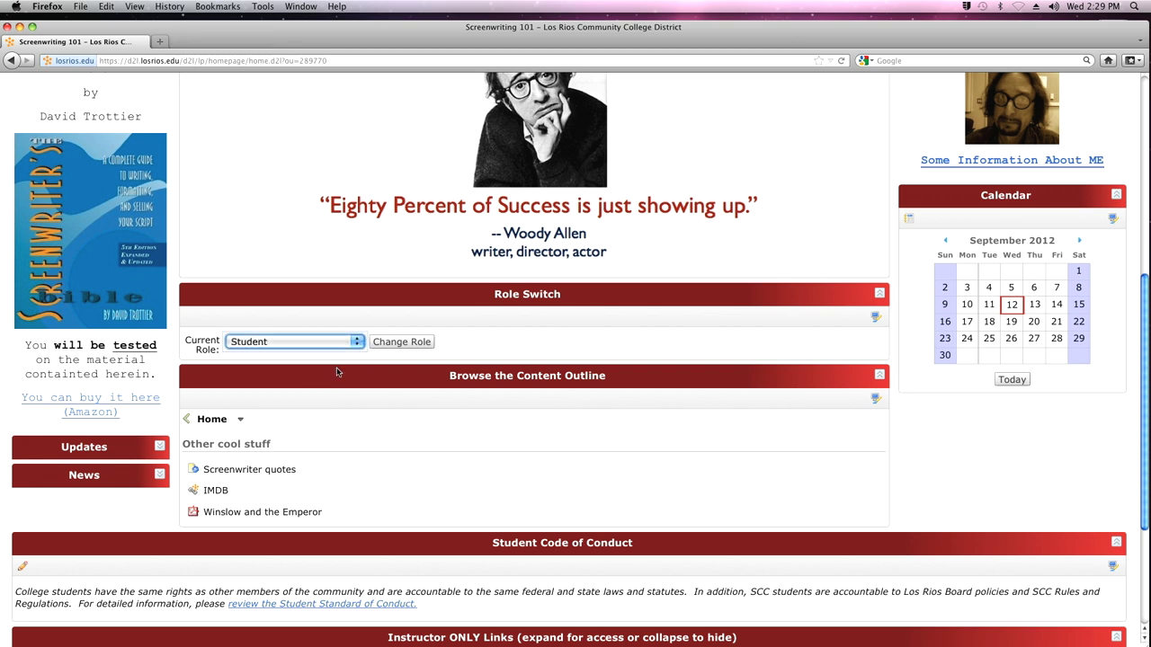
click(411, 342)
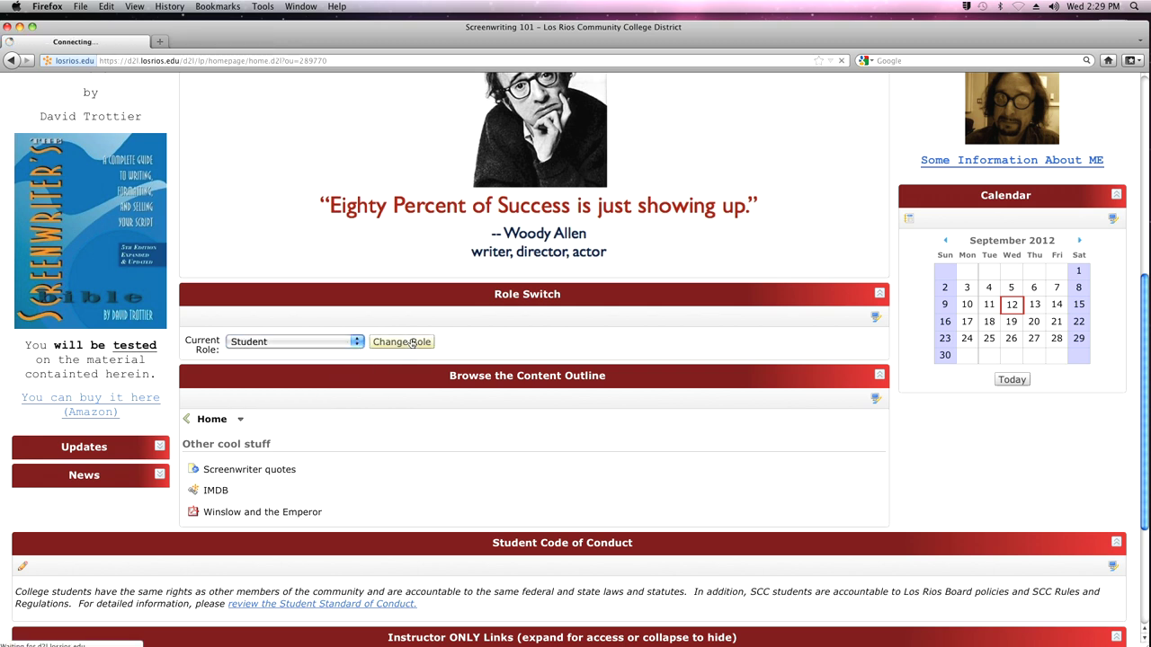
Open the Winslow and the Emperor topic from the content outline widget, cancel opening its PDF, and return to the course home page.
scroll(411, 342, down, 8)
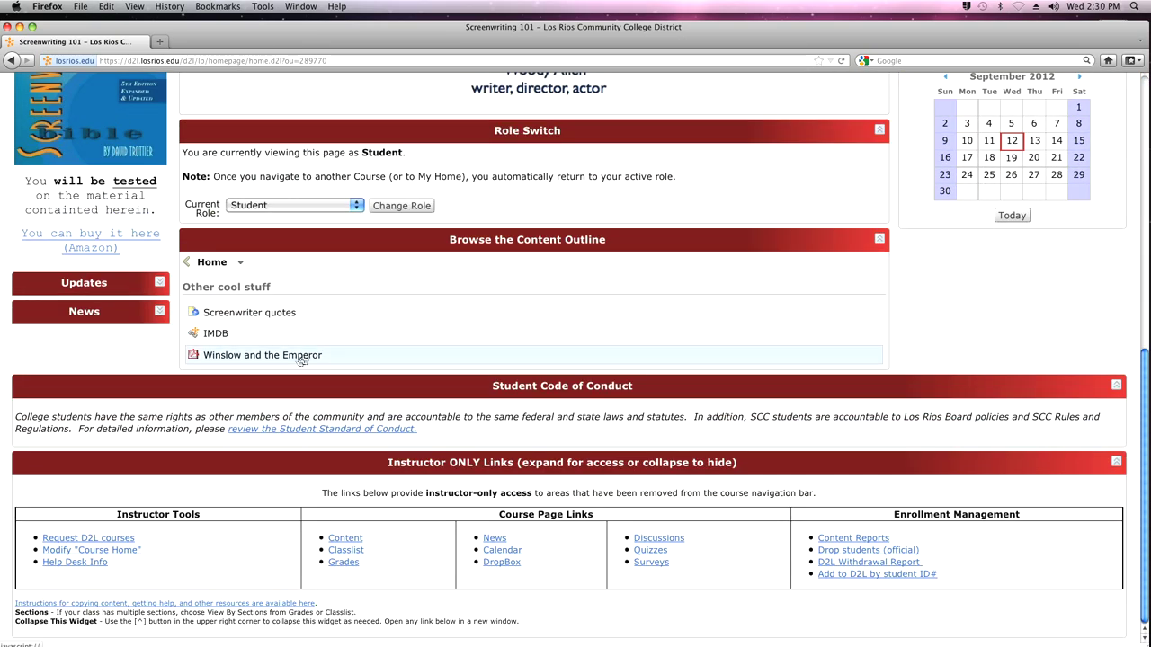
click(244, 357)
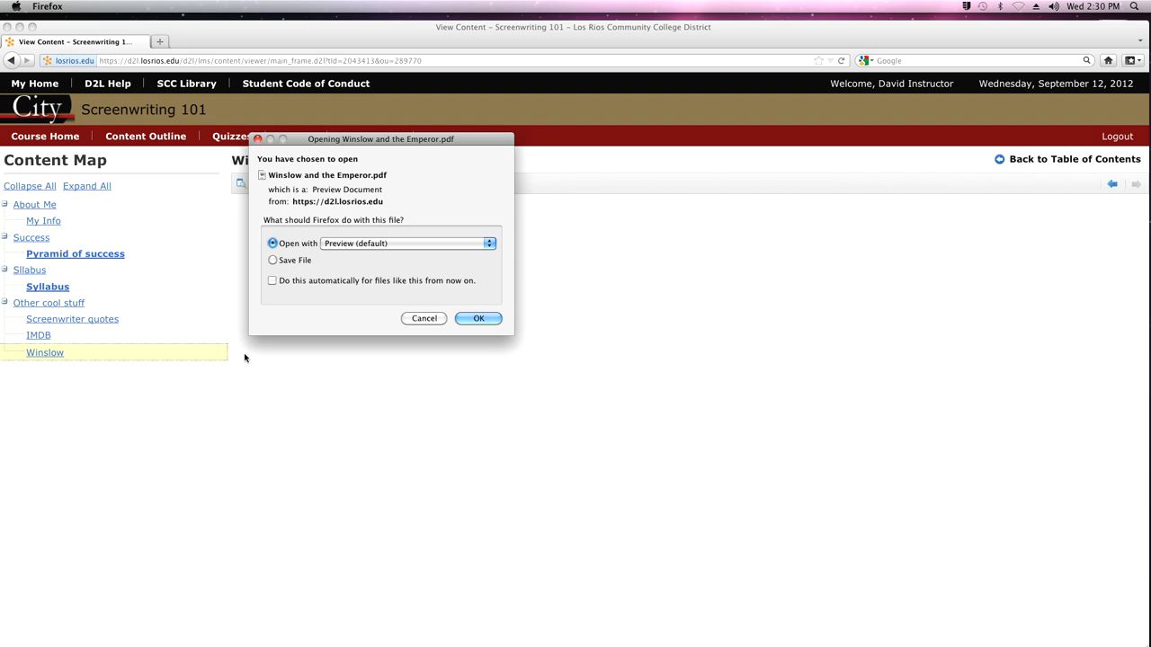
click(423, 320)
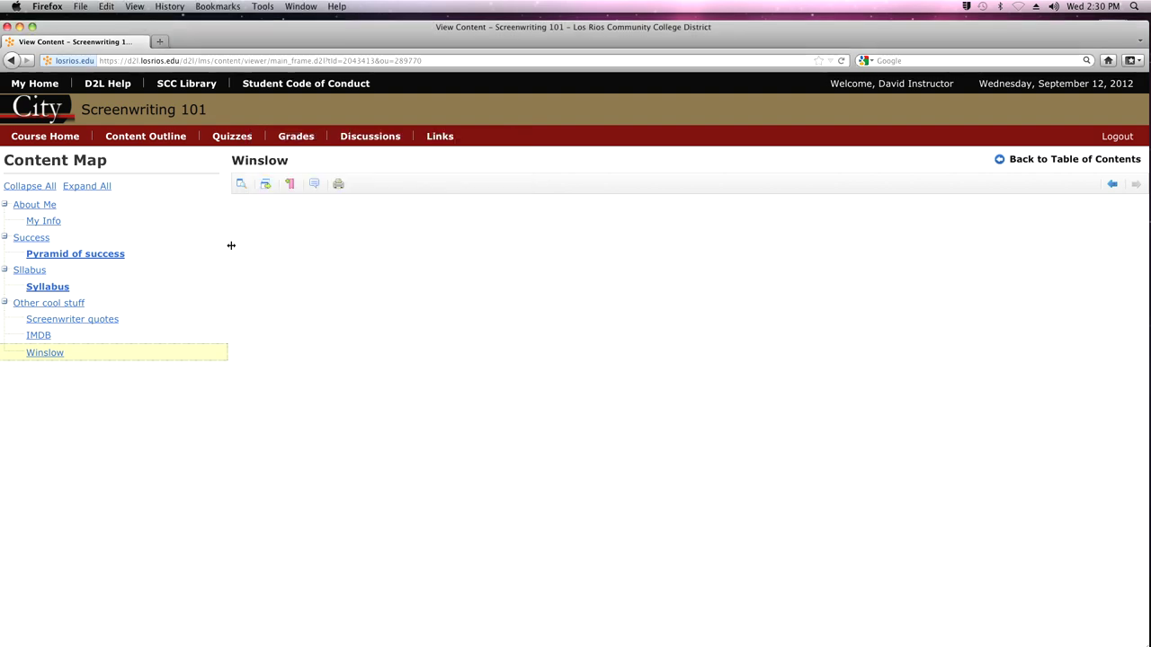
click(12, 61)
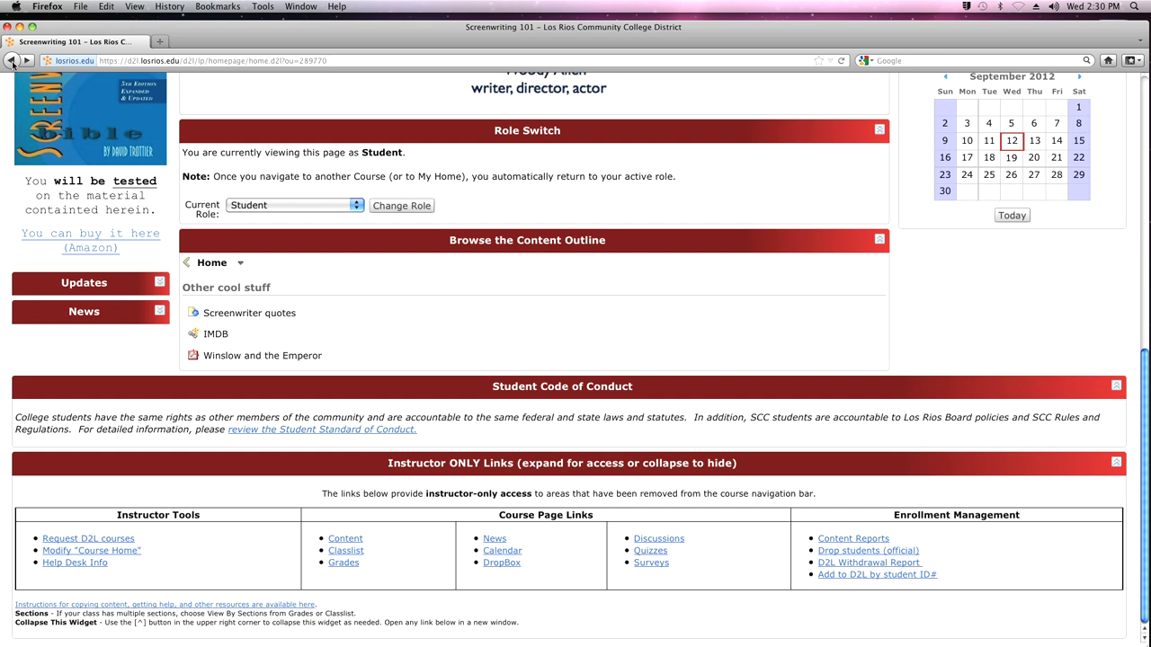